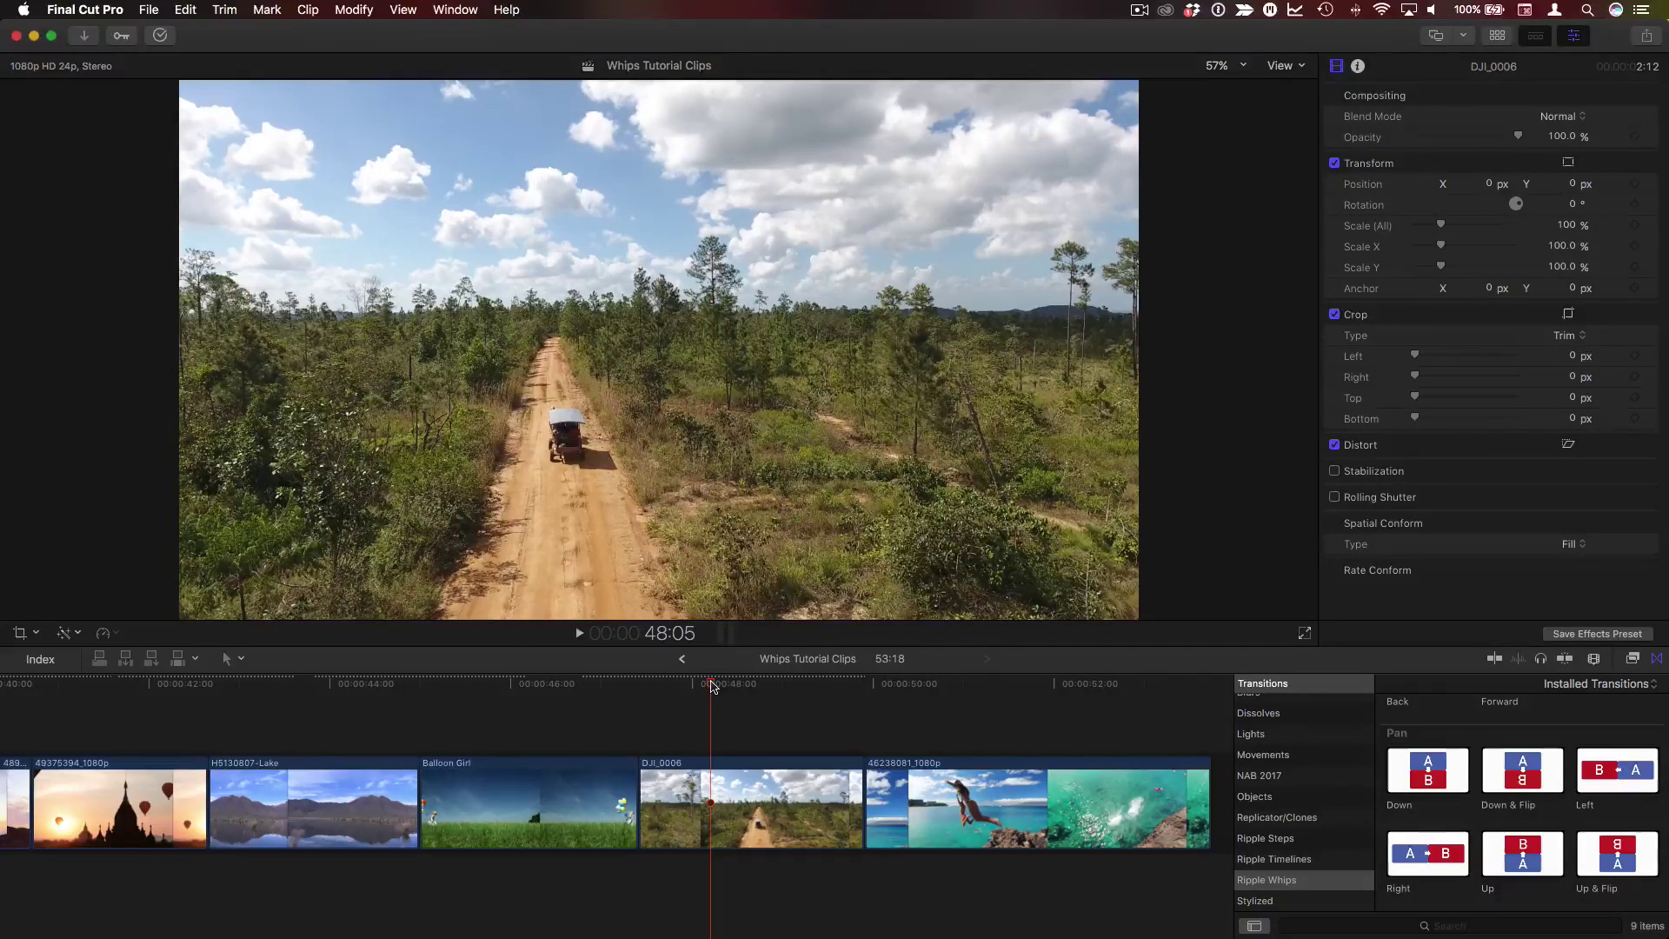
# Inspect the media handles at the edit point between DJI_0006 and 46238081_1080p in the precision editor
pyautogui.moveTo(712, 685); pyautogui.dragTo(782, 698)
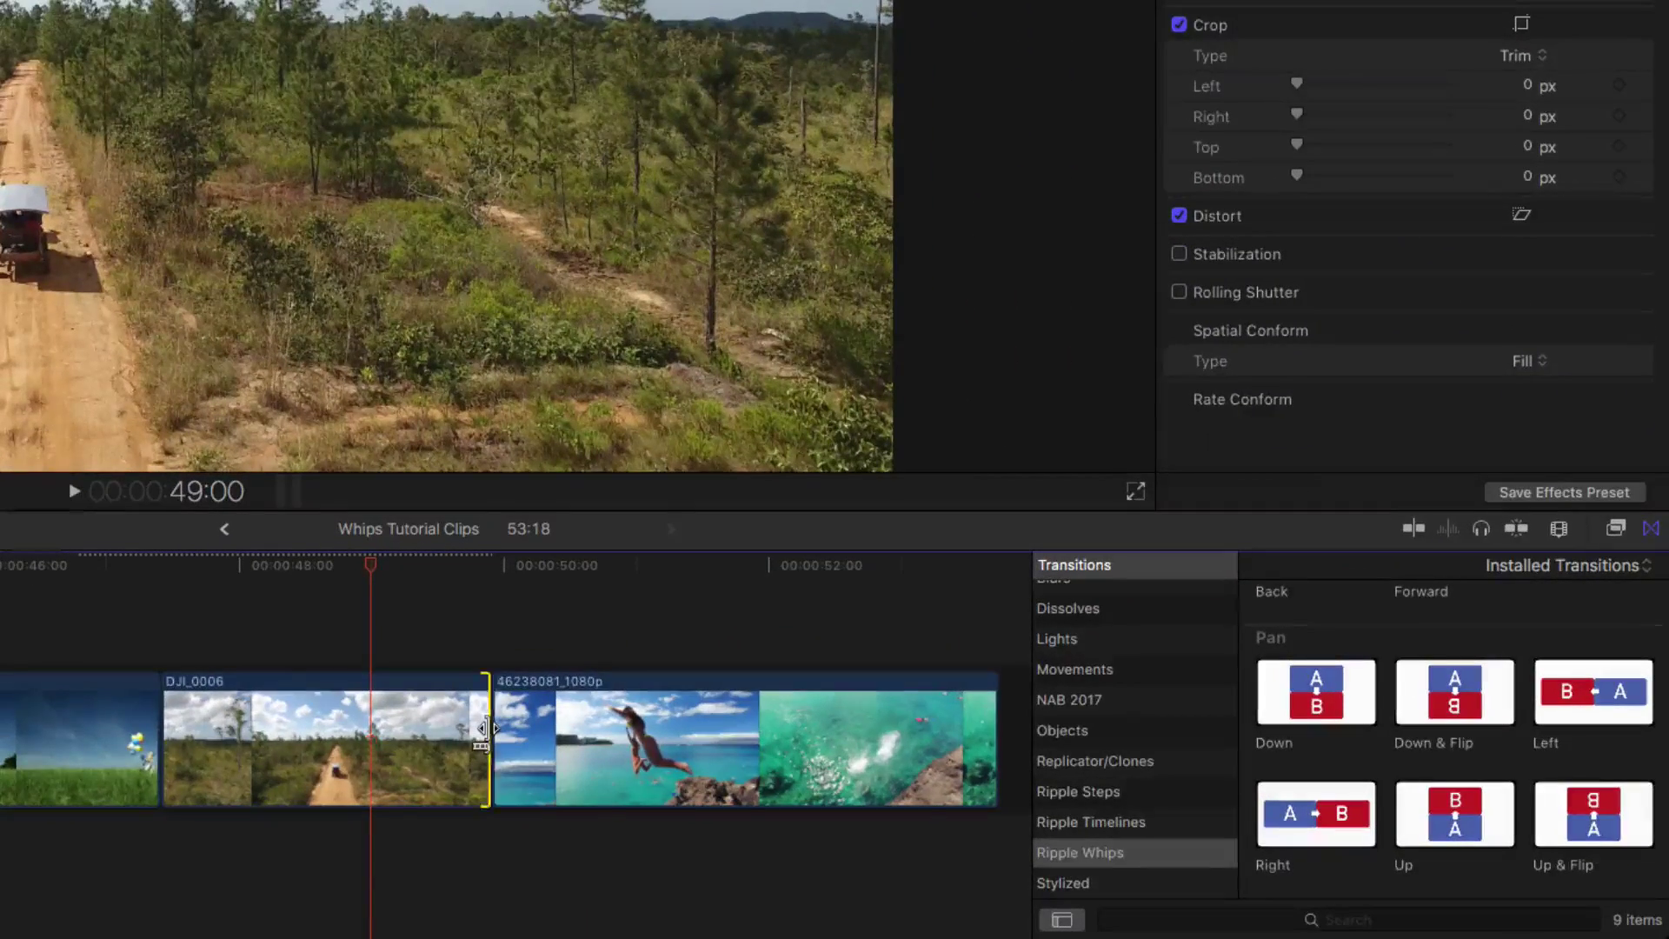
pyautogui.doubleClick(484, 729)
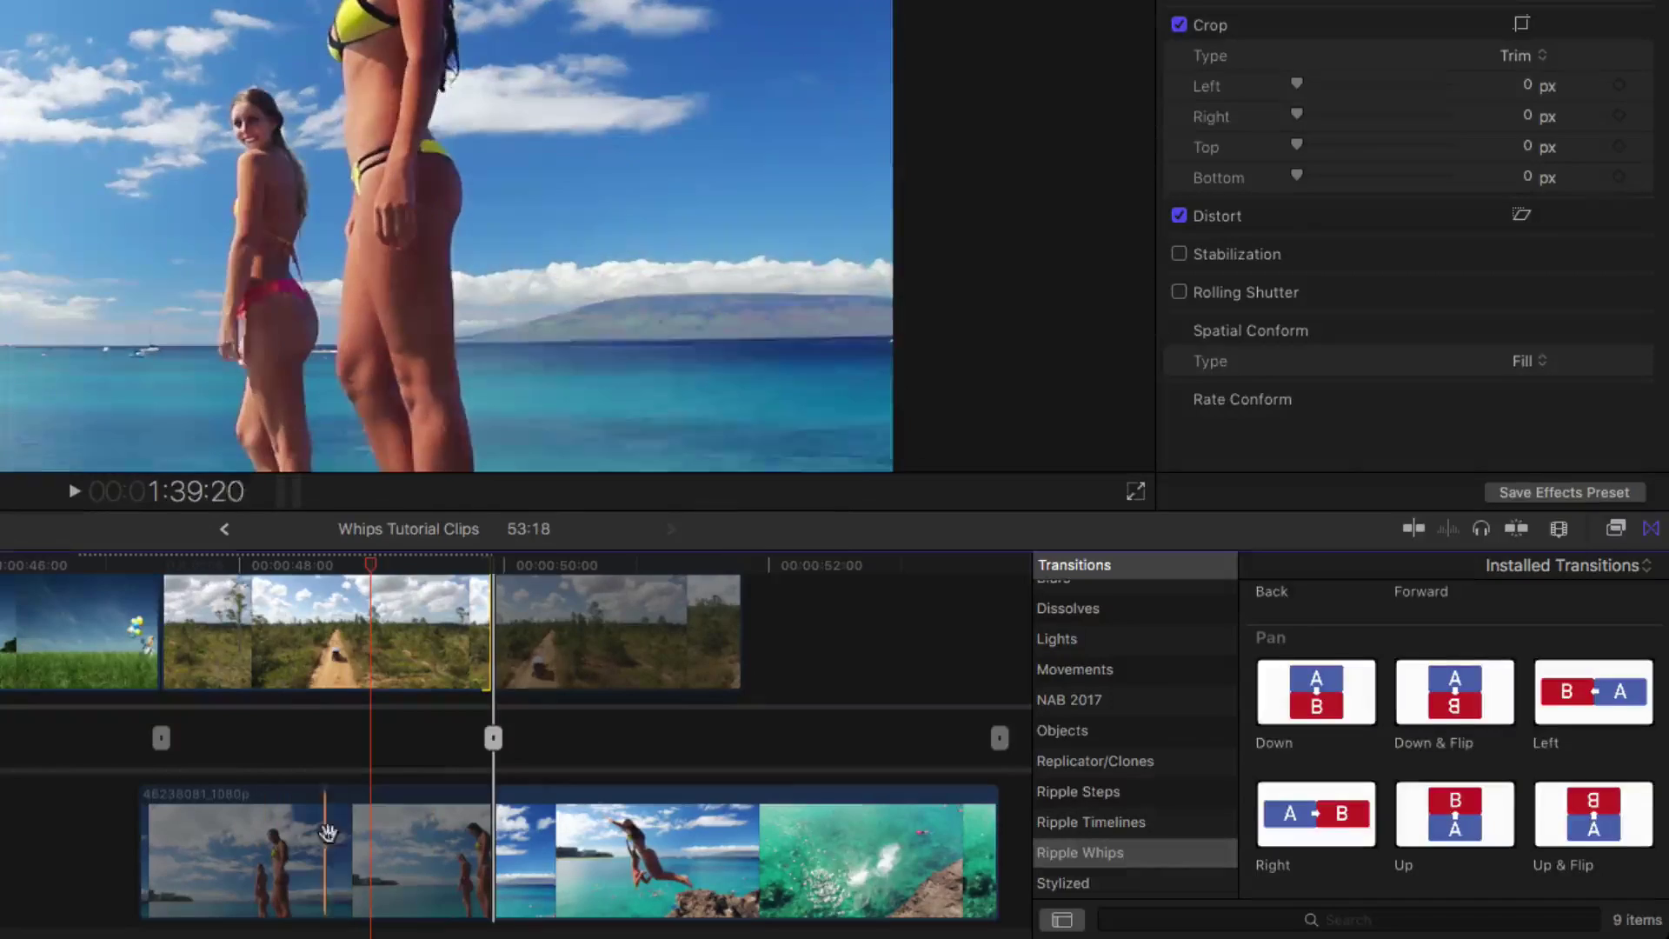
pyautogui.doubleClick(493, 738)
pyautogui.click(484, 736)
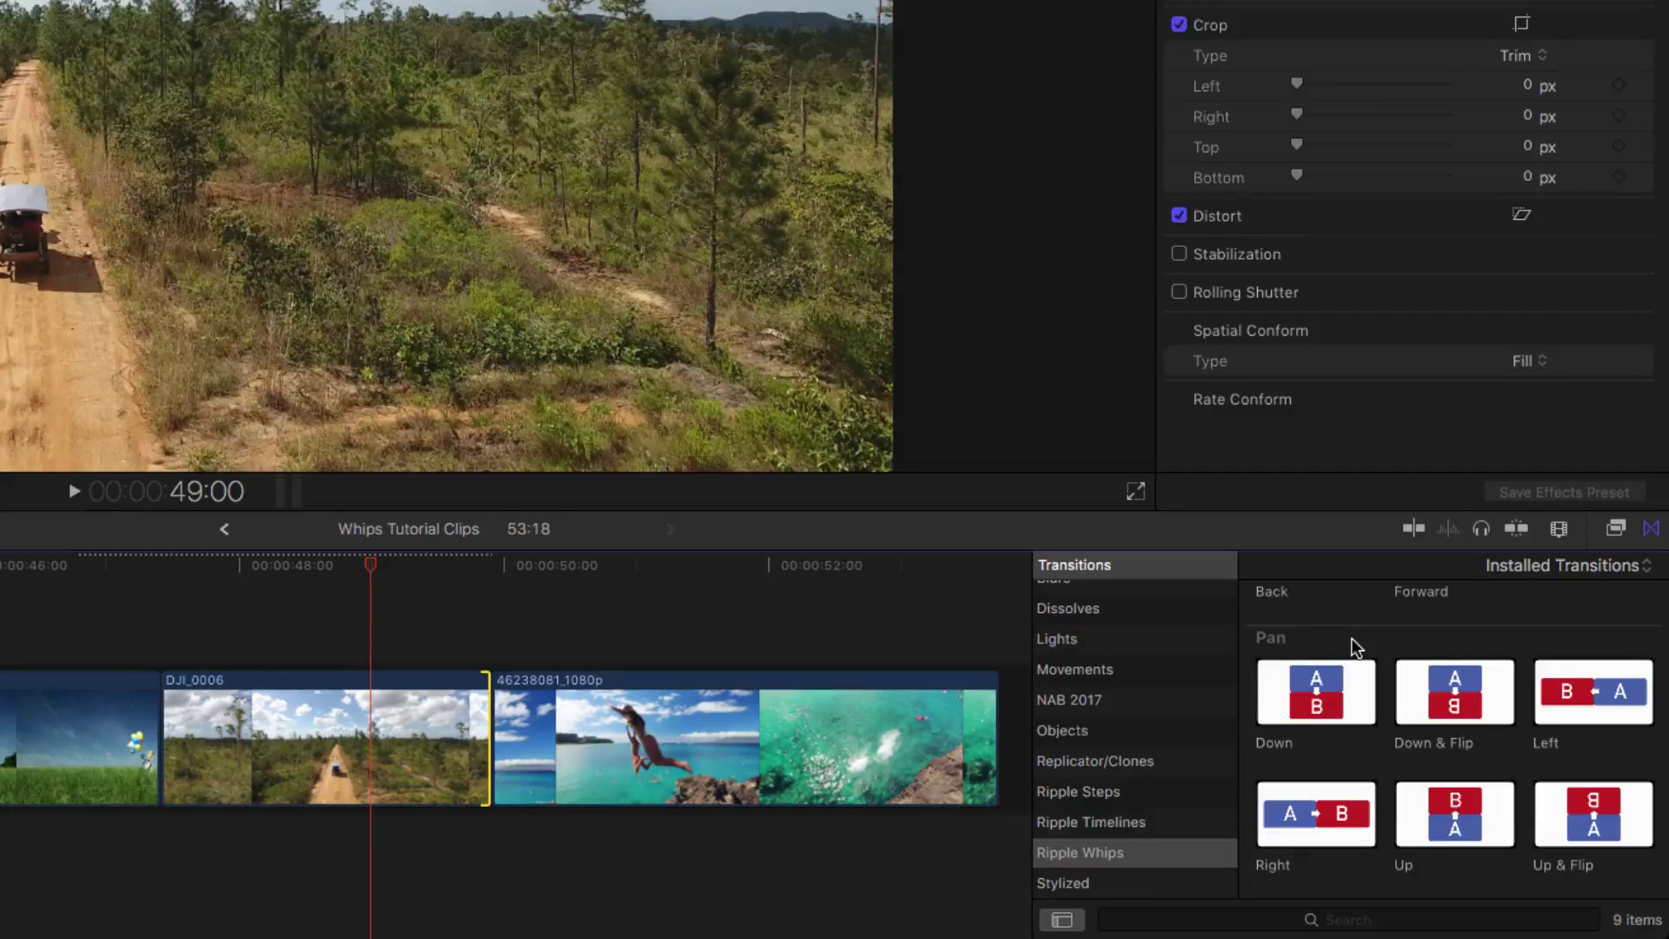
# Add the Ripple Whips Up & Flip transition between DJI_0006 and 46238081_1080p and play it back
pyautogui.scroll(1, 1353, 639)
pyautogui.moveTo(1600, 814); pyautogui.dragTo(458, 771)
pyautogui.moveTo(298, 567); pyautogui.dragTo(205, 569)
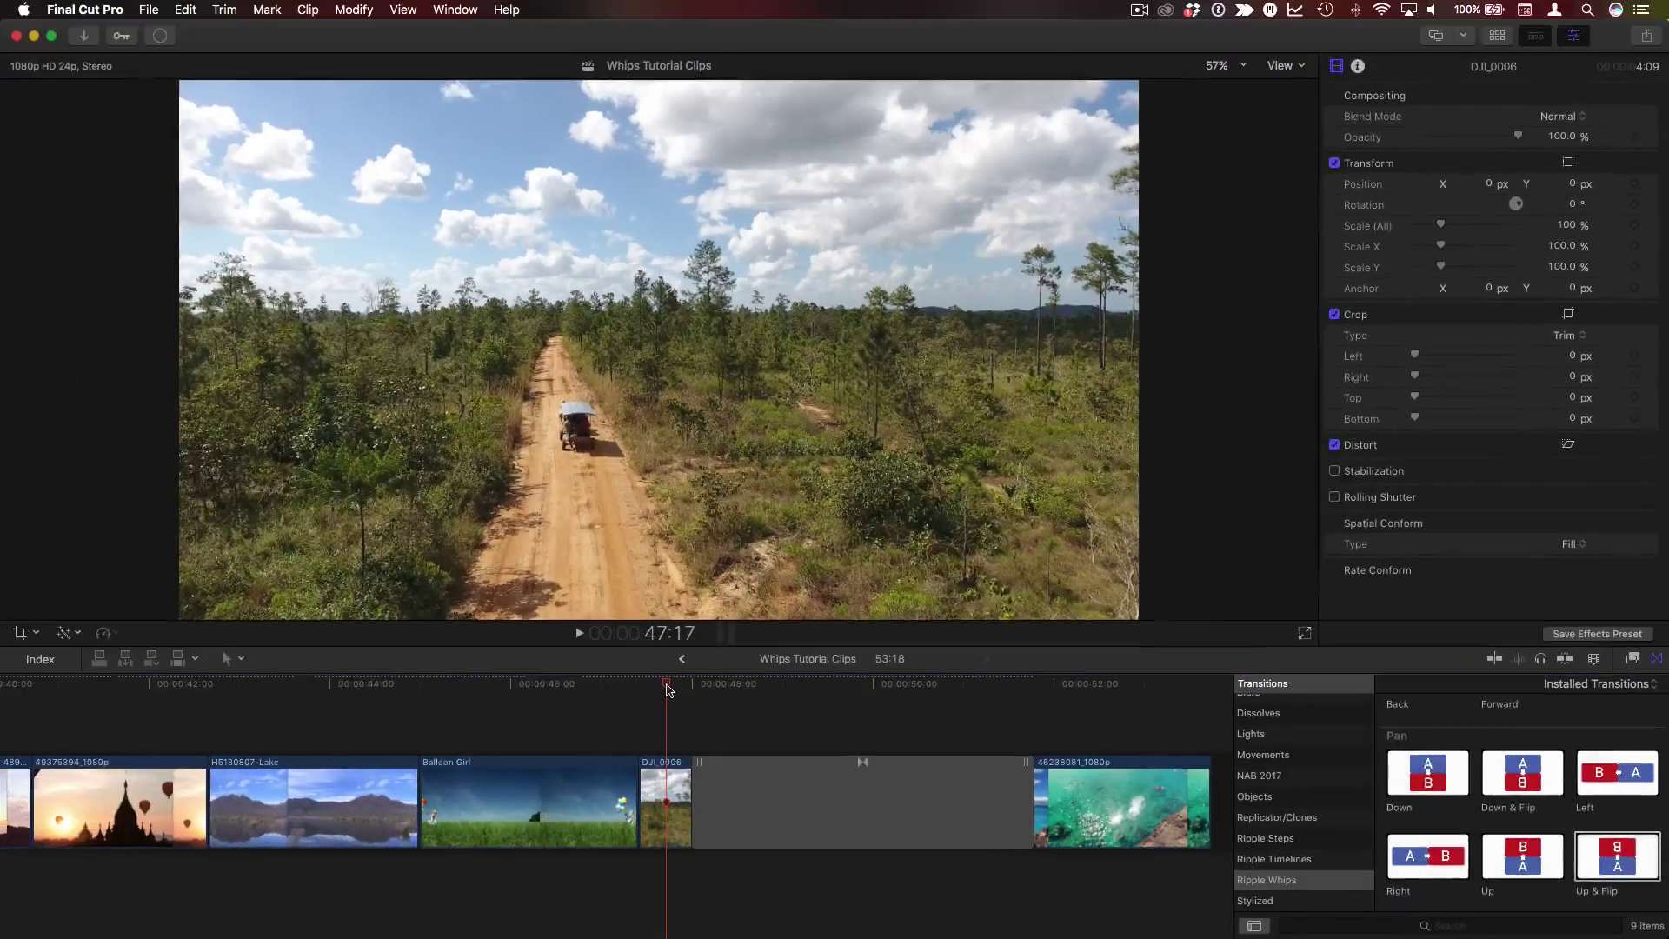
pyautogui.press('space')
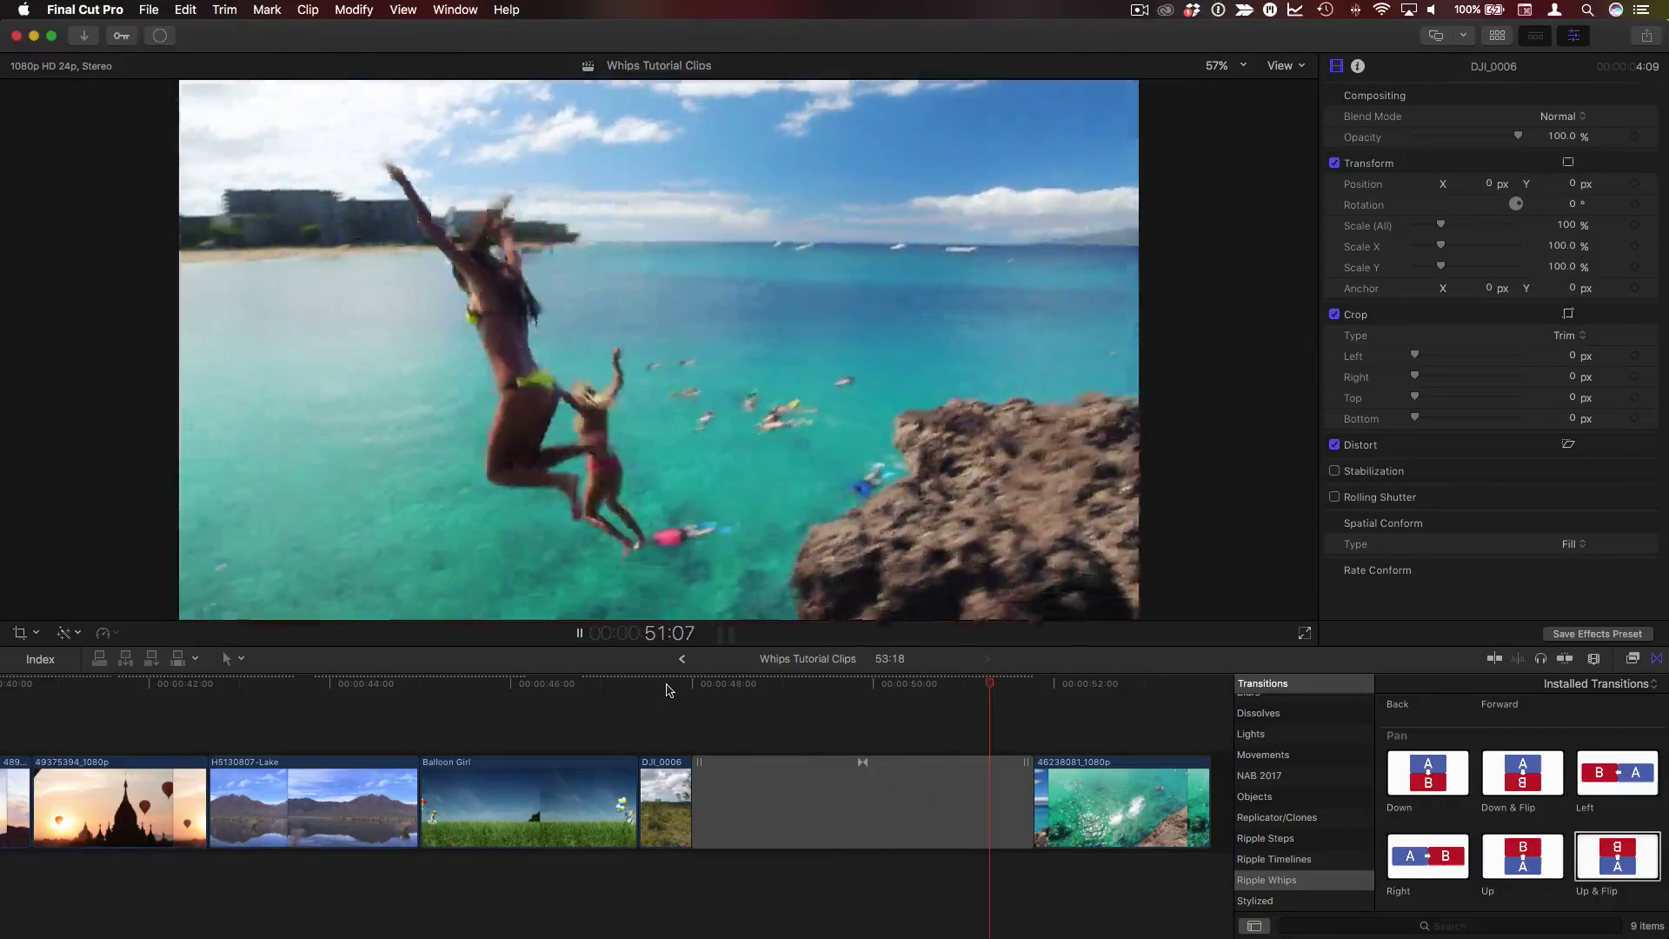
pyautogui.press('space')
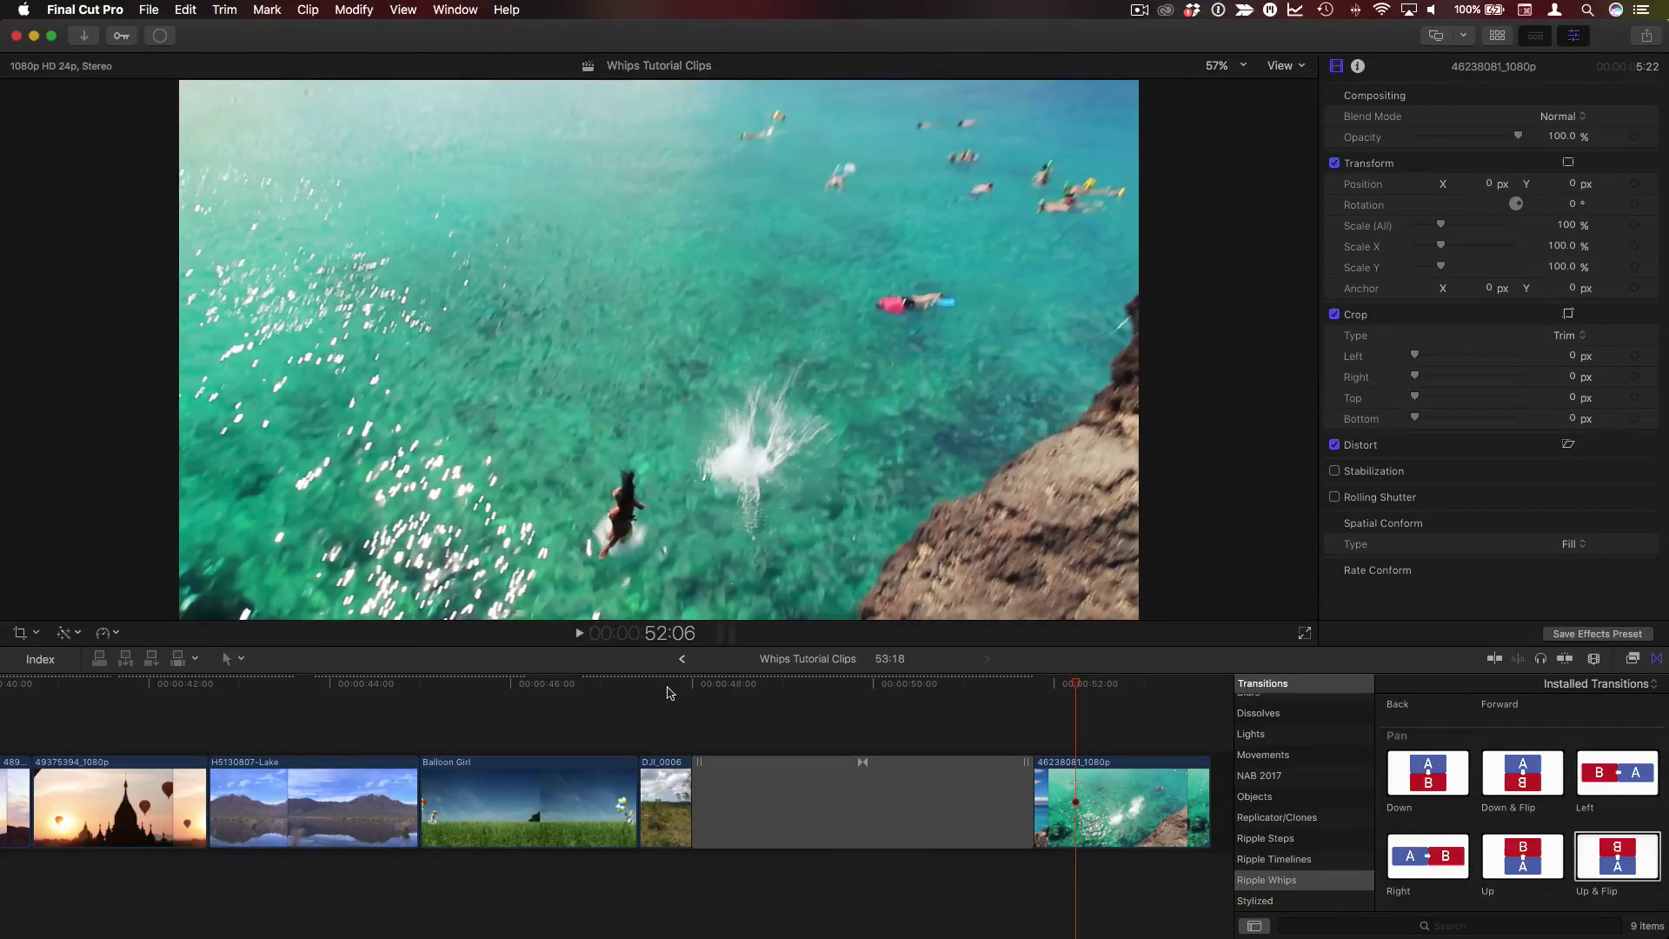
# Park the playhead mid-transition at 49:21 and set the transition's Setup & Action to Adjust Framing
pyautogui.click(866, 685)
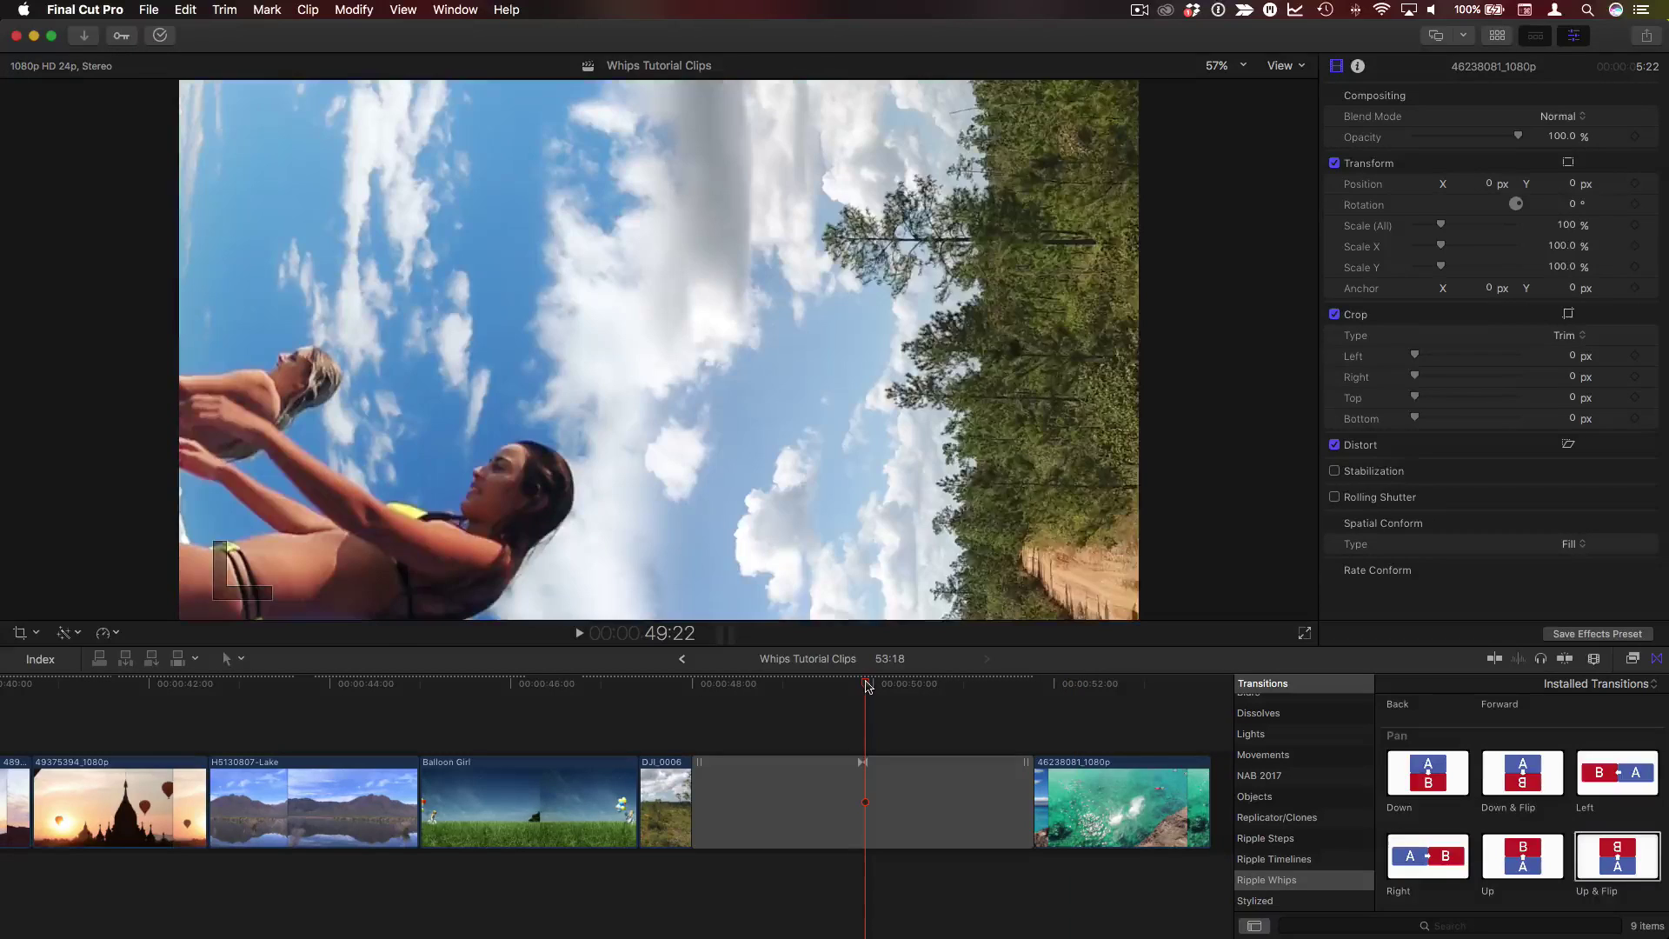
pyautogui.moveTo(866, 685); pyautogui.dragTo(861, 685)
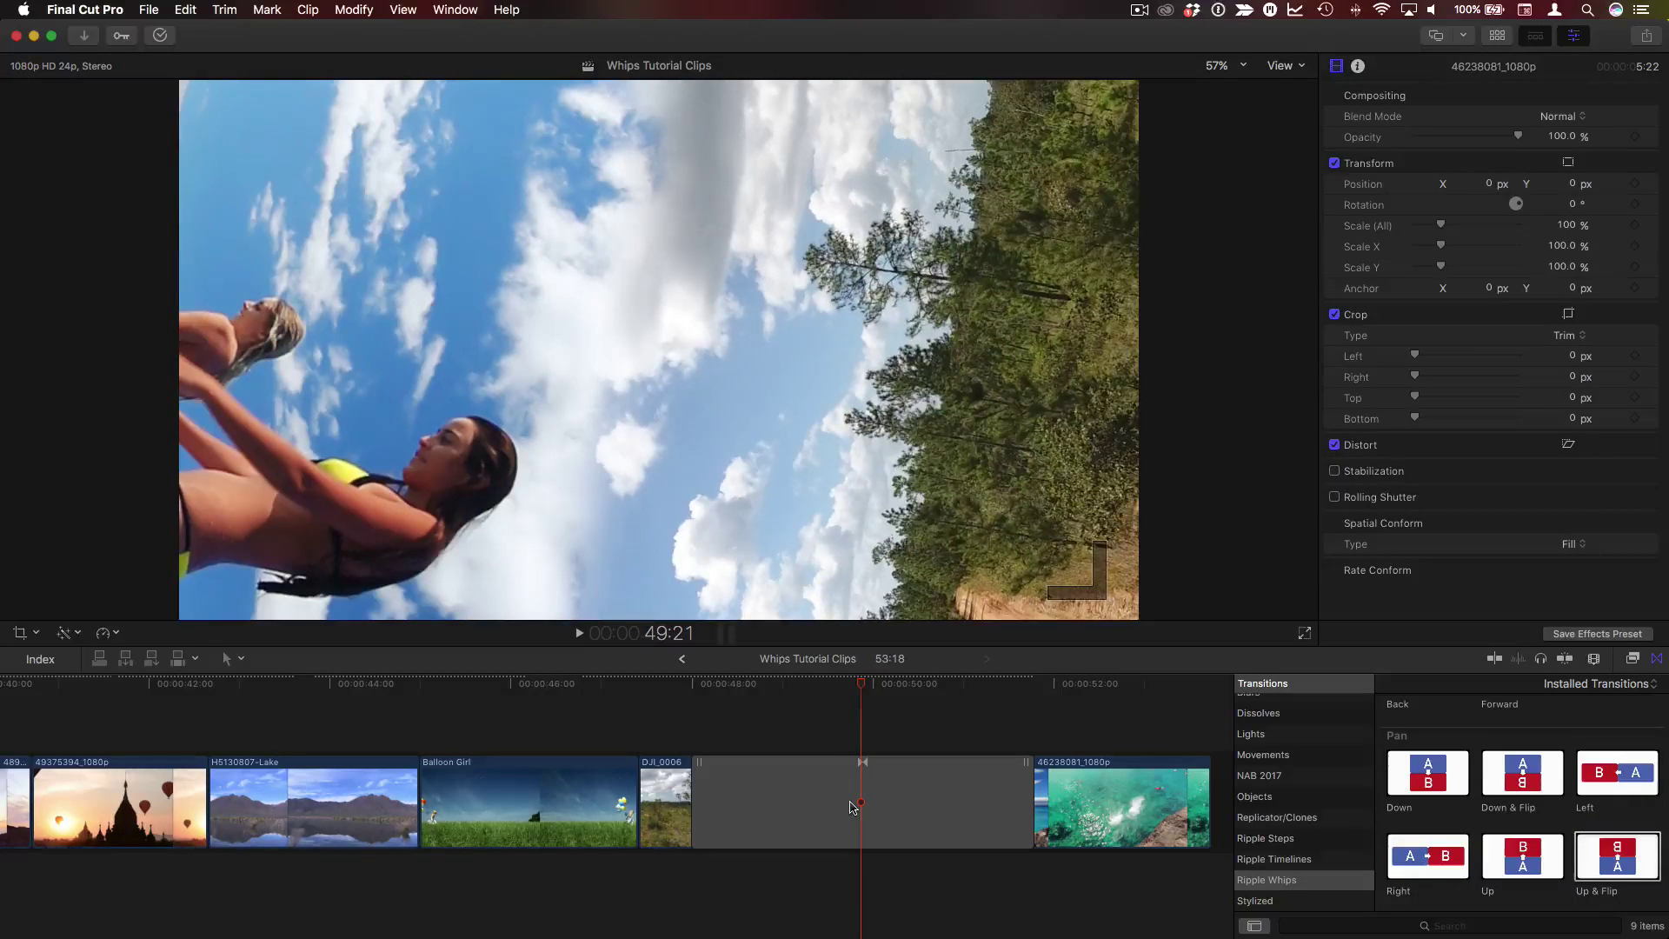
pyautogui.click(852, 807)
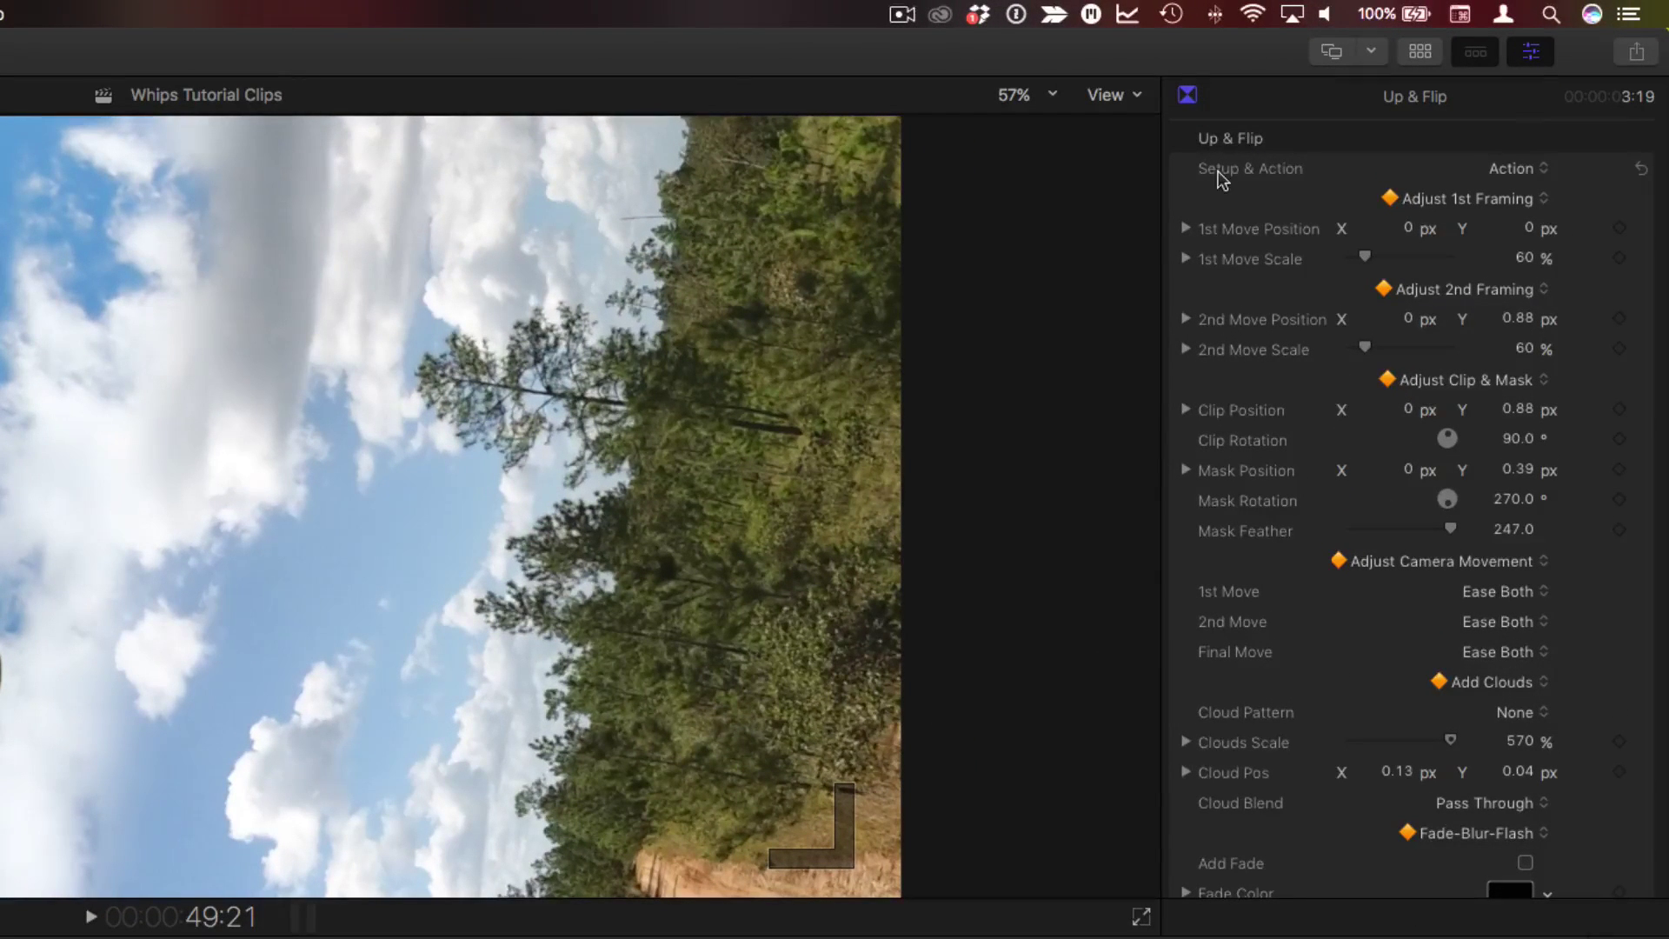
pyautogui.click(1546, 172)
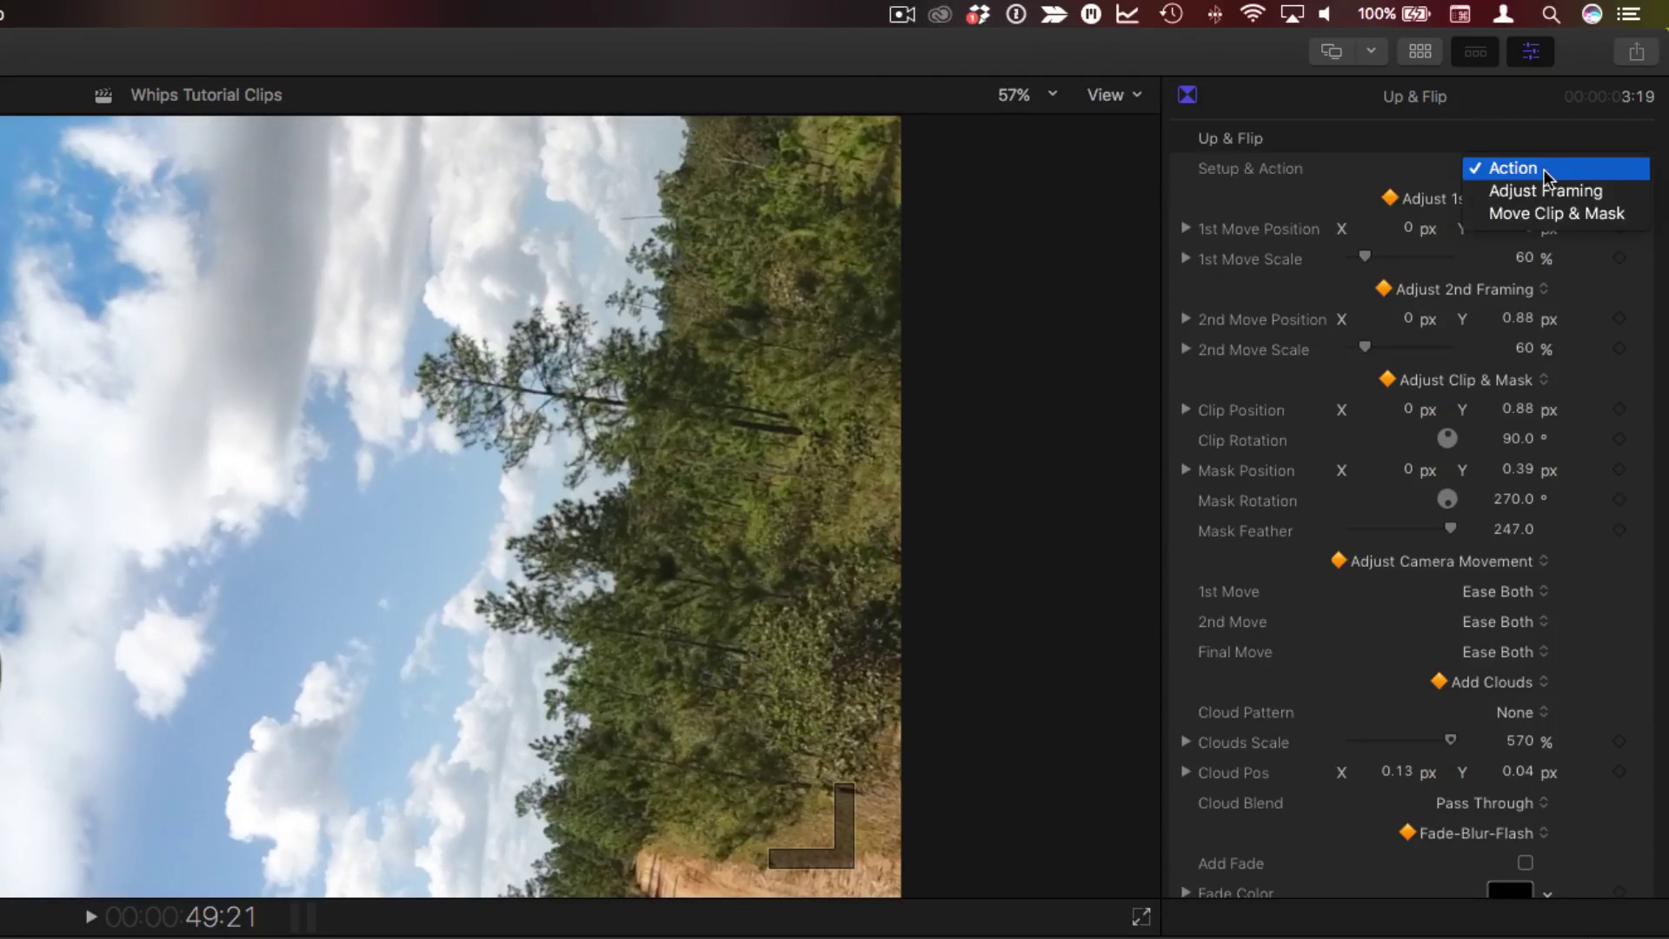
pyautogui.click(1598, 191)
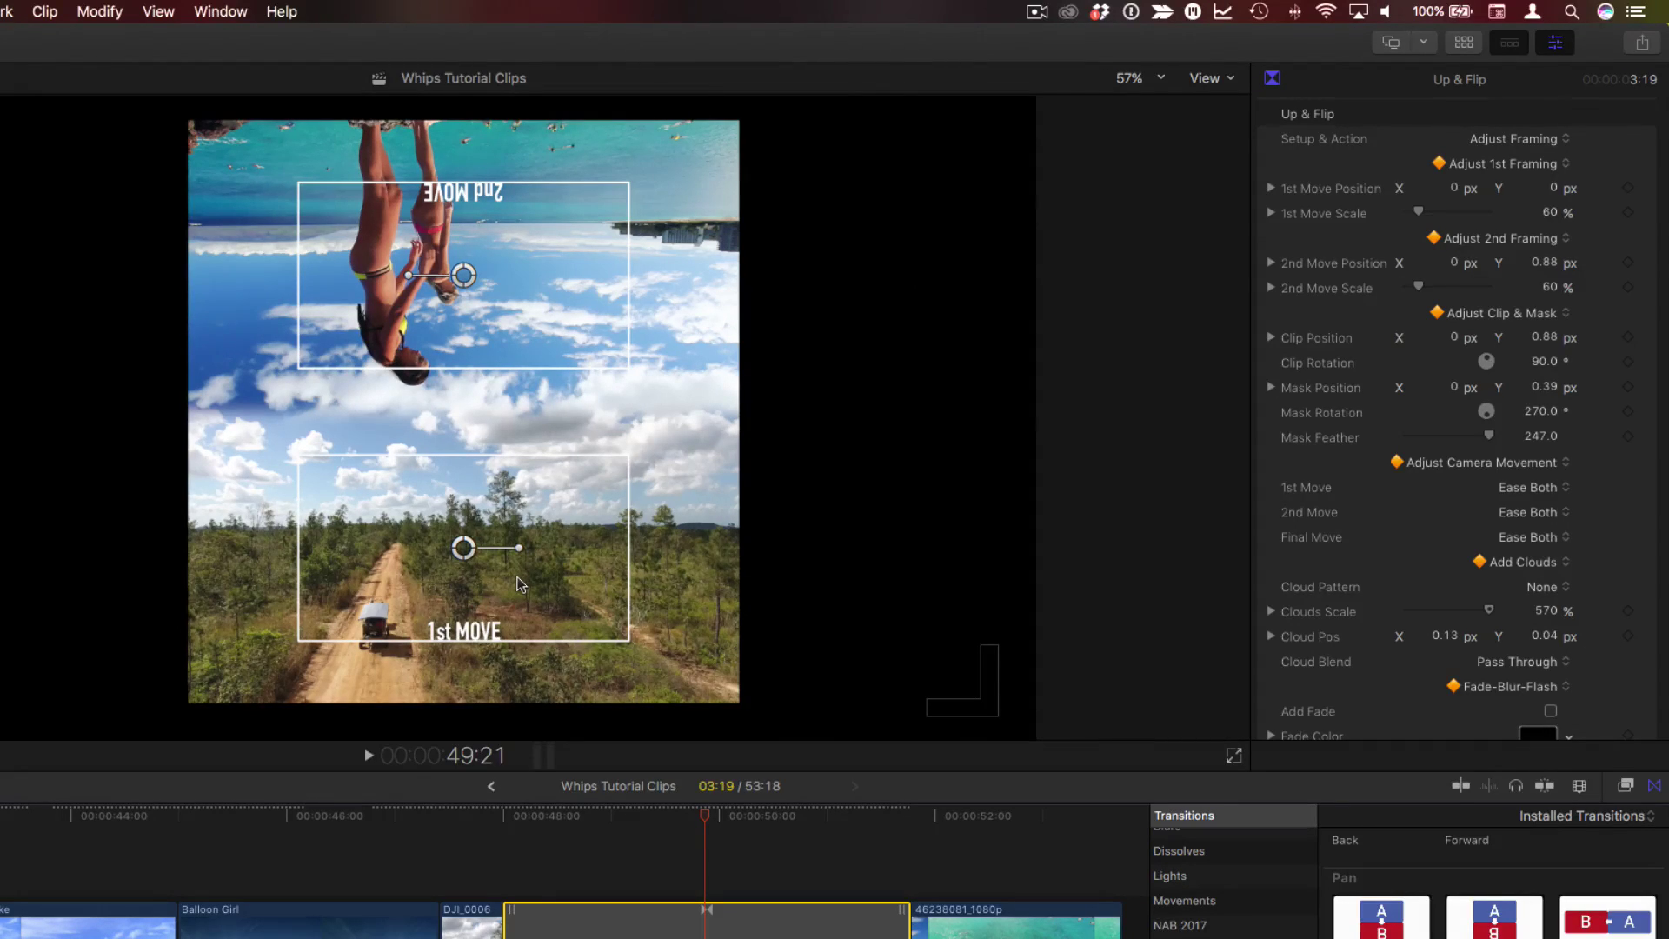
# Place the 1st Move framing at X -0.22, Y -0.12 with 62% scale and the 2nd Move framing at X 0.0, Y 0.85
pyautogui.click(462, 549)
pyautogui.moveTo(462, 551); pyautogui.dragTo(396, 588)
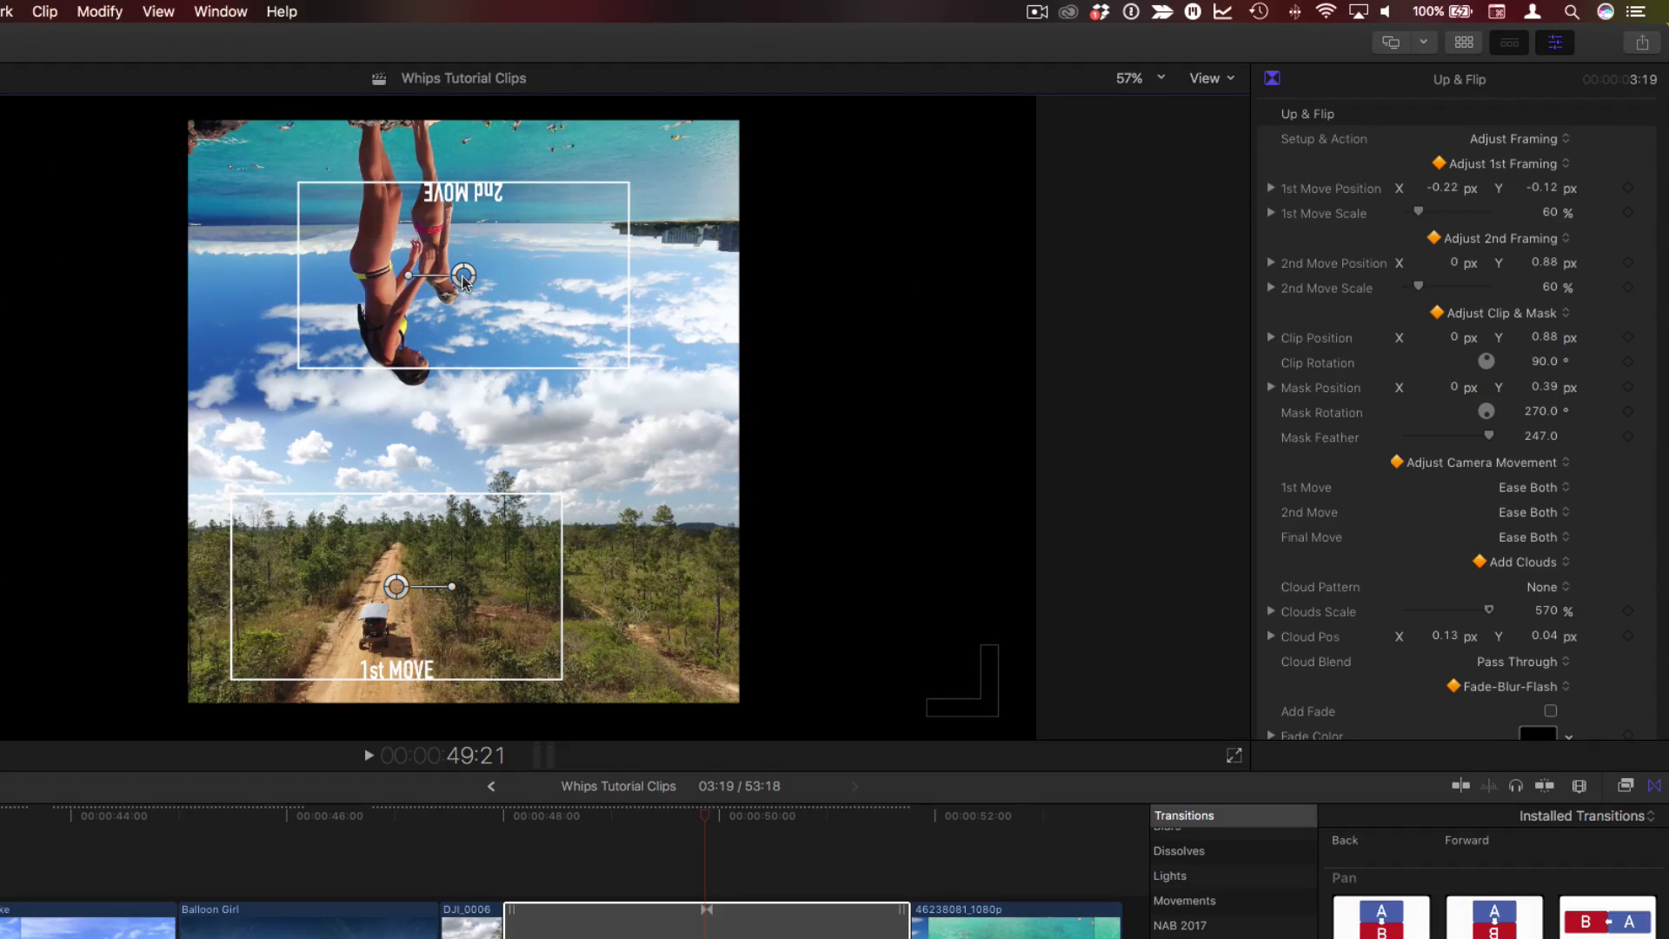
pyautogui.moveTo(465, 278); pyautogui.dragTo(400, 302)
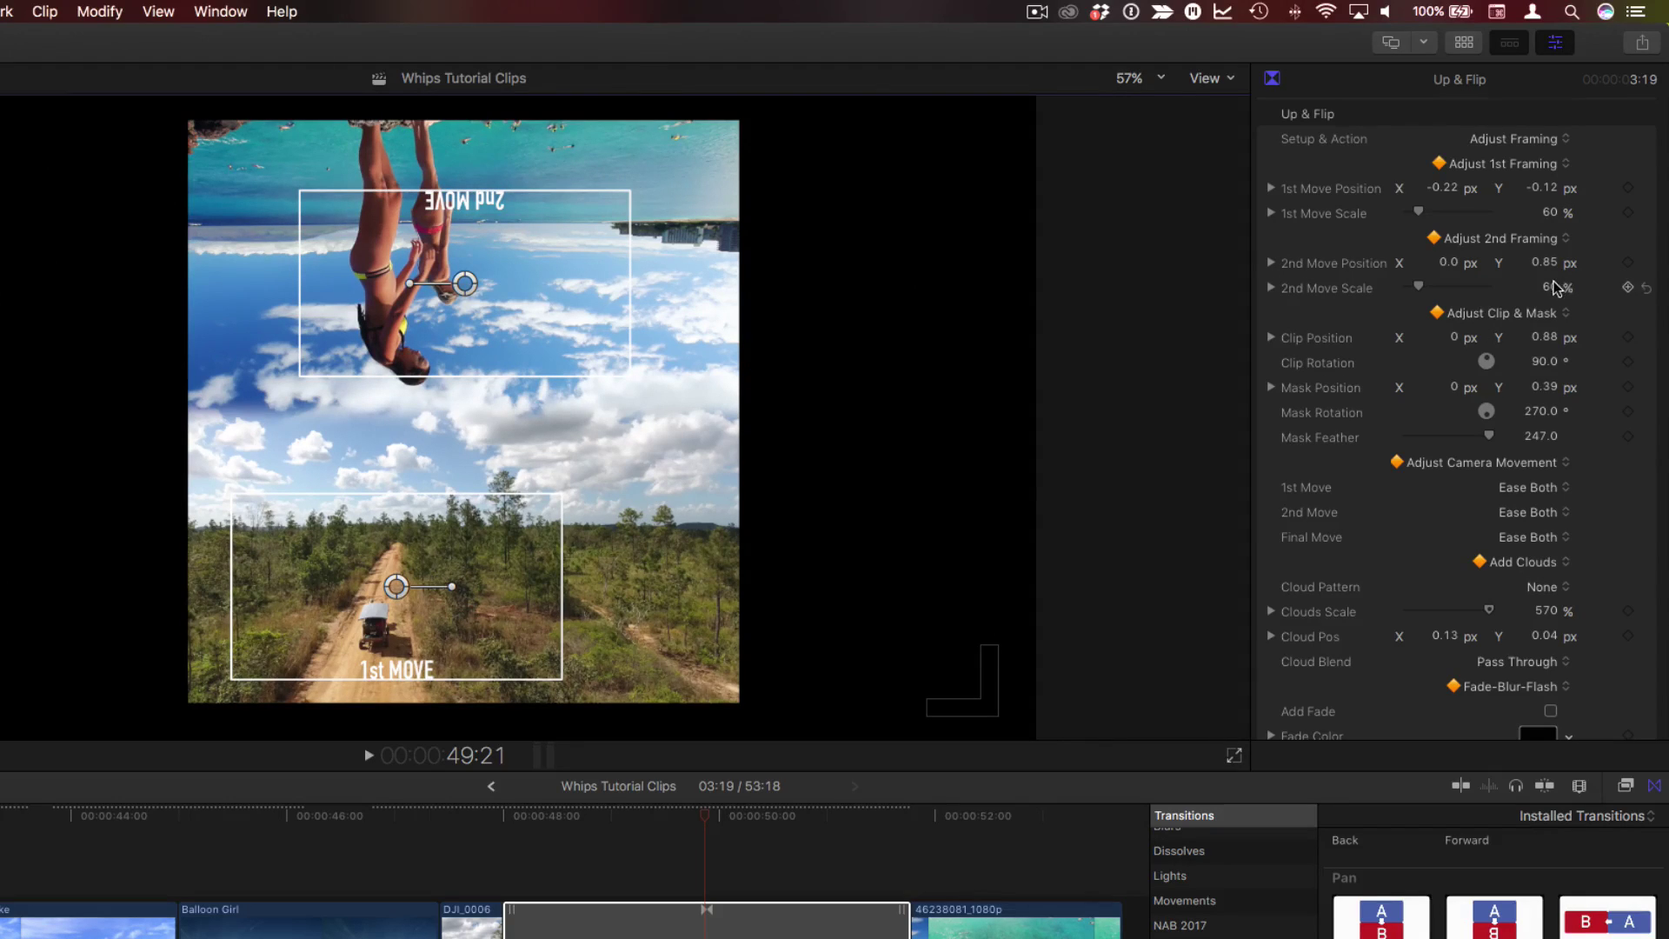
pyautogui.moveTo(1548, 212); pyautogui.dragTo(1534, 217)
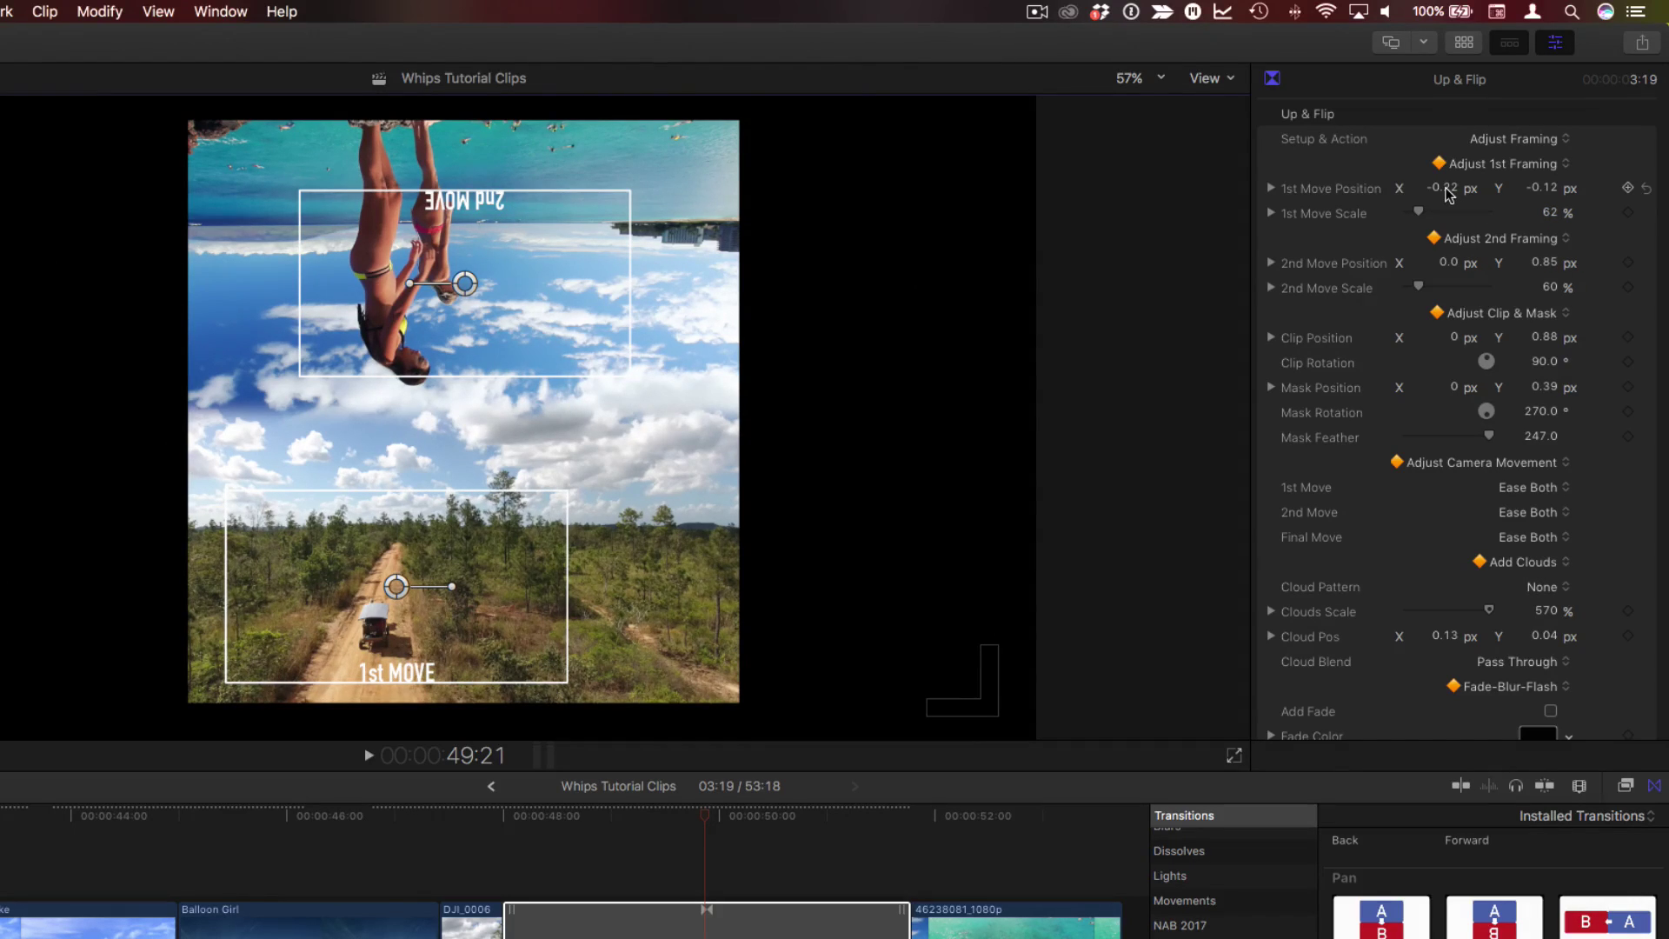
# Set Setup & Action back to Action and play through the reframed transition
pyautogui.click(1517, 140)
pyautogui.click(1521, 121)
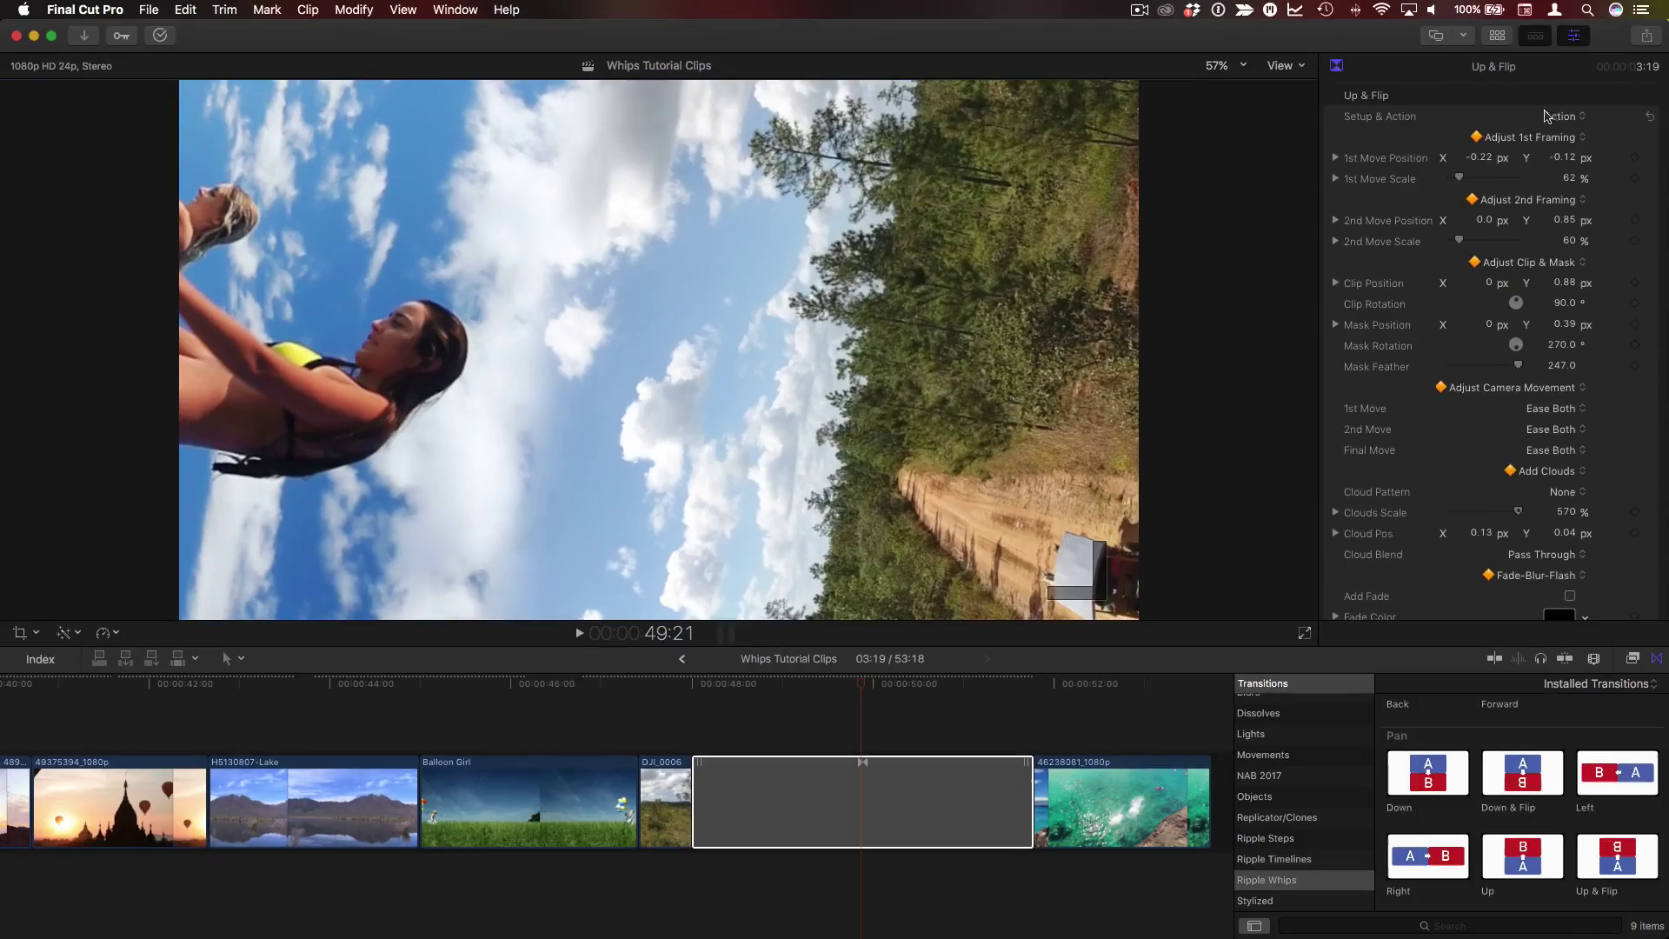
pyautogui.click(664, 685)
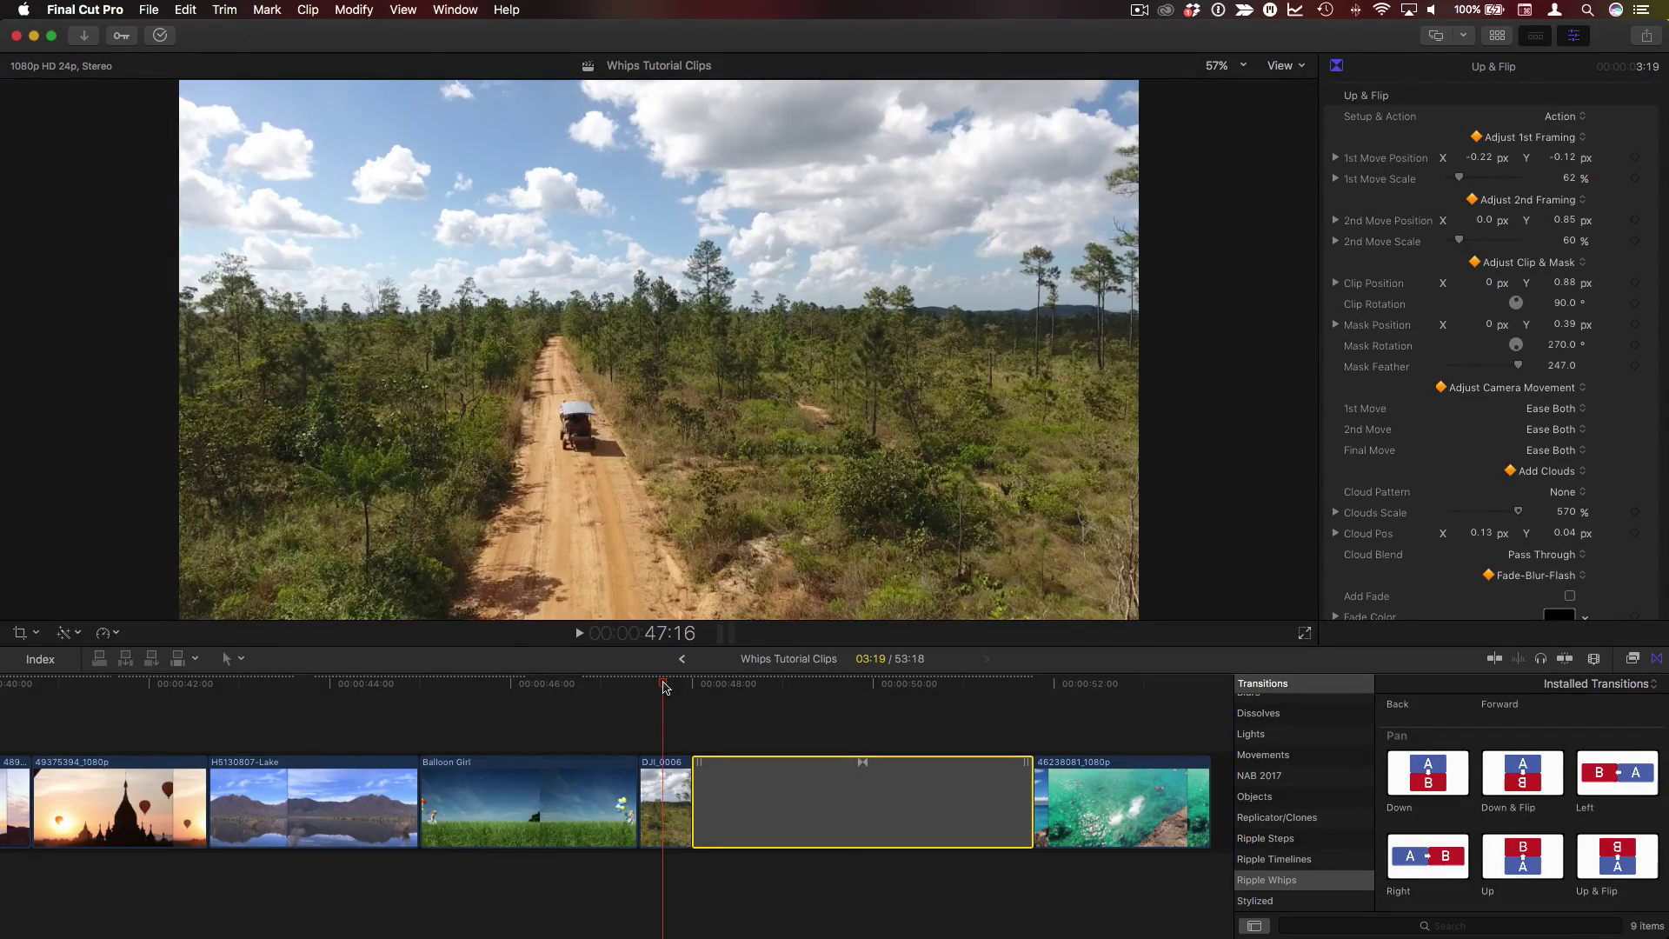
pyautogui.press('space')
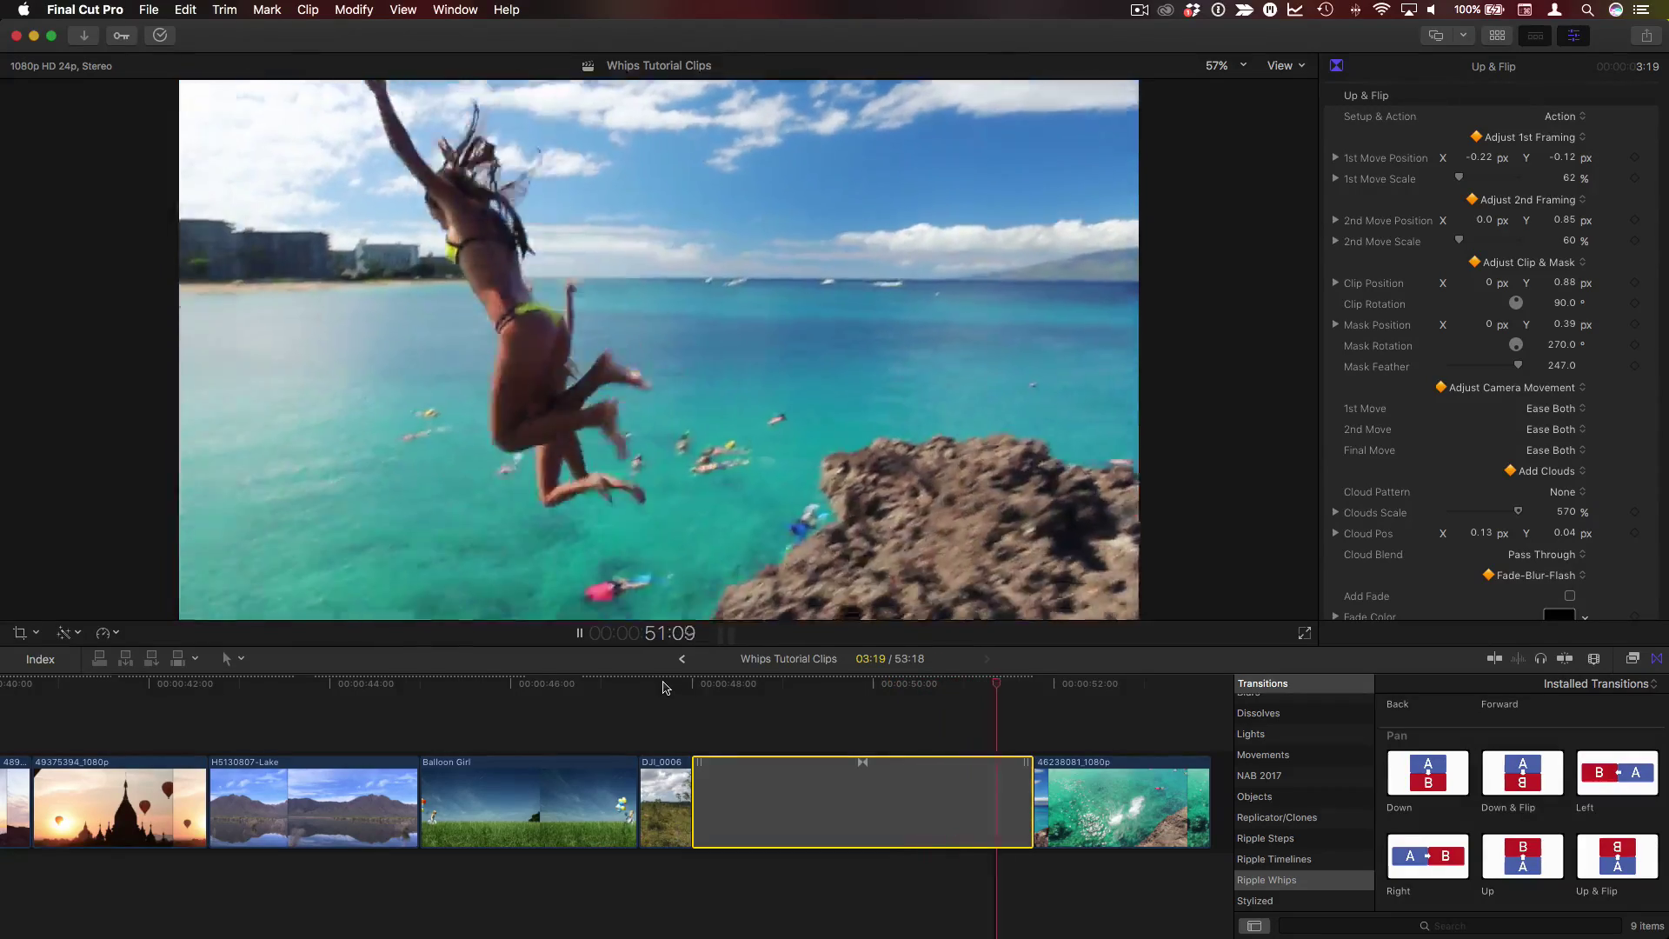
pyautogui.press('space')
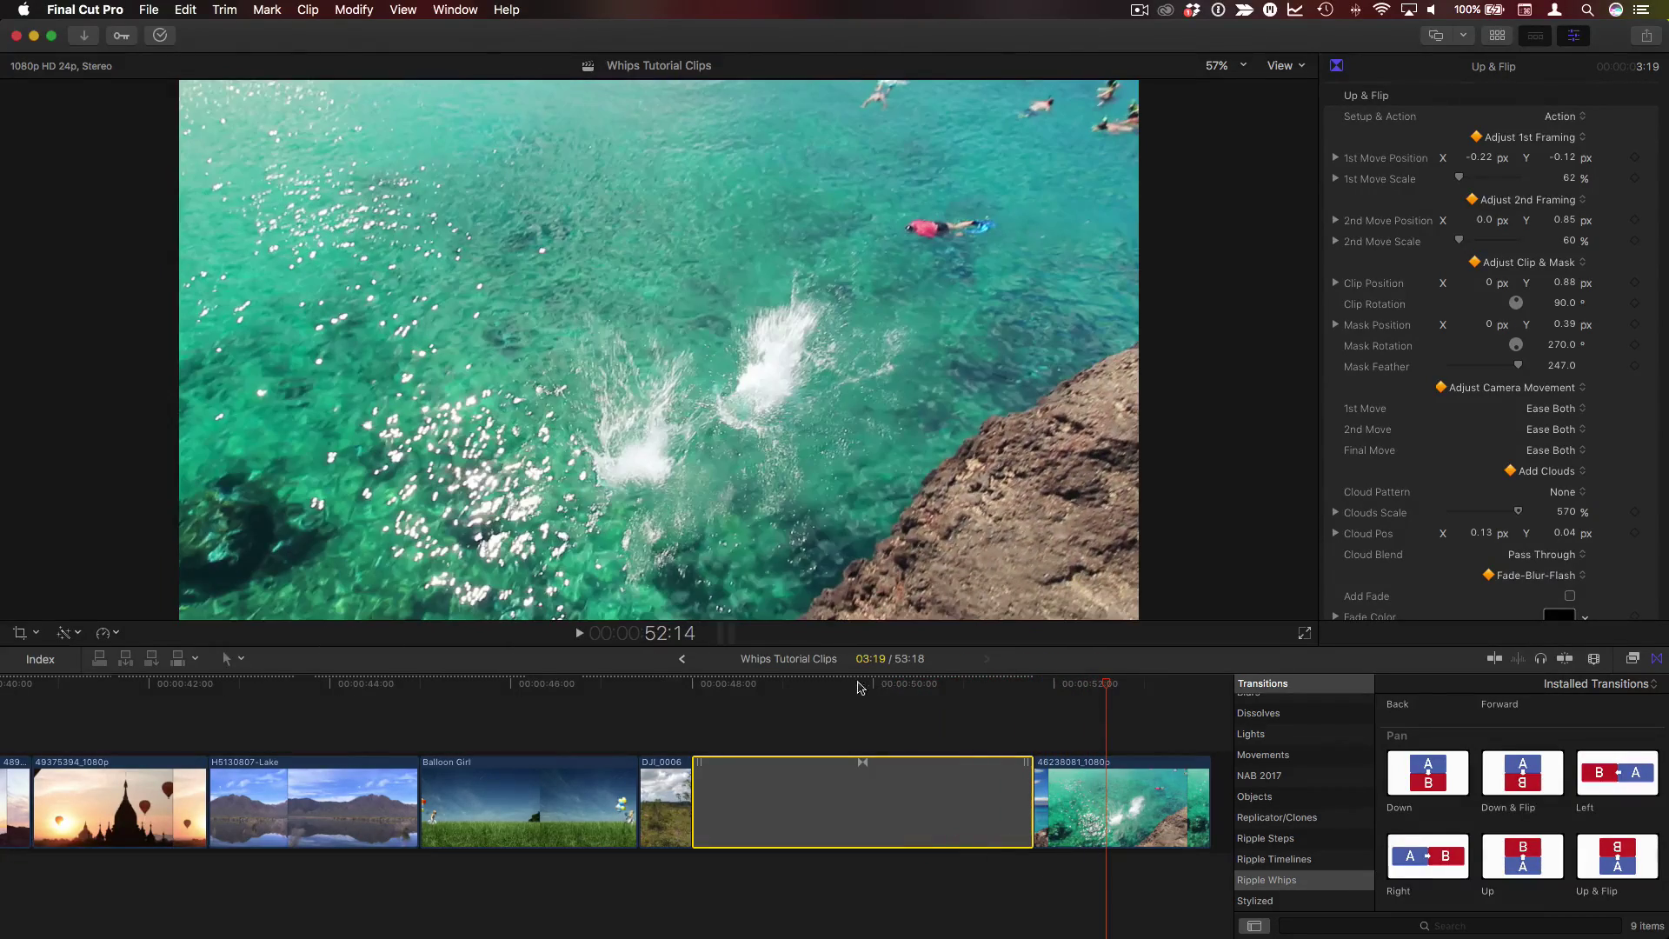
# Set the transition to Move Clip & Mask and lower the flipped clip to Y 0.8, keeping the mask at Y 0.39
pyautogui.click(859, 687)
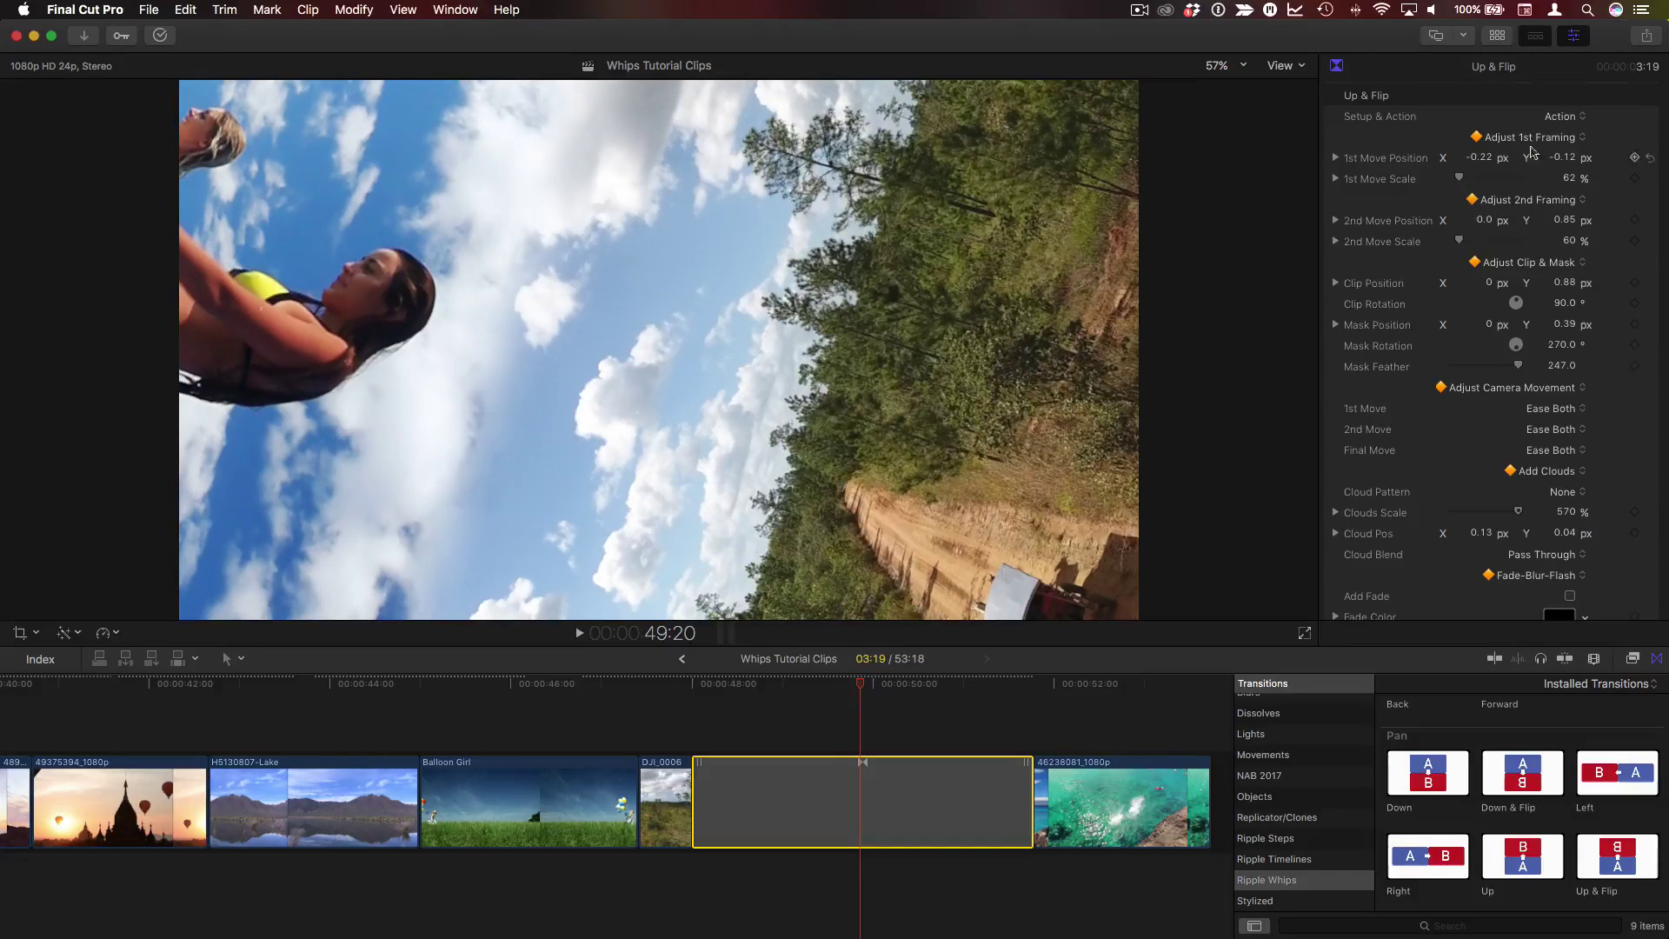
pyautogui.click(1572, 116)
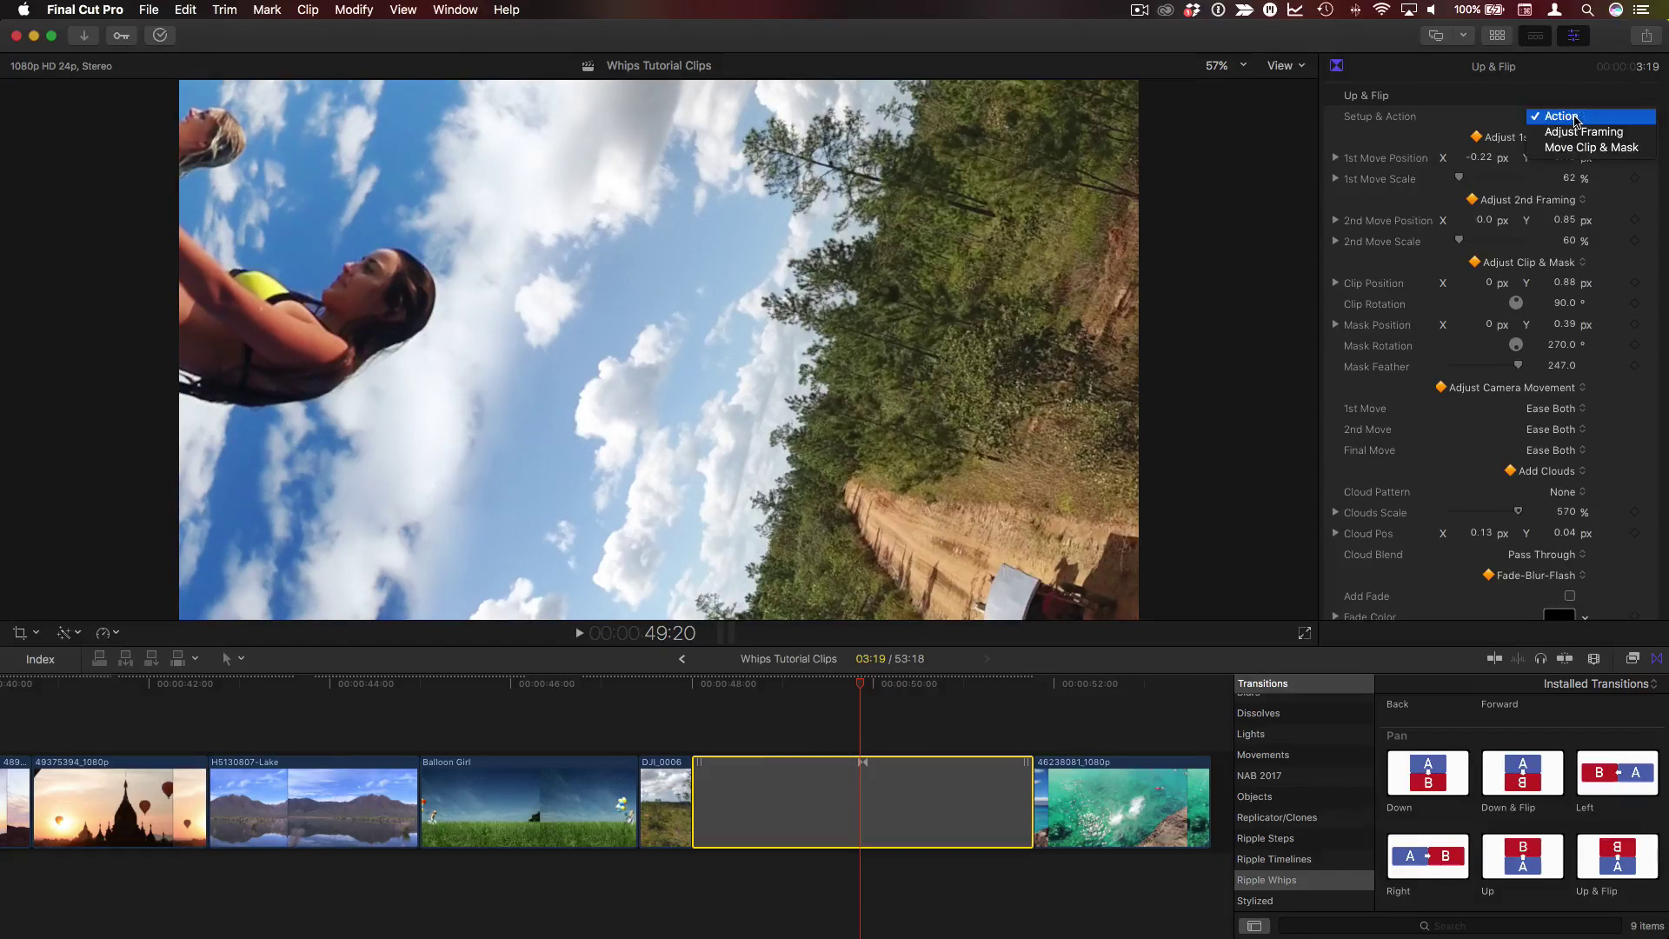
pyautogui.click(1606, 149)
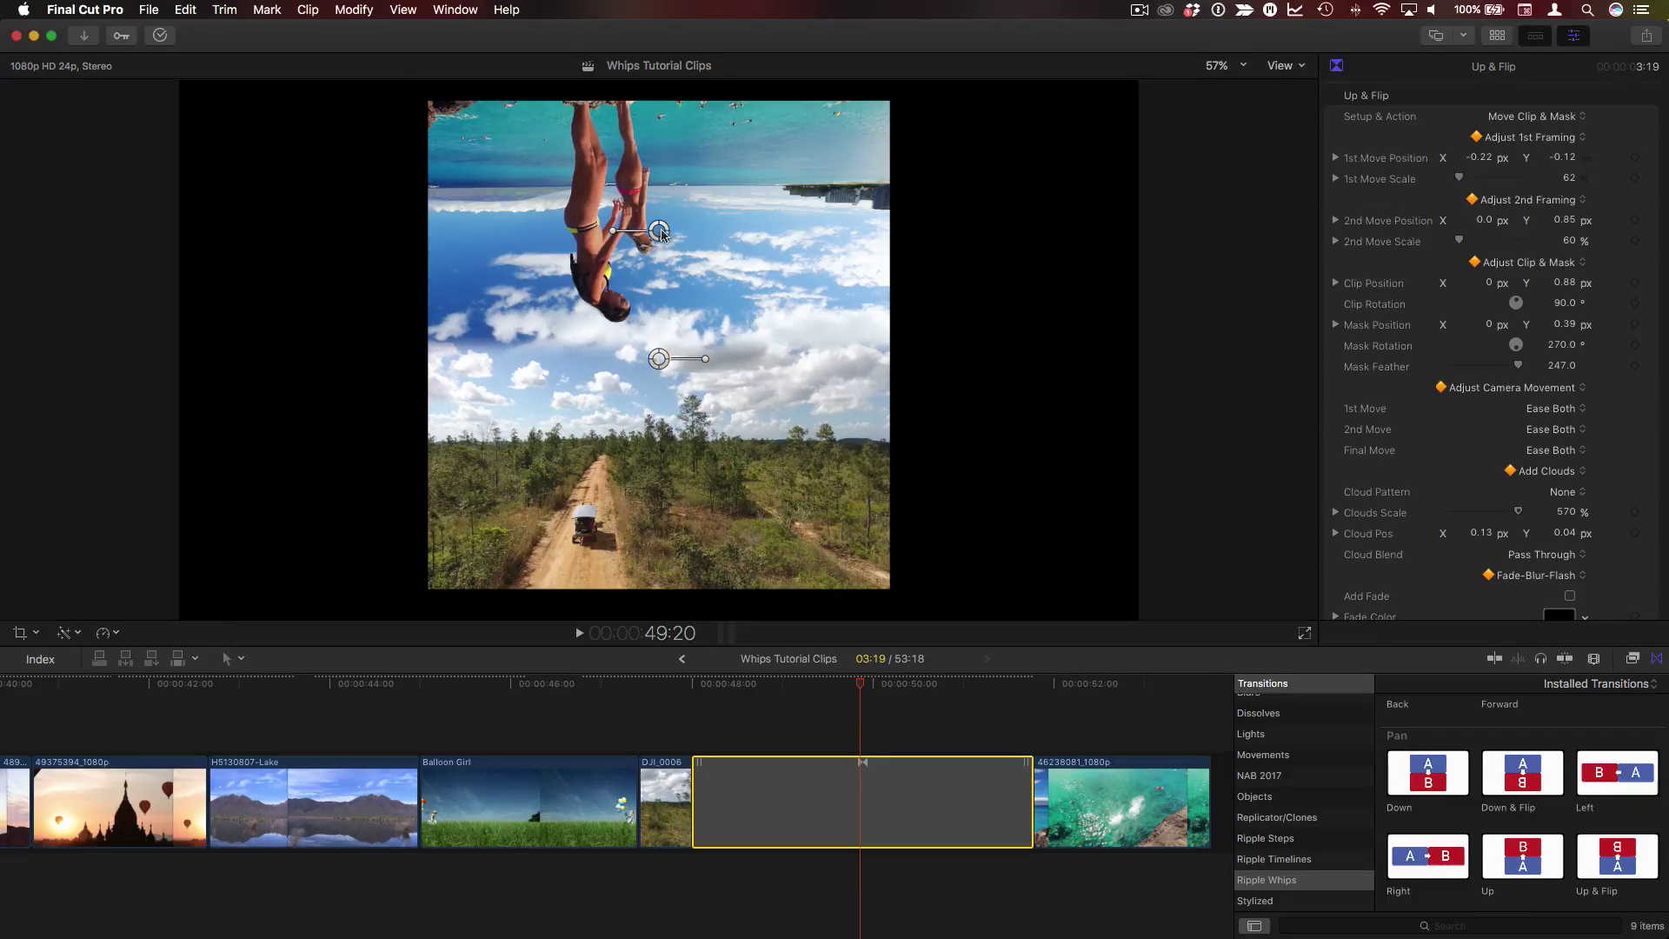
pyautogui.moveTo(658, 232)
pyautogui.mouseDown()
pyautogui.moveTo(956, 233)
pyautogui.moveTo(417, 348)
pyautogui.moveTo(504, 540)
pyautogui.moveTo(905, 403)
pyautogui.moveTo(708, 279)
pyautogui.moveTo(447, 423)
pyautogui.moveTo(649, 295)
pyautogui.moveTo(659, 252)
pyautogui.mouseUp()
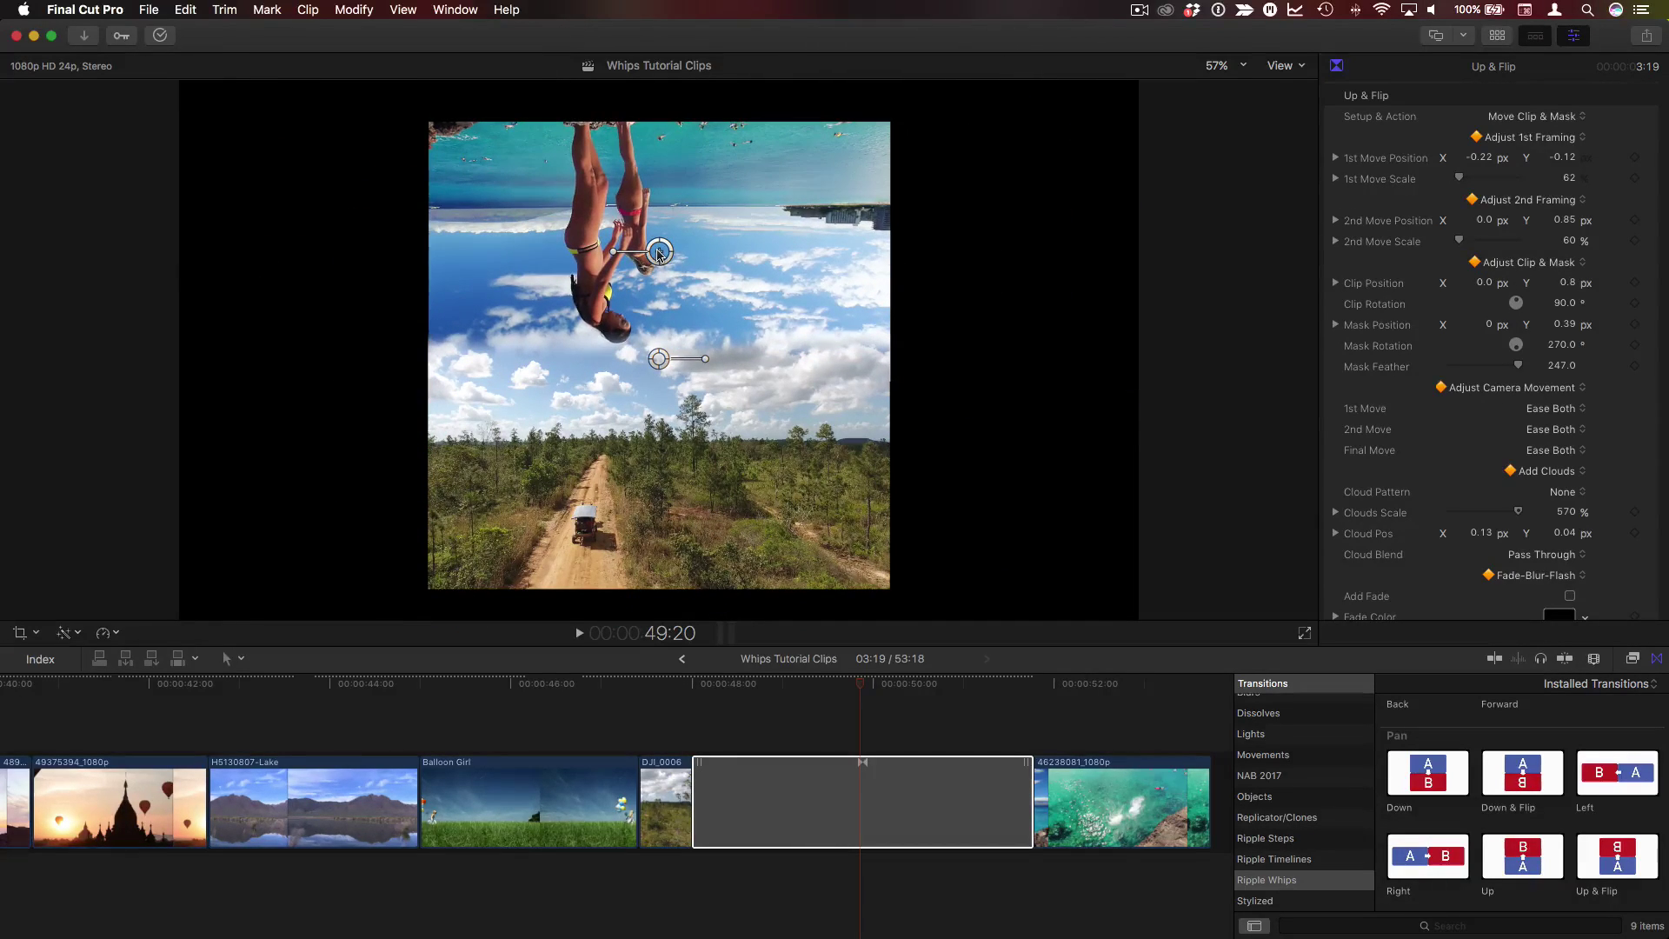
pyautogui.moveTo(659, 358); pyautogui.dragTo(658, 359)
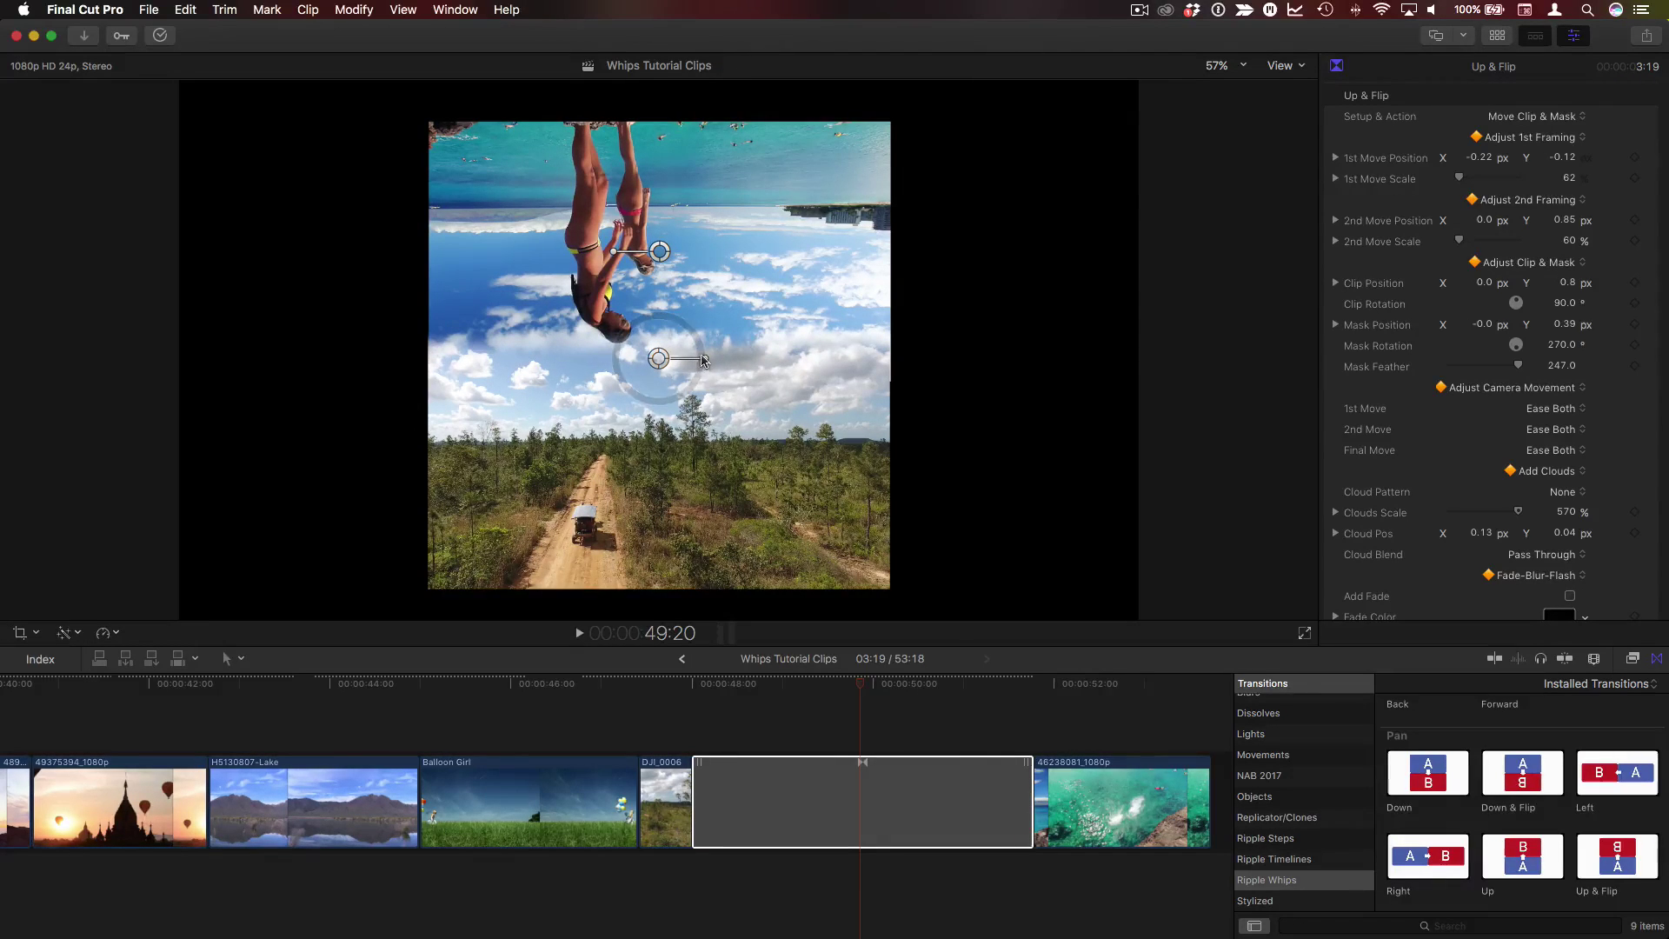
# Try the clip at X 1.61, Y 0.67 and the mask at X 0.89, Y 0.25 with 248.9° rotation, and undo these changes
pyautogui.moveTo(660, 251); pyautogui.dragTo(1070, 277)
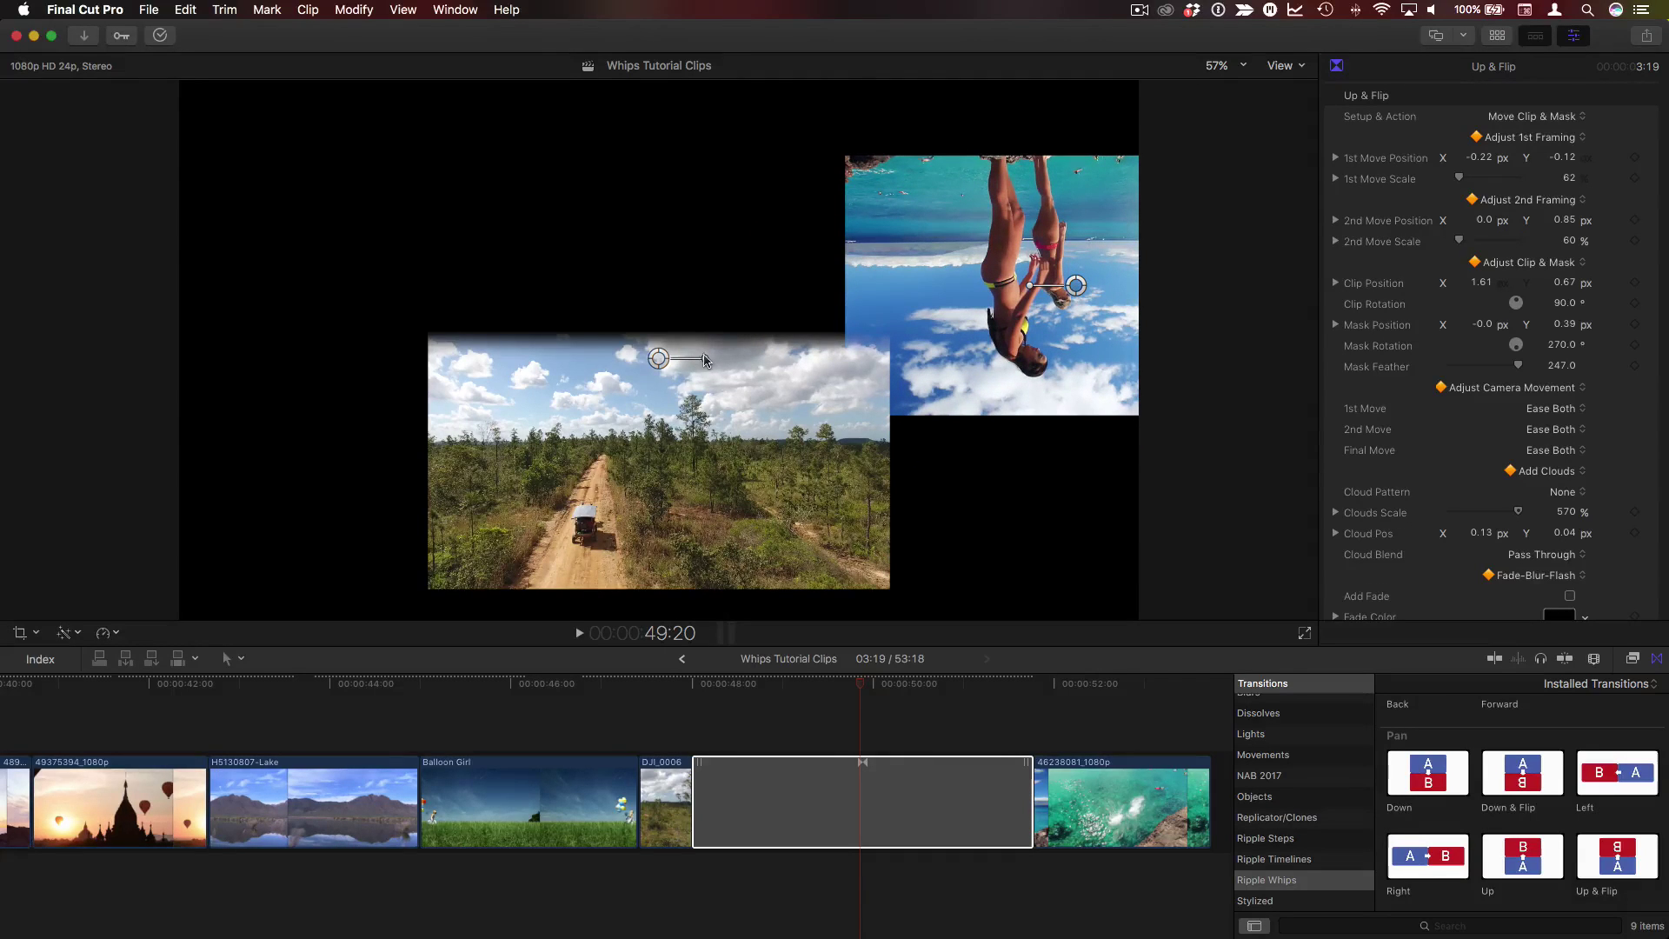
pyautogui.moveTo(706, 360); pyautogui.dragTo(893, 397)
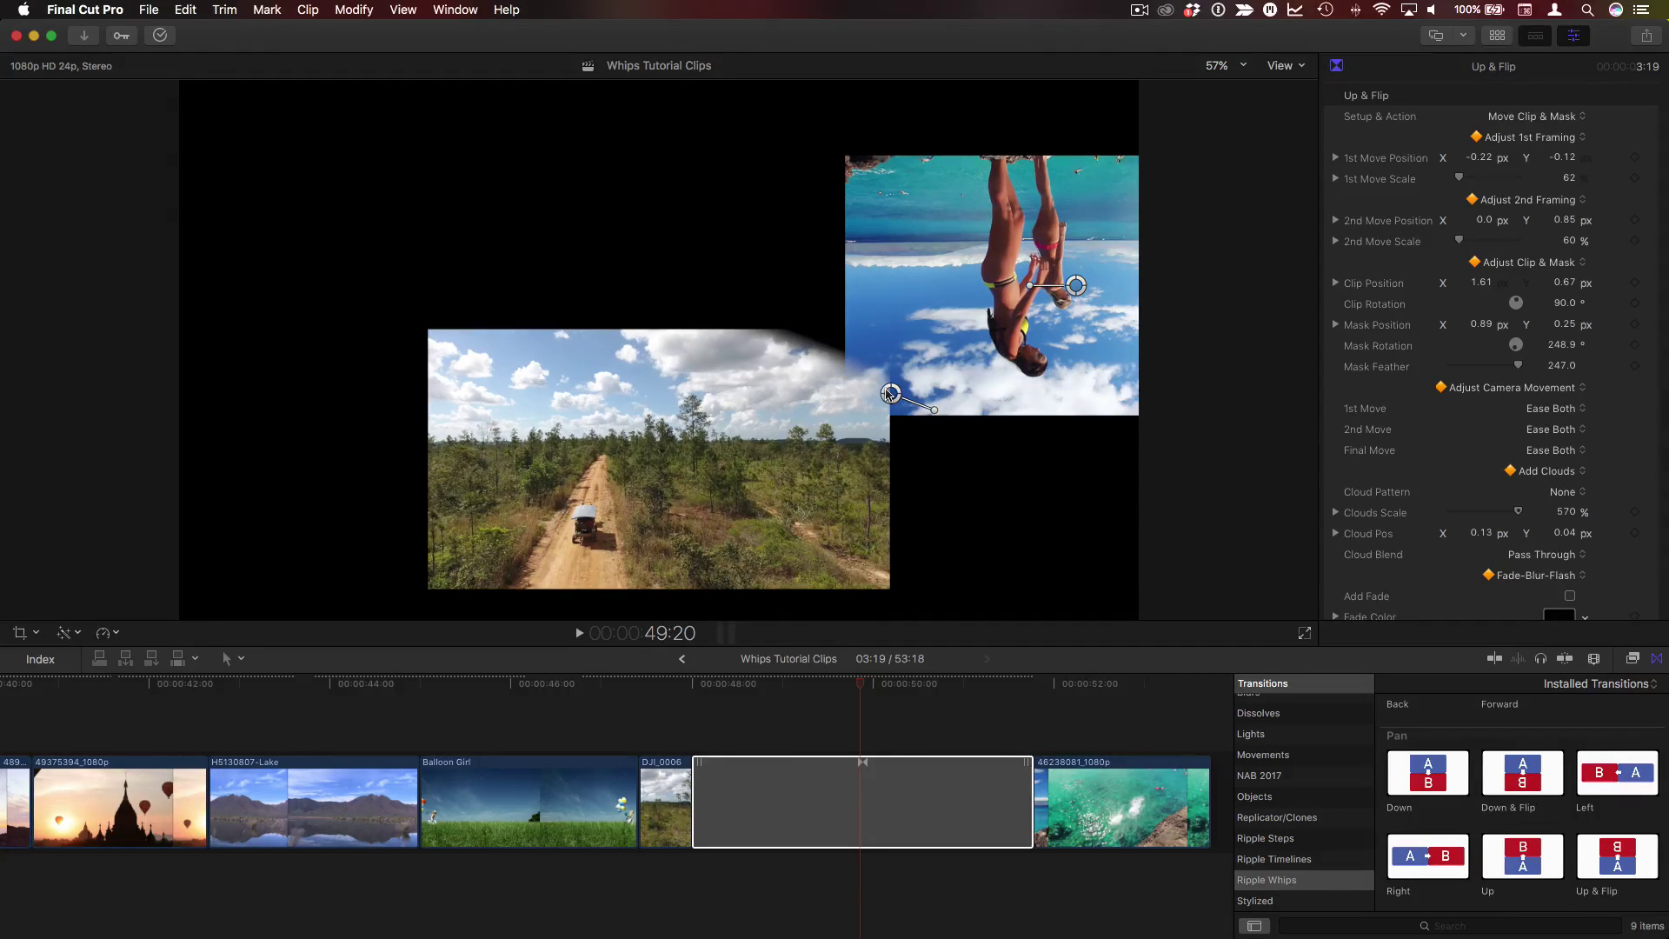
pyautogui.press('super+z')
pyautogui.press('super+z')
pyautogui.press('super+z')
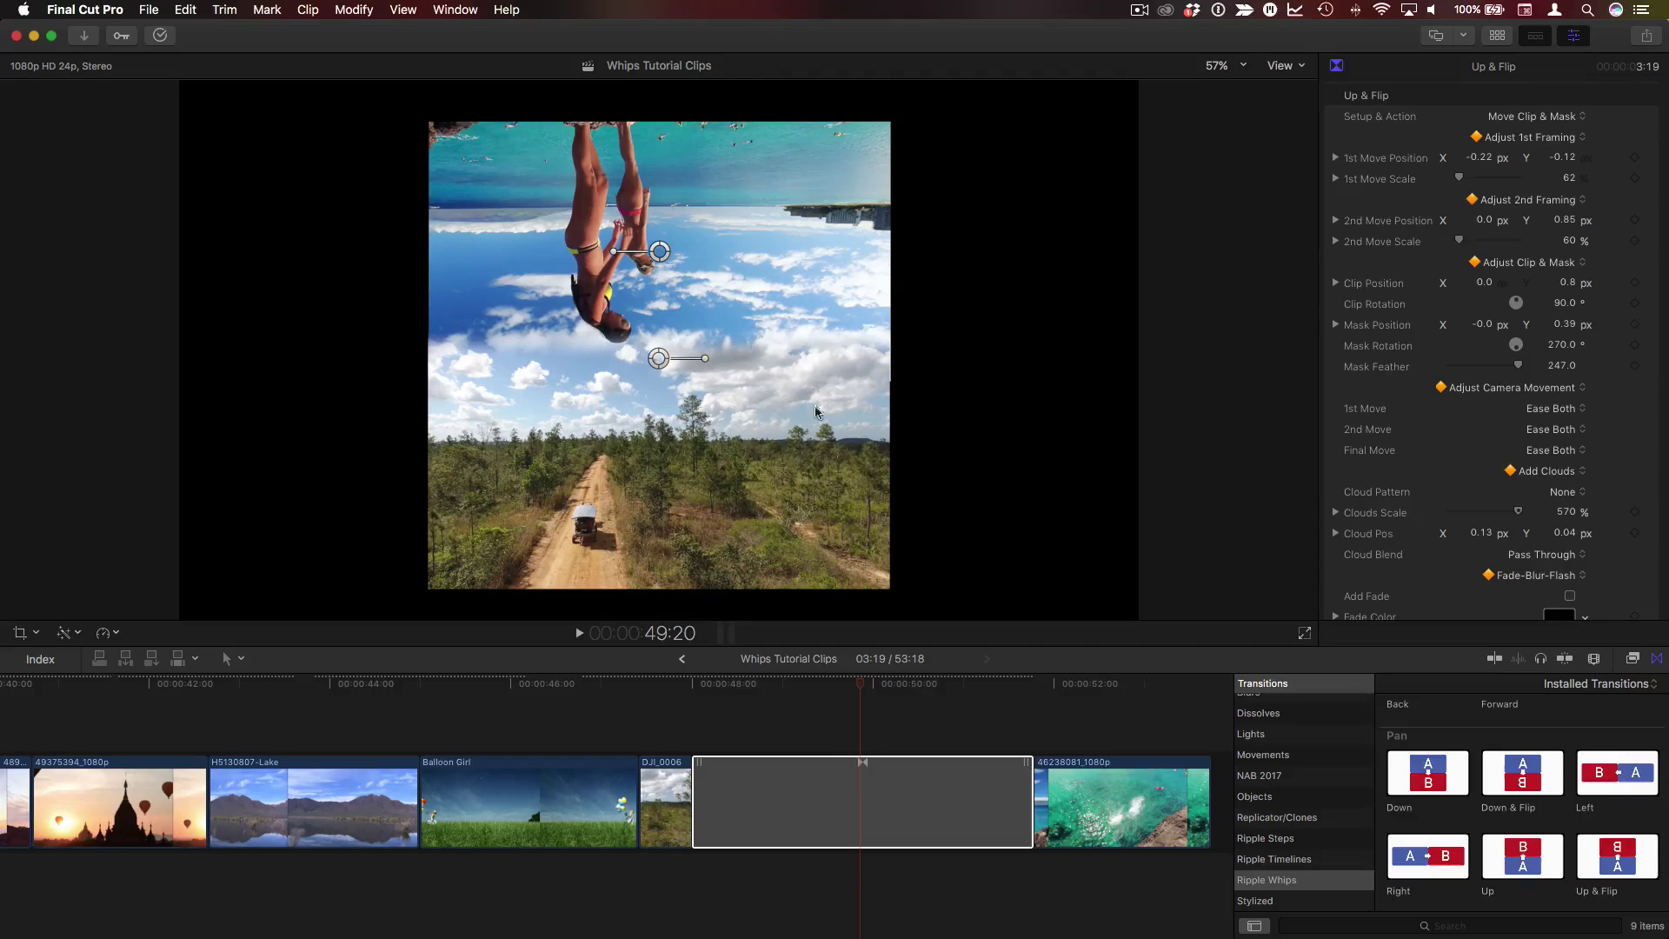
# Set the transition's Mask Feather to 377.4 and its Clip Position Y to 0.82
pyautogui.moveTo(1542, 367); pyautogui.dragTo(1561, 365)
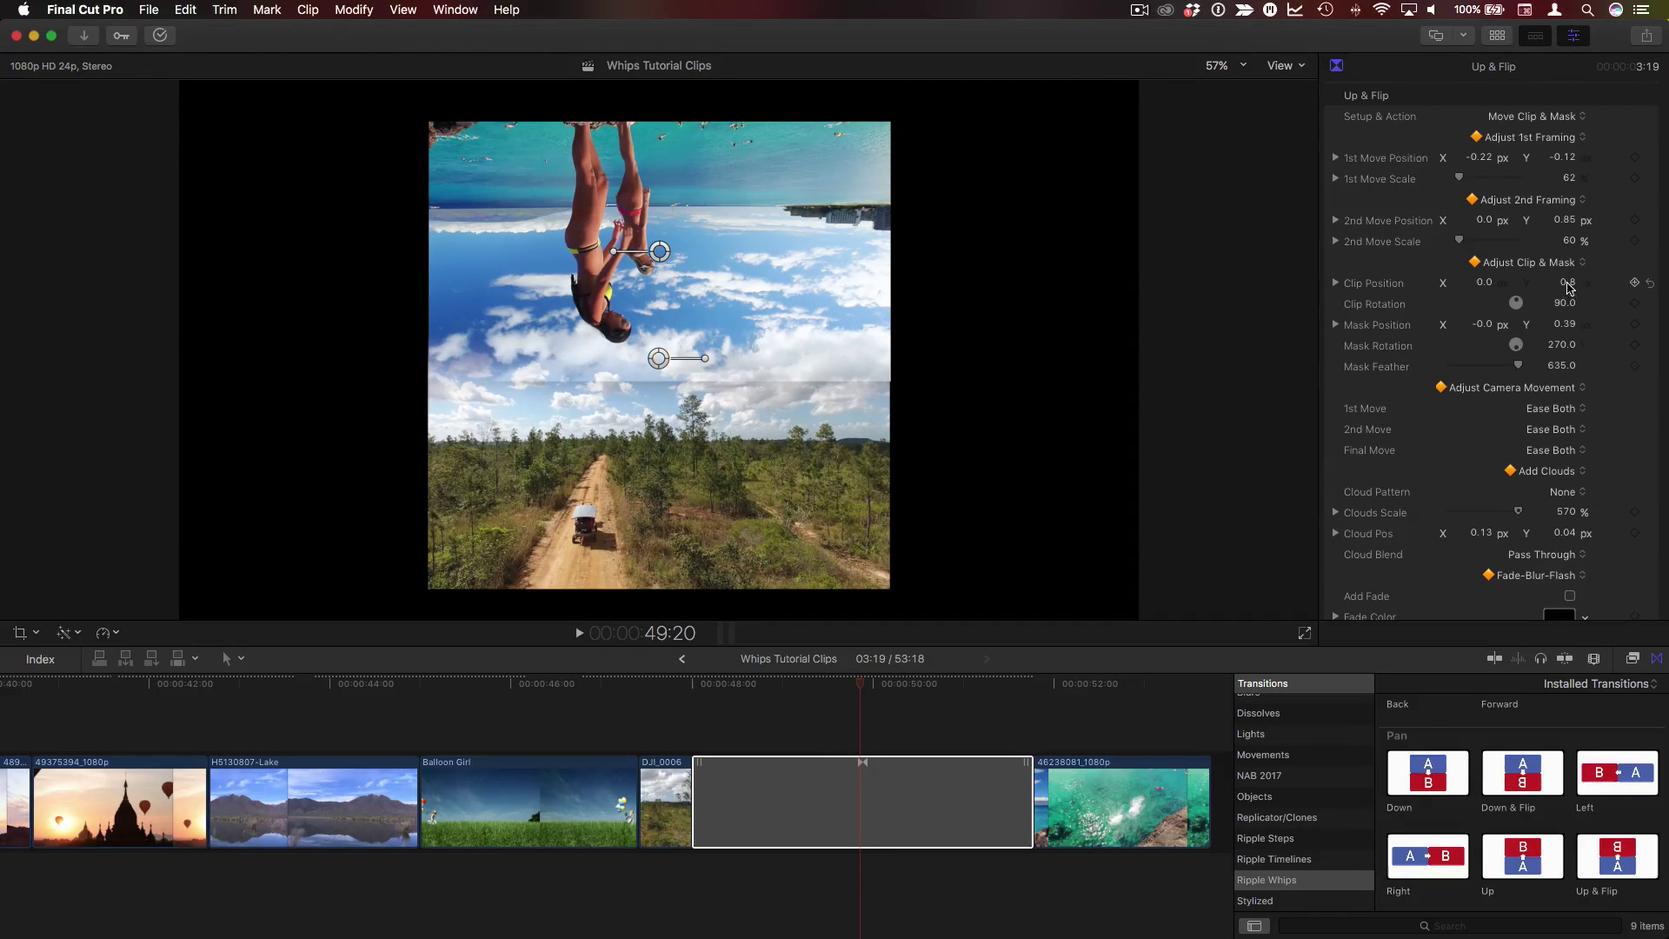
pyautogui.moveTo(1569, 287); pyautogui.dragTo(1568, 266)
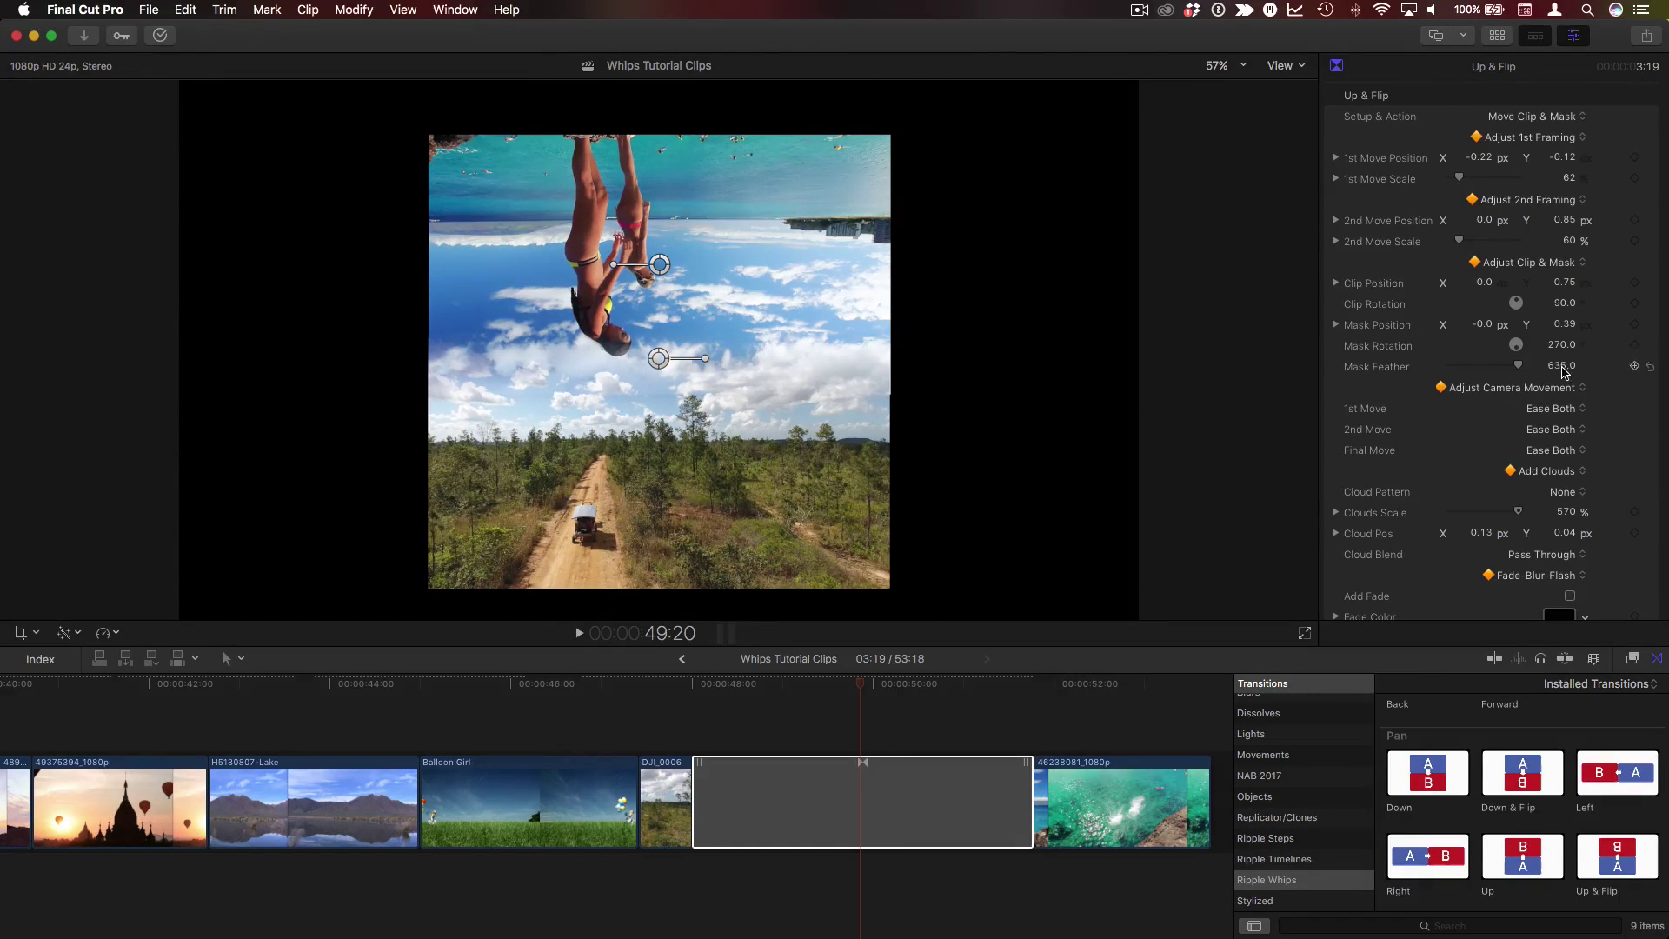
pyautogui.moveTo(1562, 369); pyautogui.dragTo(1563, 369)
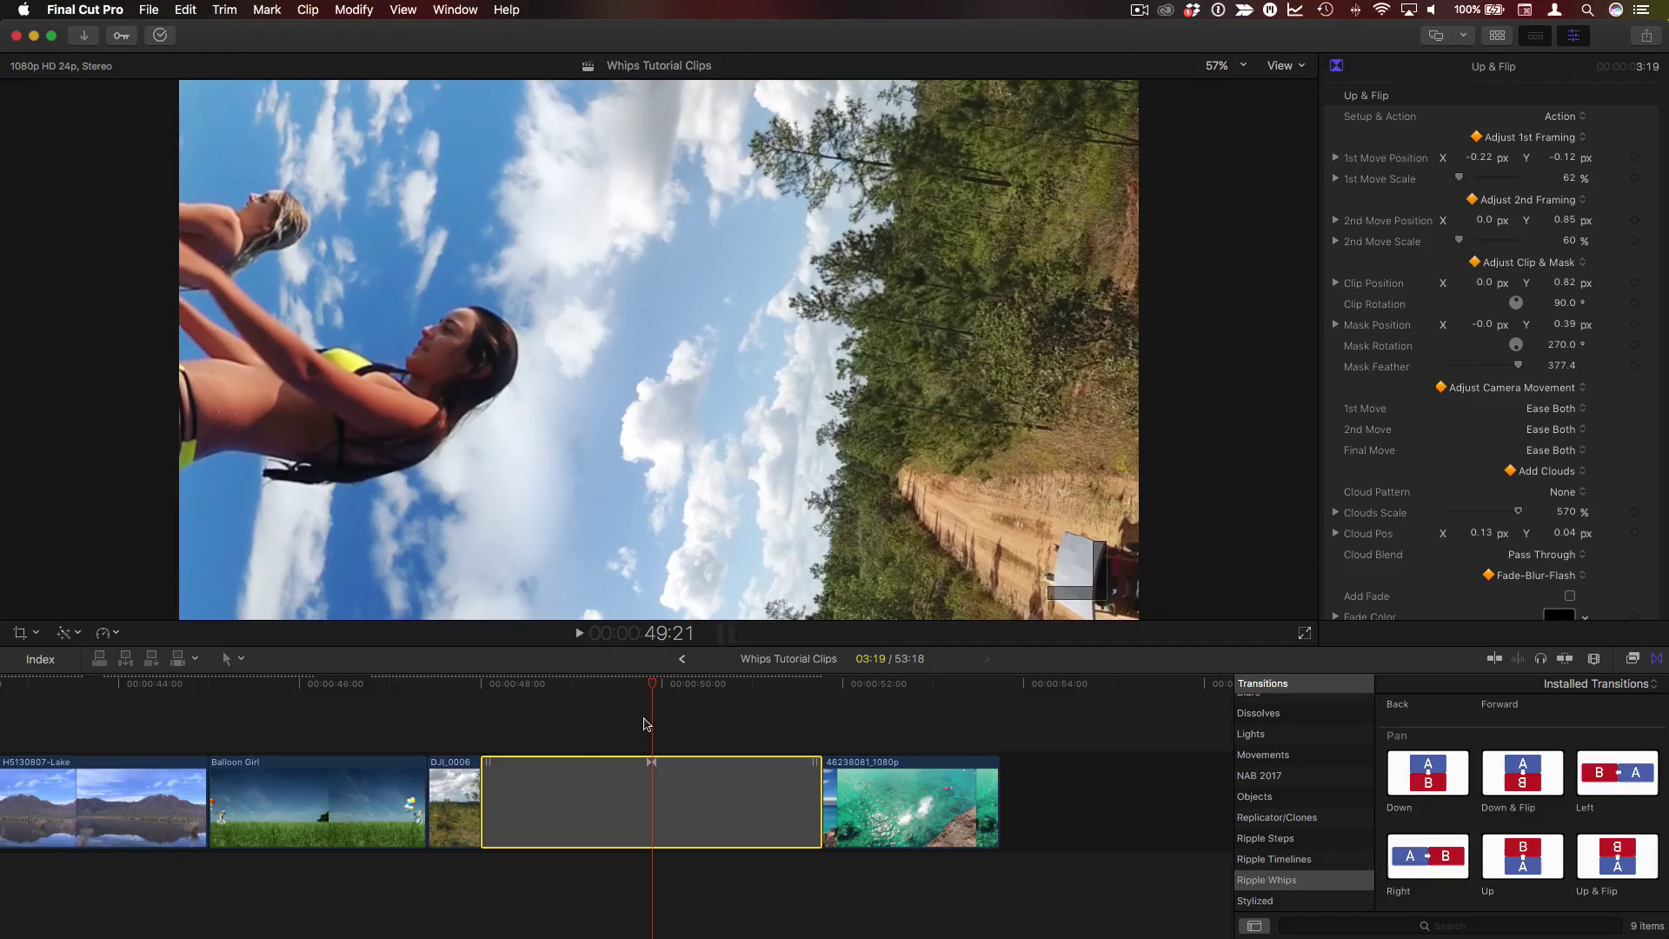
# With the playhead mid-transition at 49:17, darken the DJI_0006 clip's exposure to -20% shadows and -7% midtones on the Color Board
pyautogui.click(644, 719)
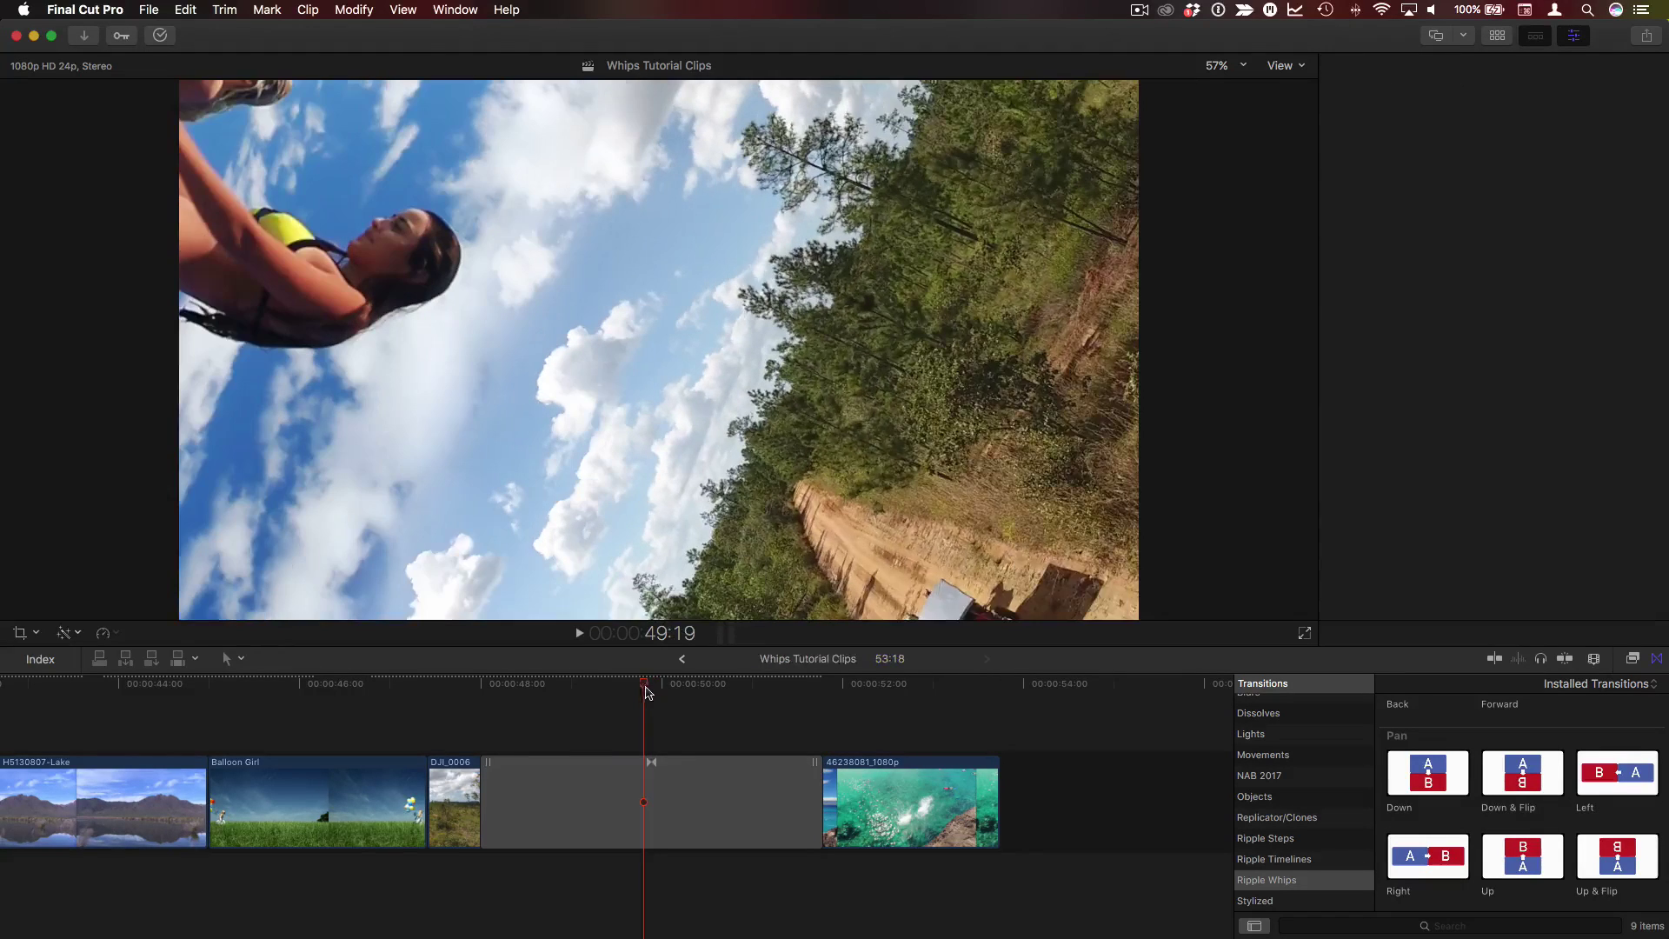
pyautogui.press('Left')
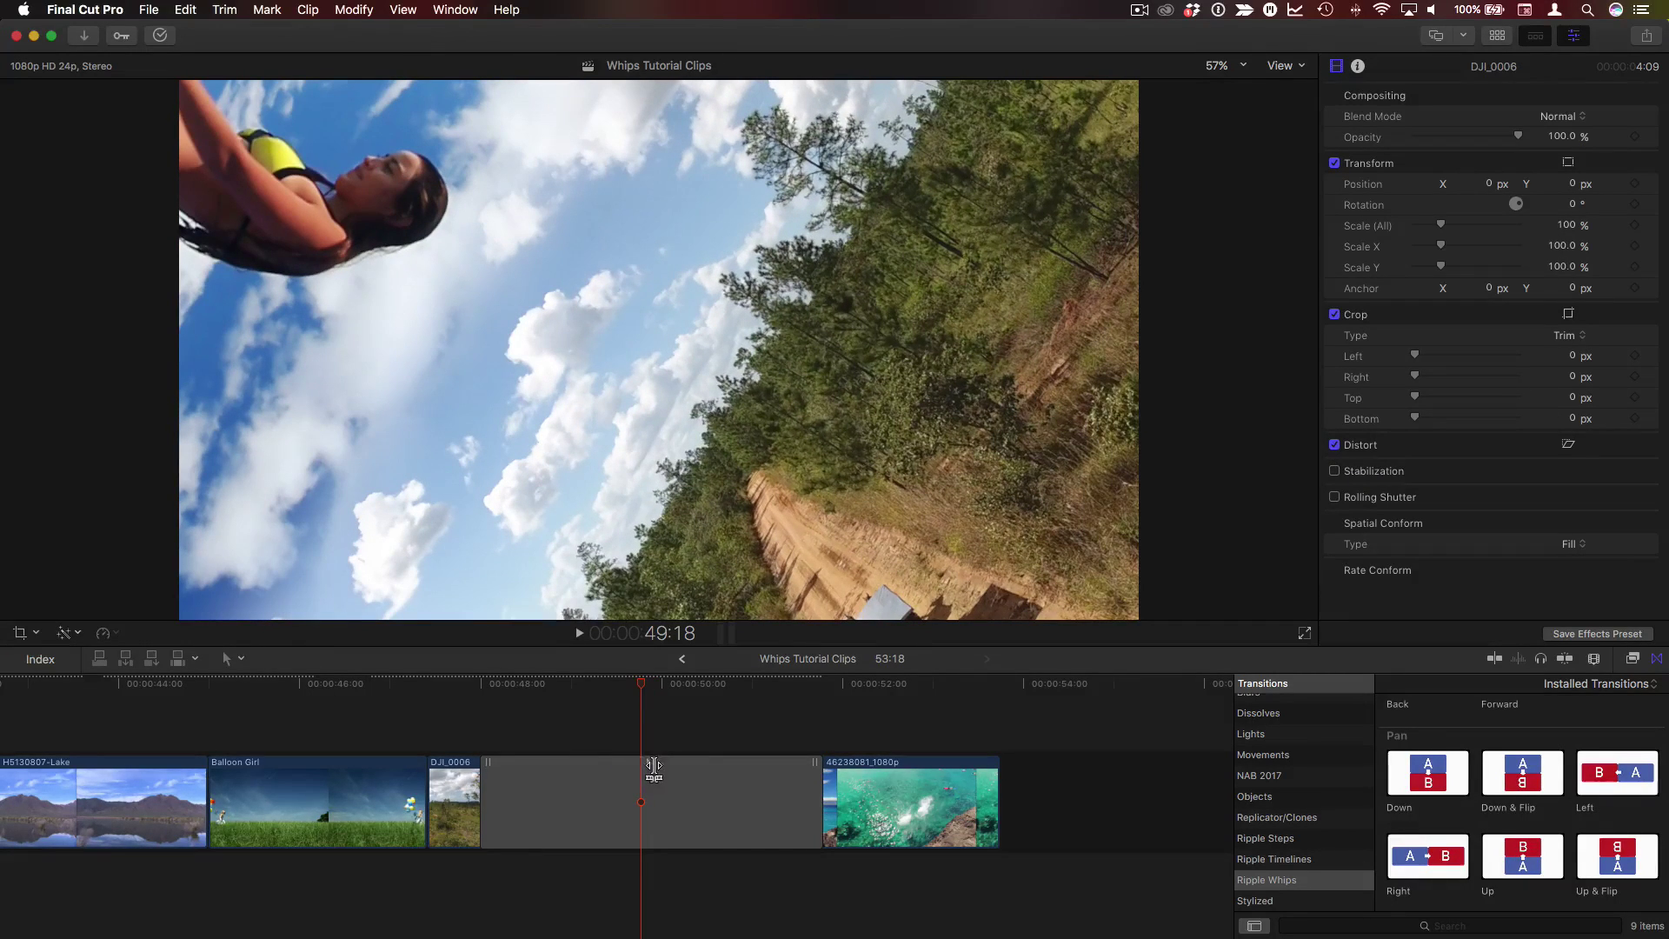
pyautogui.moveTo(638, 689); pyautogui.dragTo(636, 688)
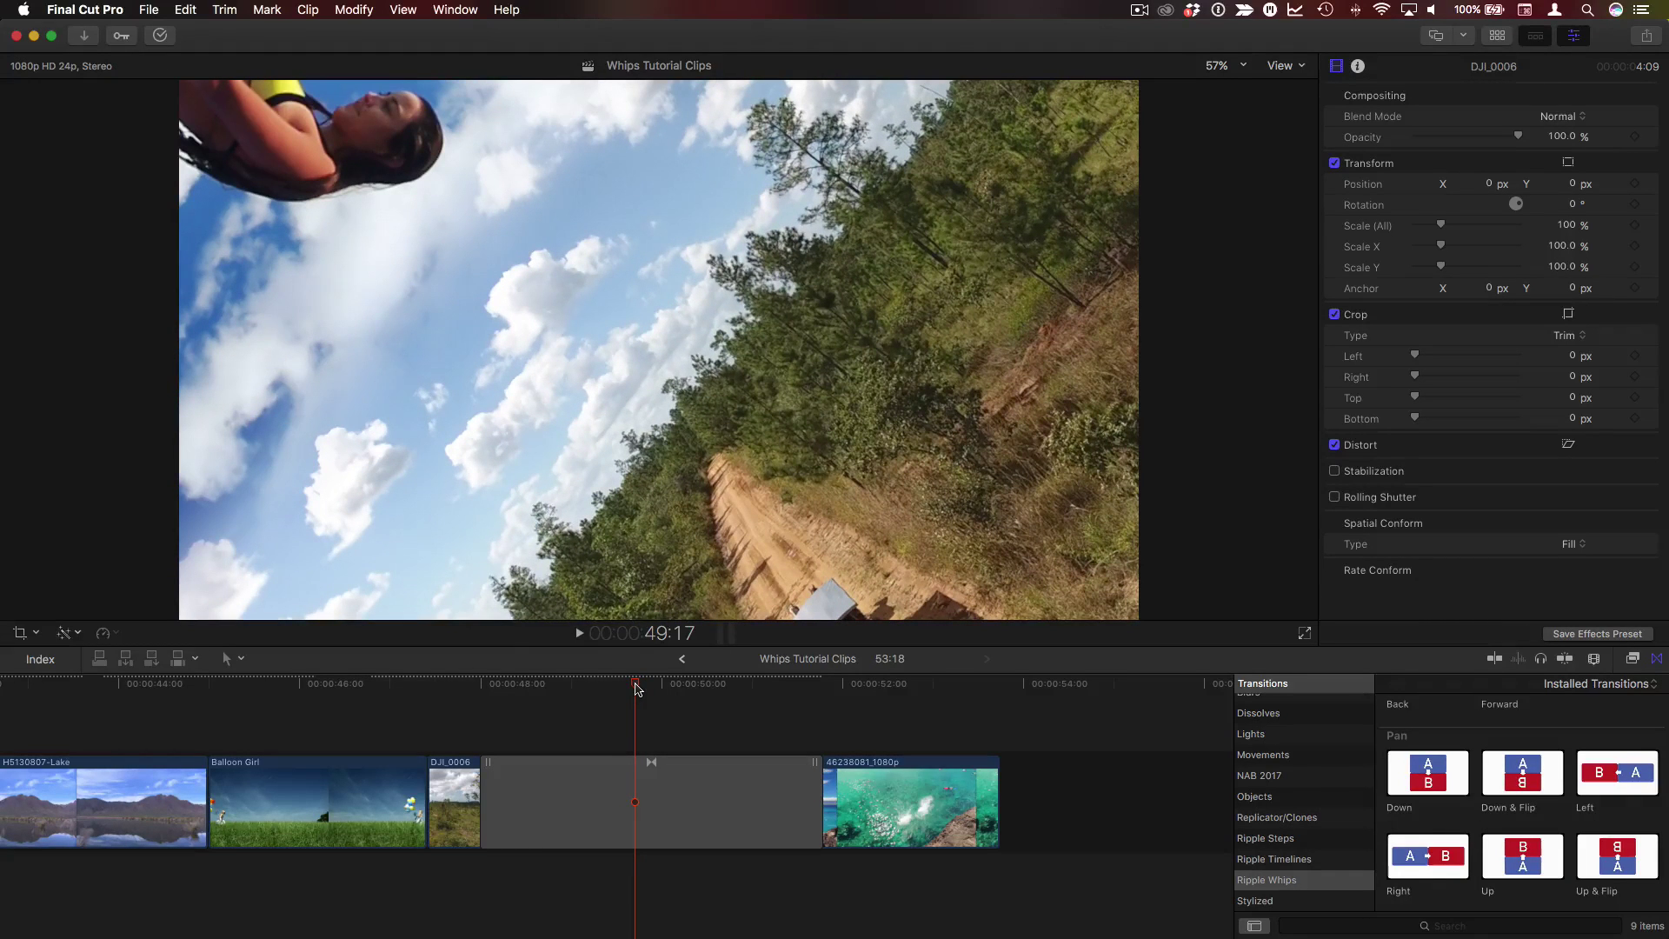
pyautogui.press('super+6')
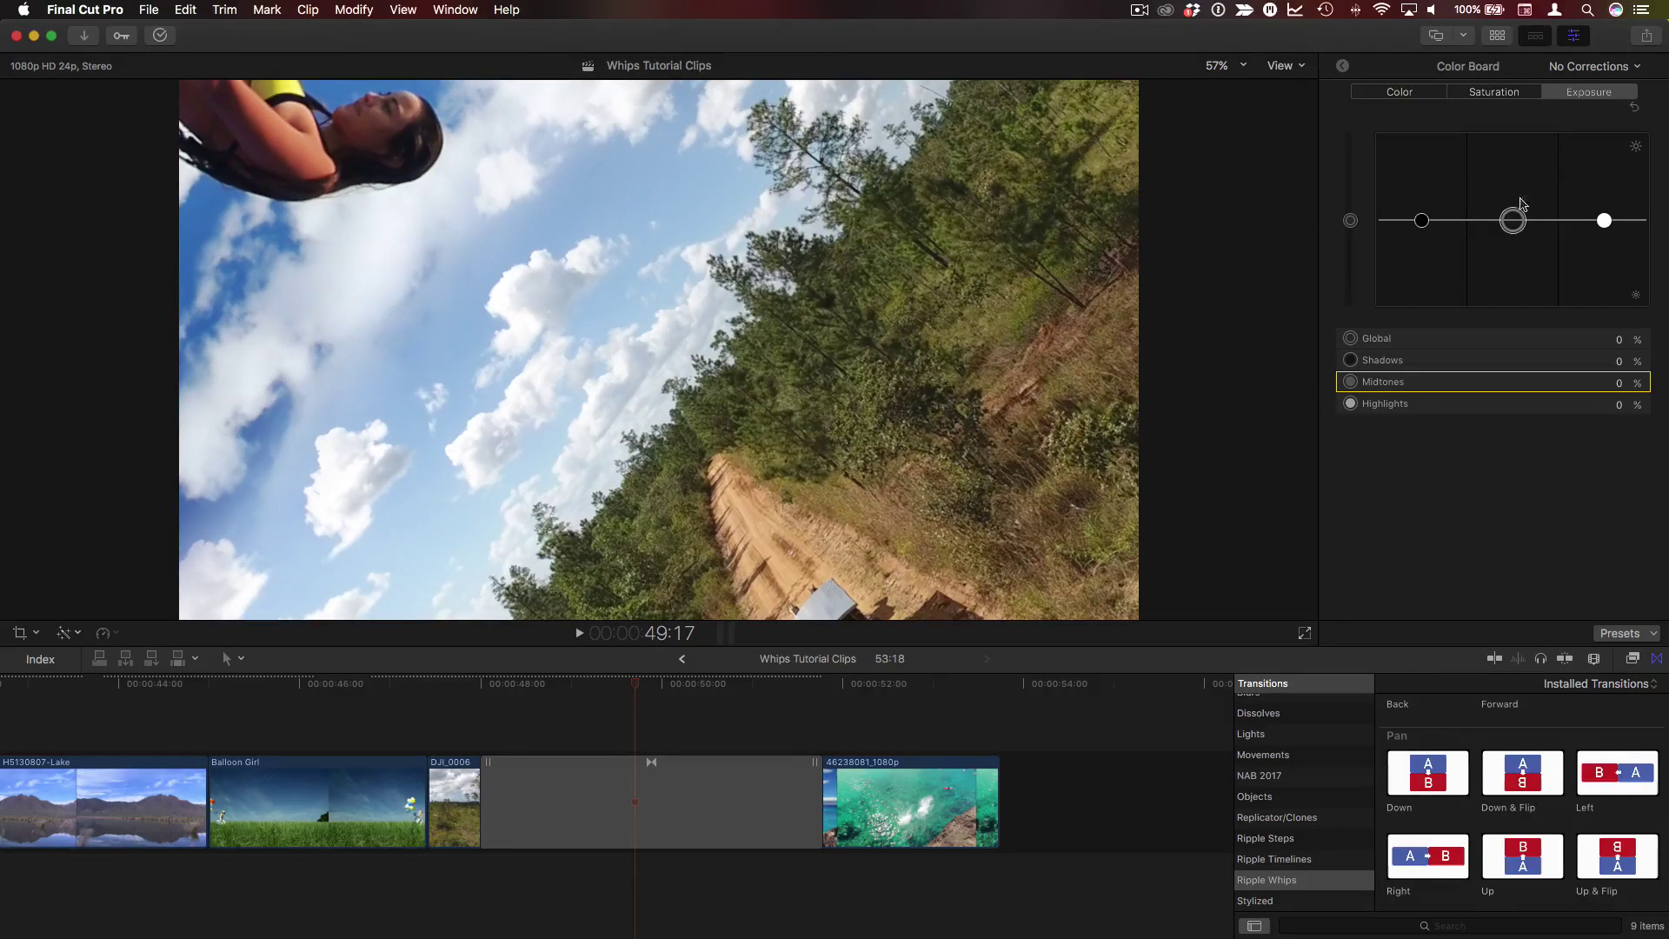
pyautogui.click(1425, 223)
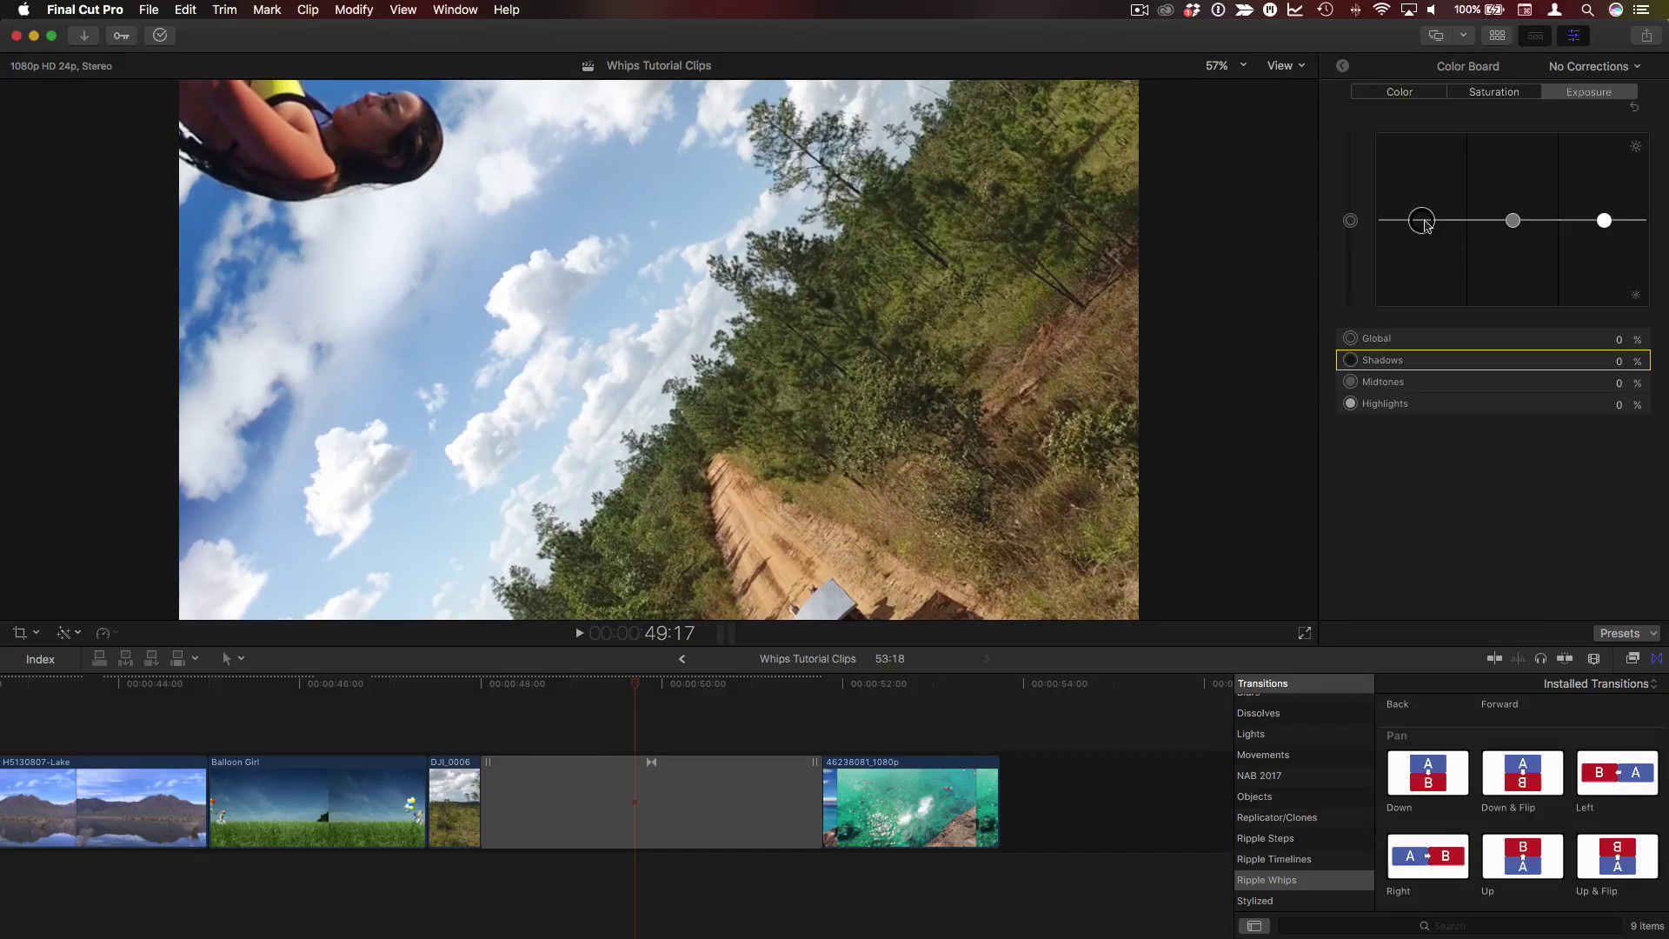
pyautogui.moveTo(1424, 222); pyautogui.dragTo(1513, 228)
pyautogui.click(1513, 221)
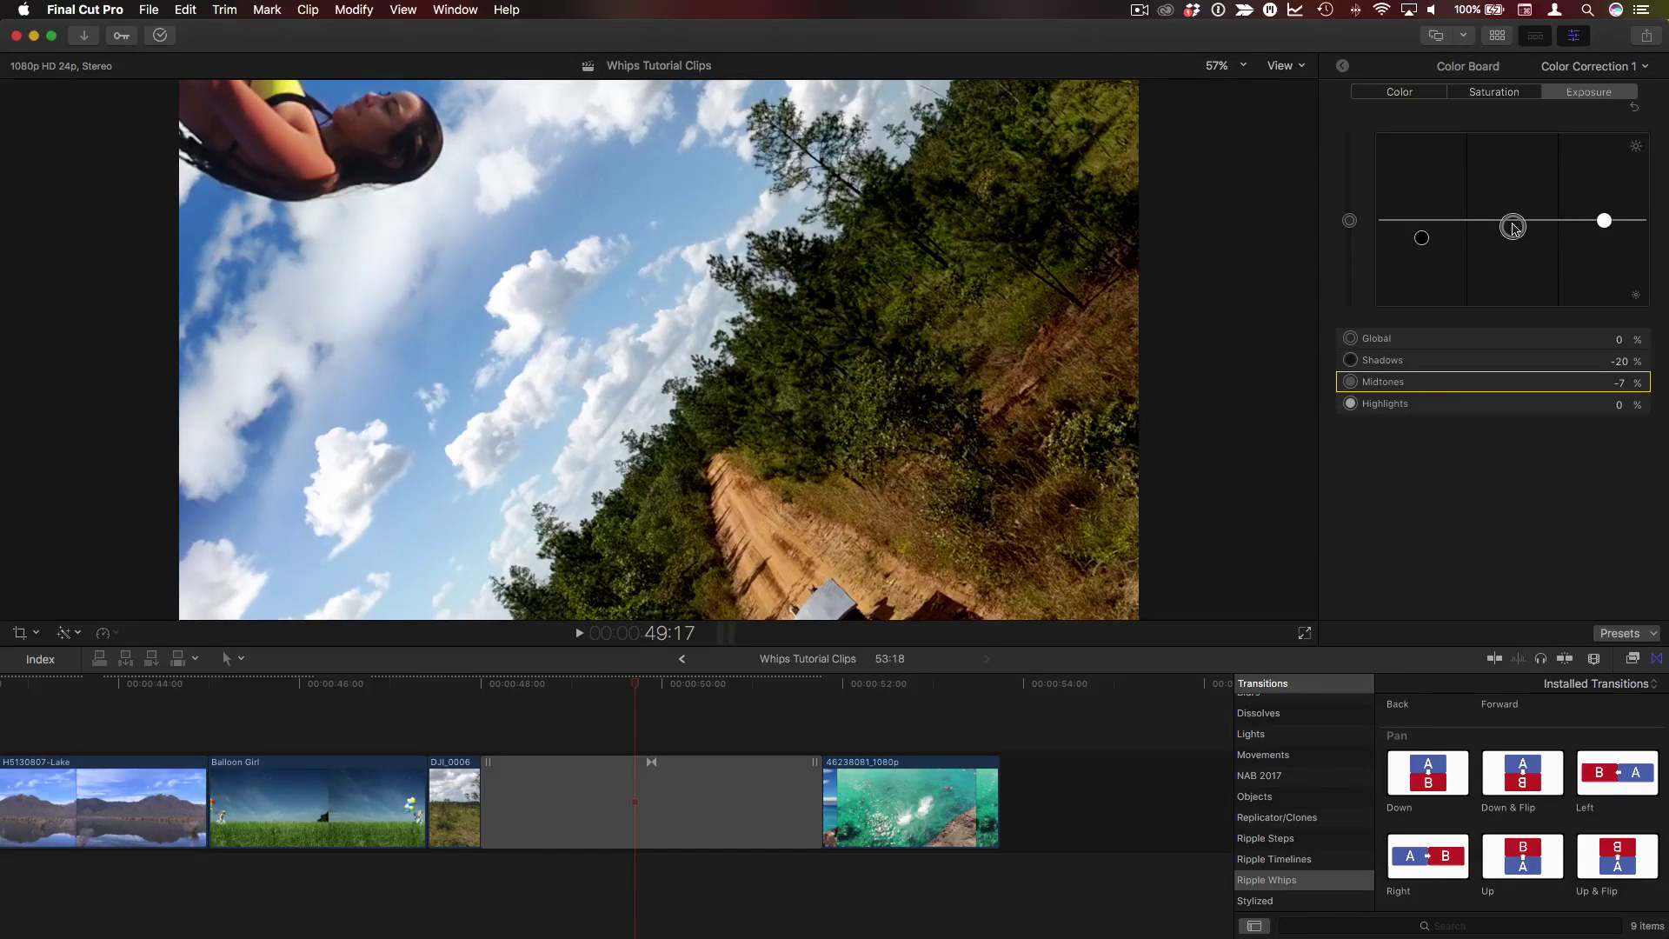
# Raise the DJI_0006 clip's midtone saturation to 43%, and the incoming clip's midtone exposure to 9% with the playhead at 50:01
pyautogui.click(1496, 93)
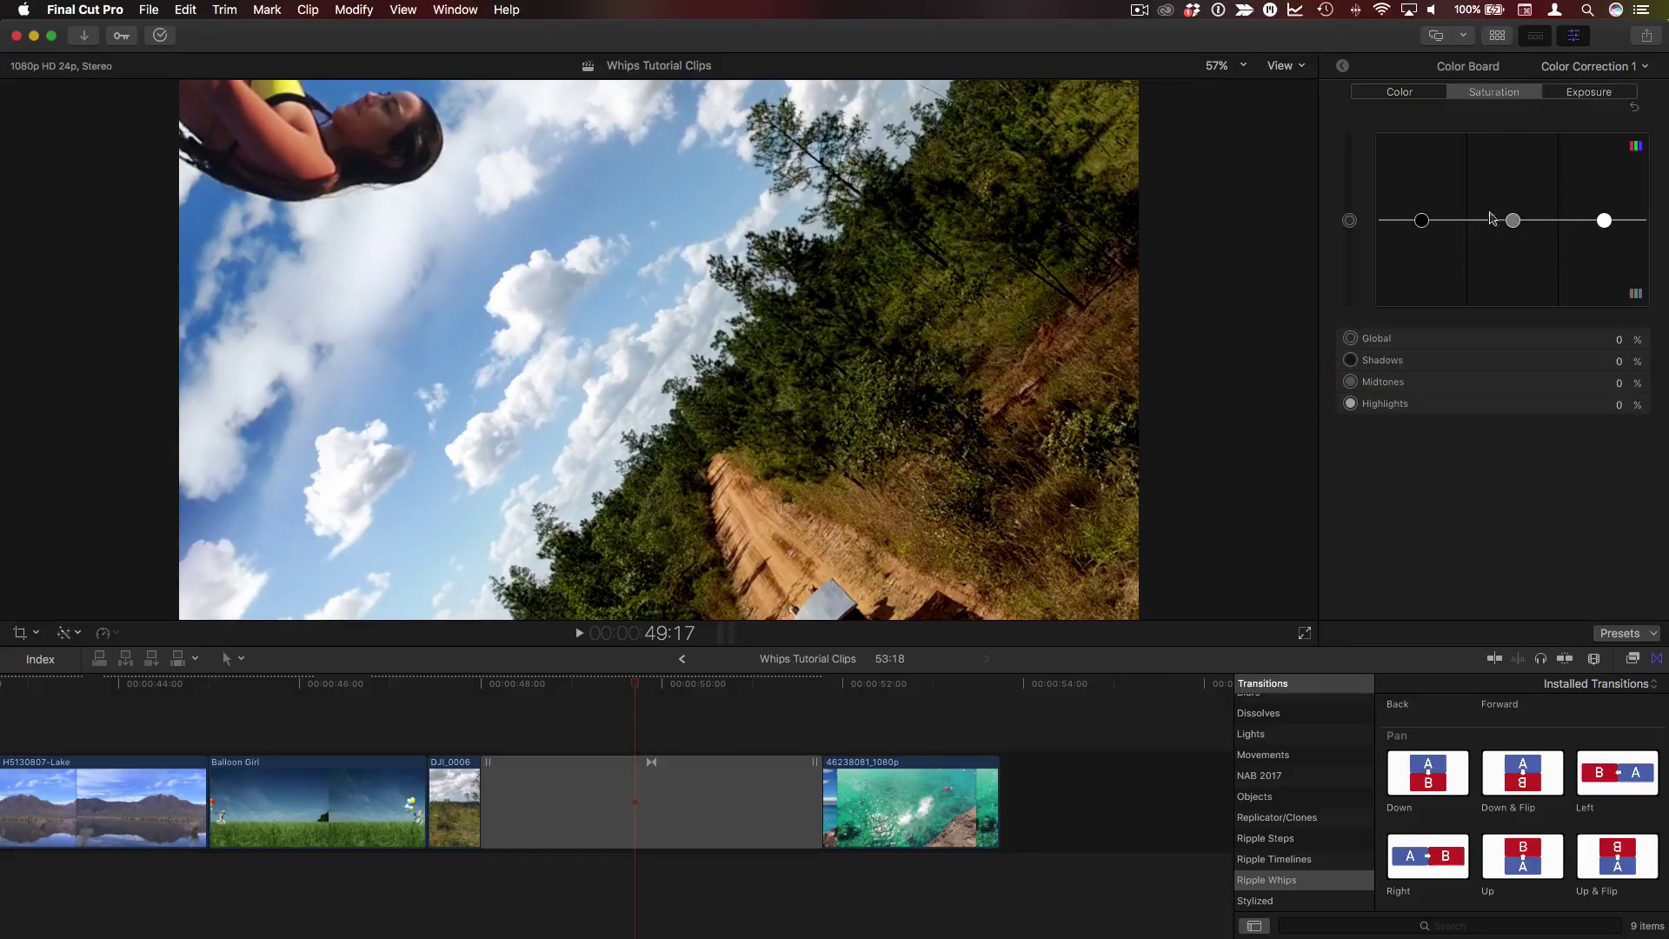
pyautogui.moveTo(1515, 224); pyautogui.dragTo(1514, 187)
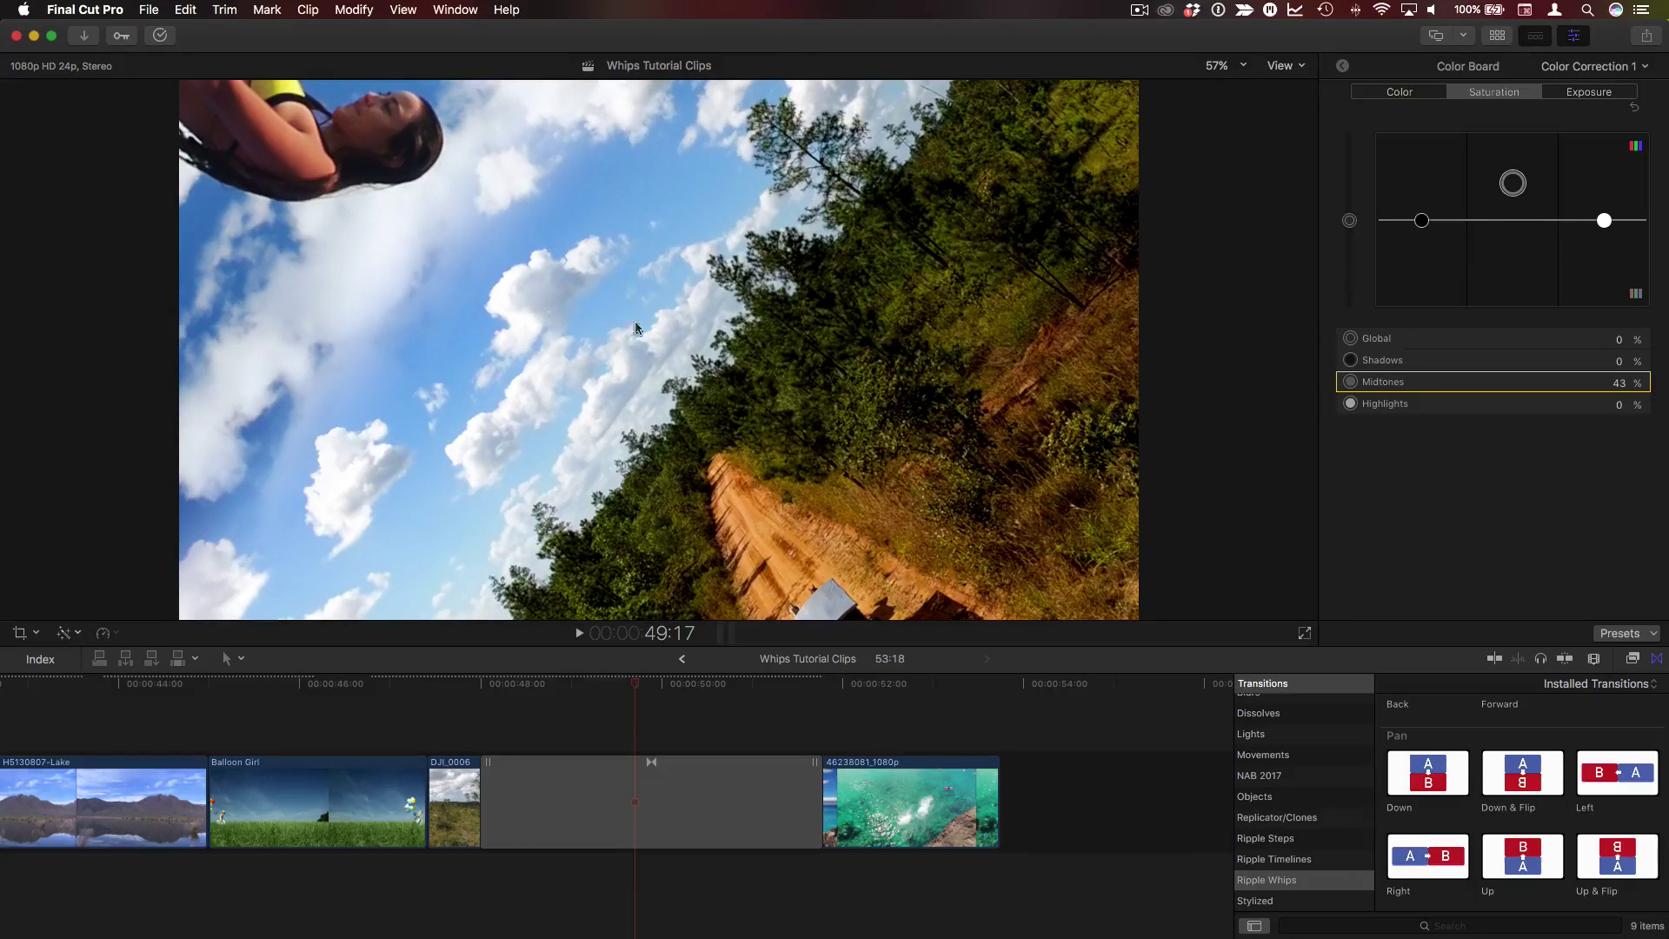
pyautogui.moveTo(635, 690); pyautogui.dragTo(667, 689)
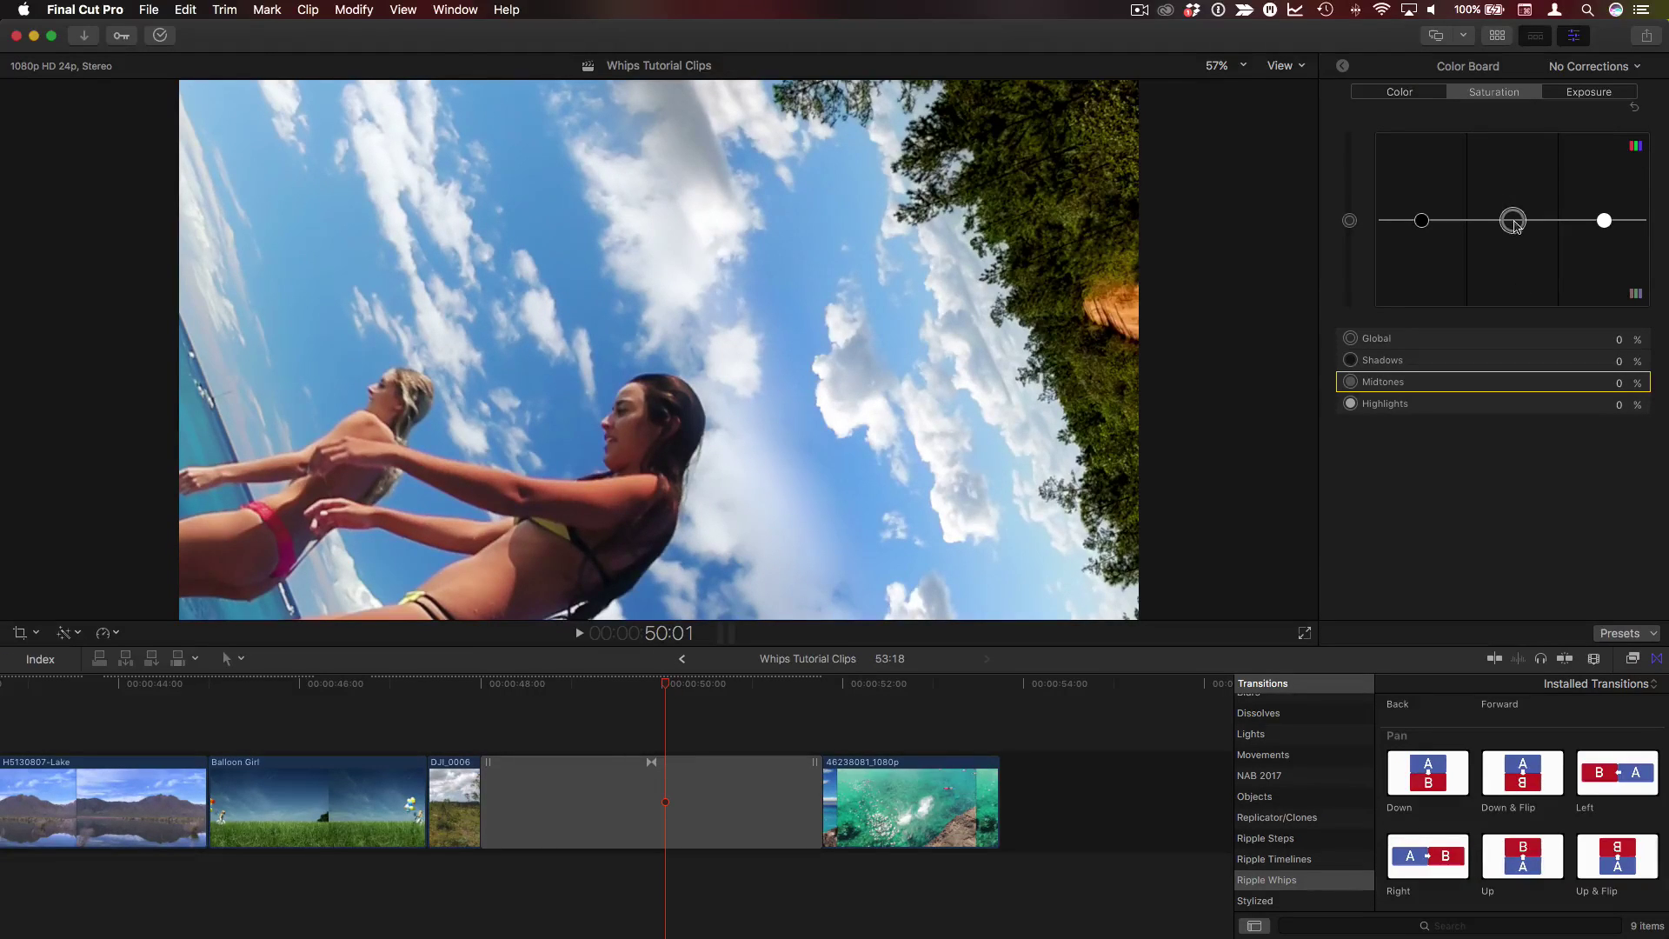
pyautogui.moveTo(1513, 221)
pyautogui.mouseDown()
pyautogui.moveTo(1514, 252)
pyautogui.moveTo(1513, 215)
pyautogui.mouseUp()
pyautogui.click(1587, 92)
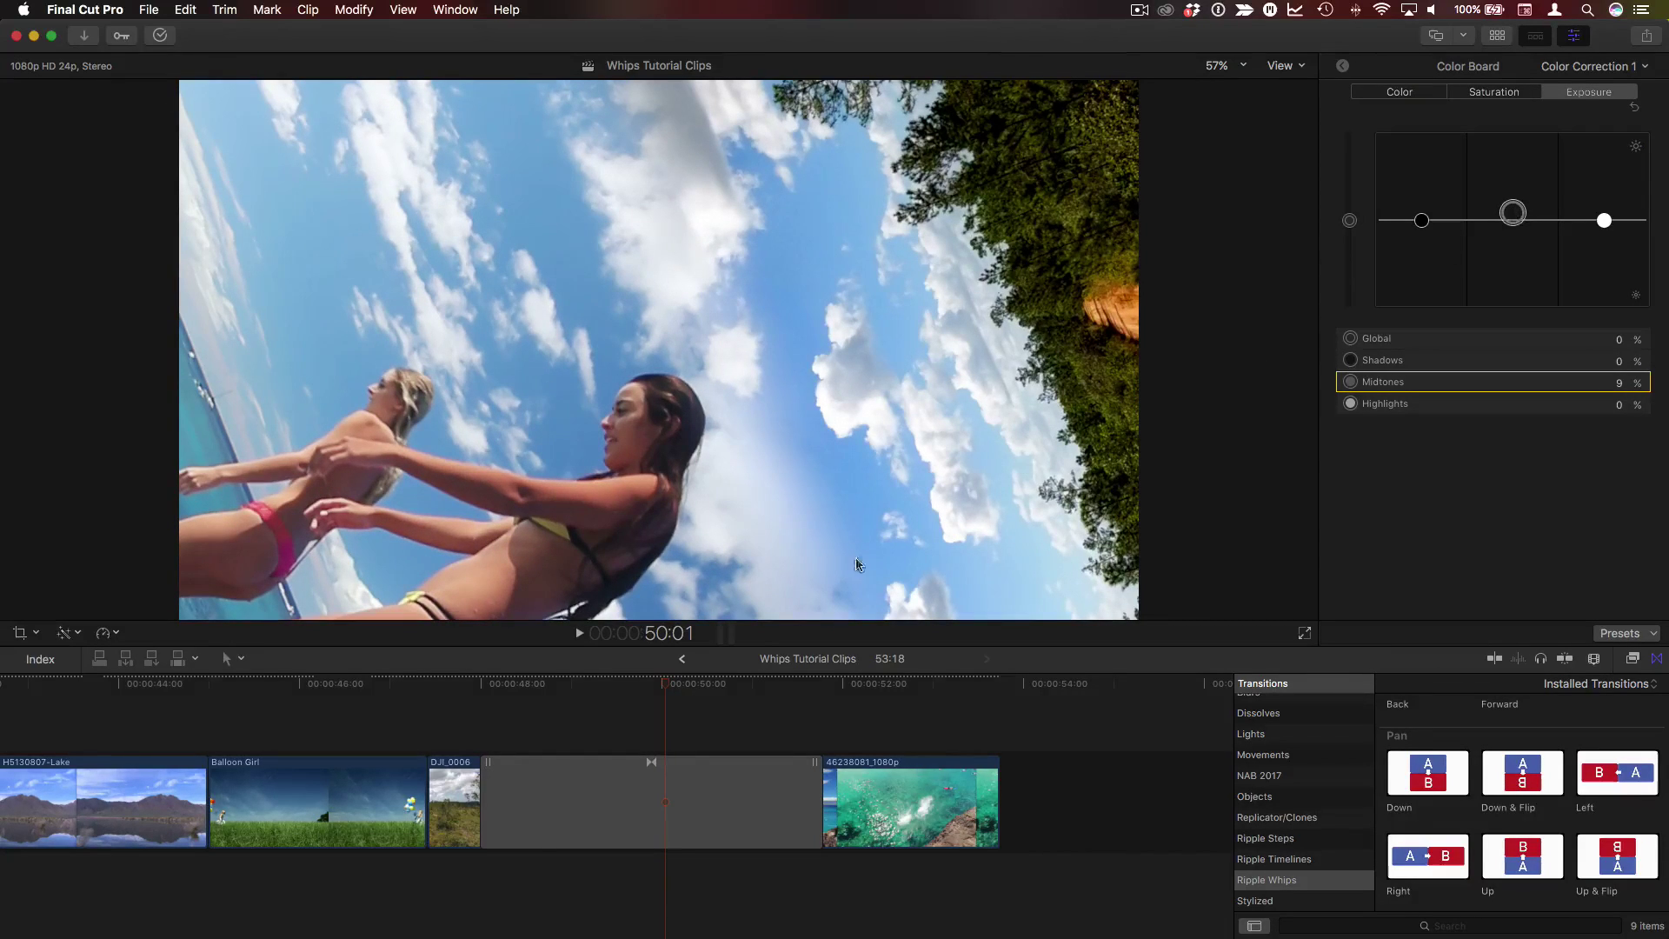
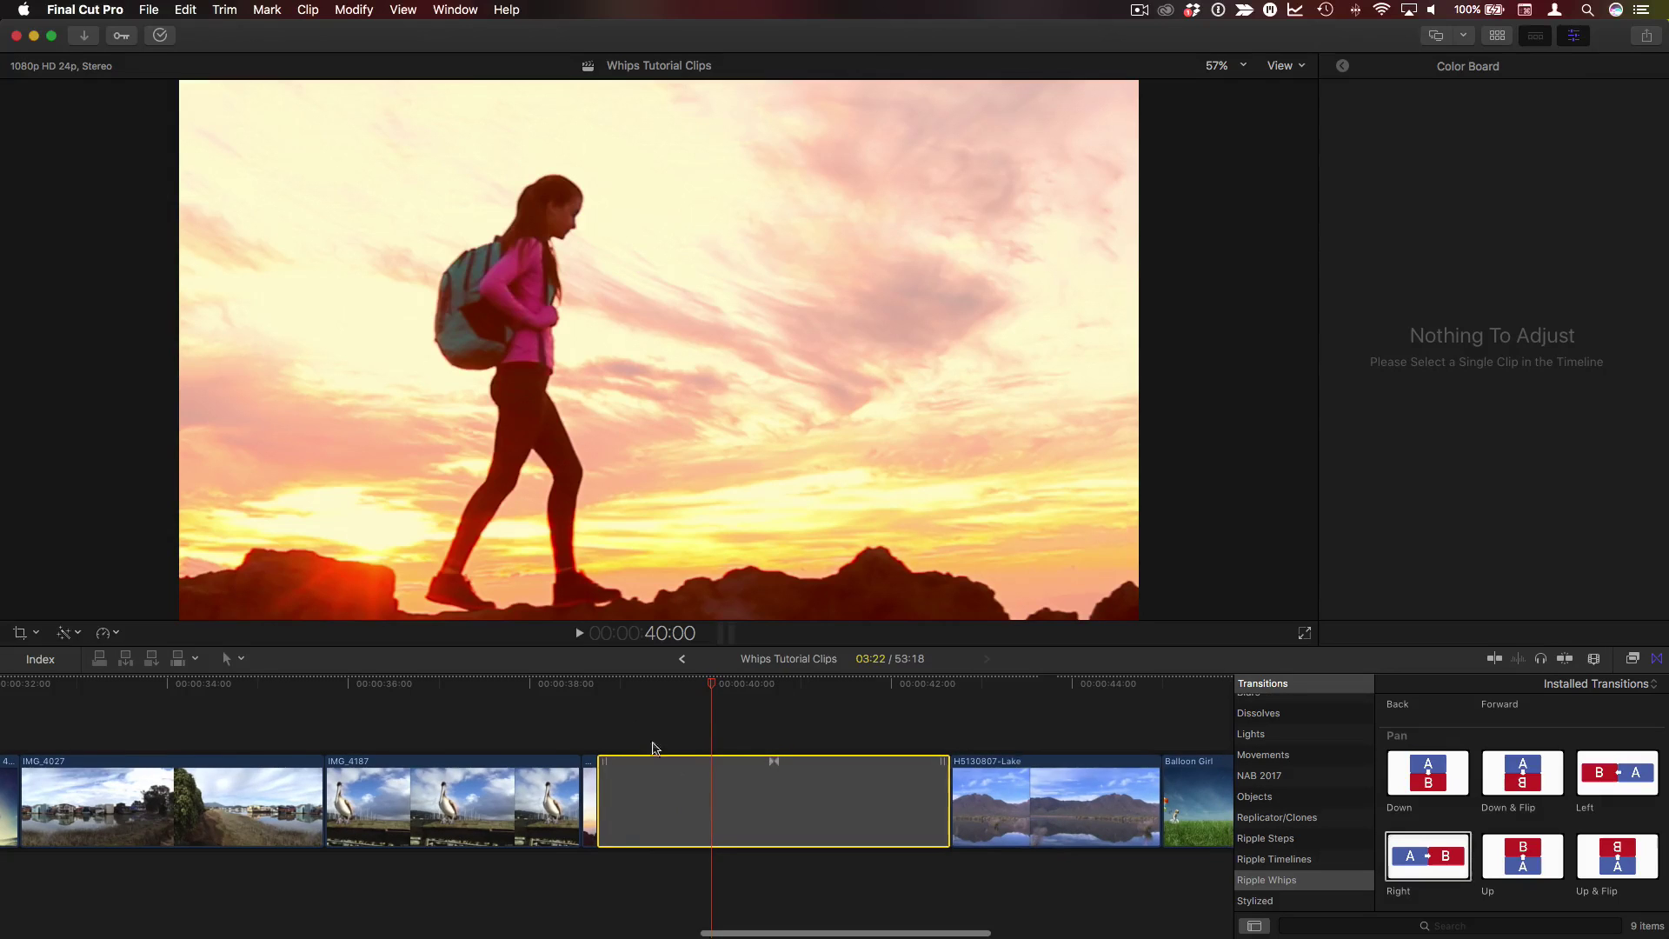
# Park the playhead at 40:16 in the Right transition and set its Mask Feather to 469 and Clip Position X to 1.5
pyautogui.click(604, 686)
pyautogui.press('space')
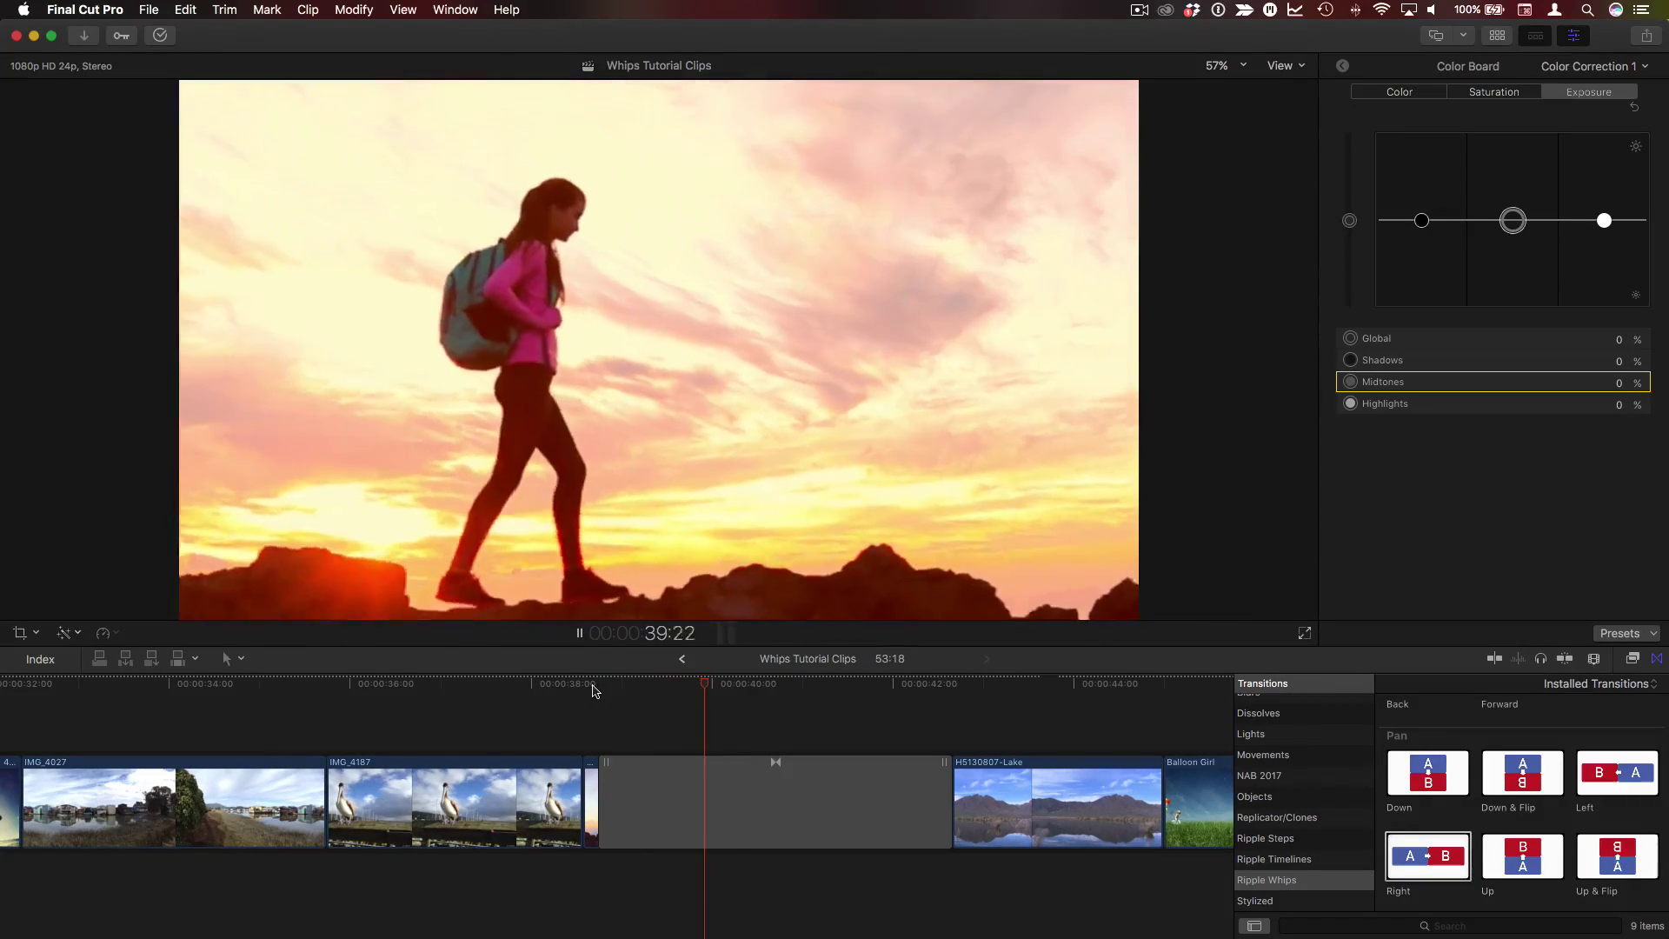
pyautogui.click(775, 687)
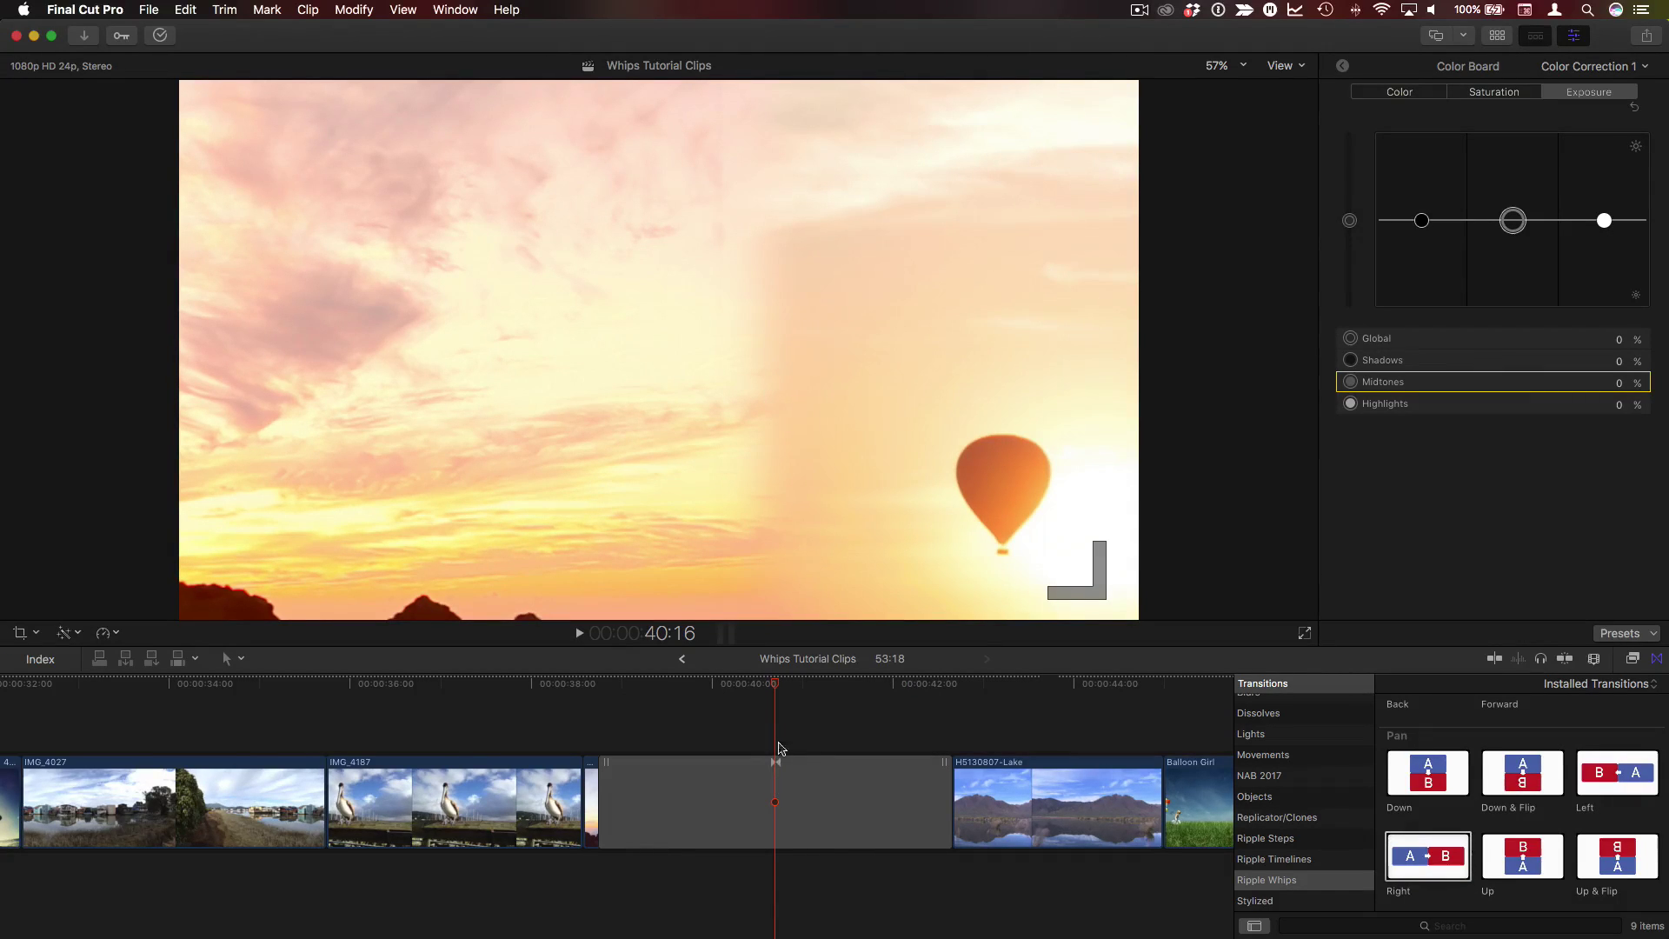
pyautogui.click(780, 793)
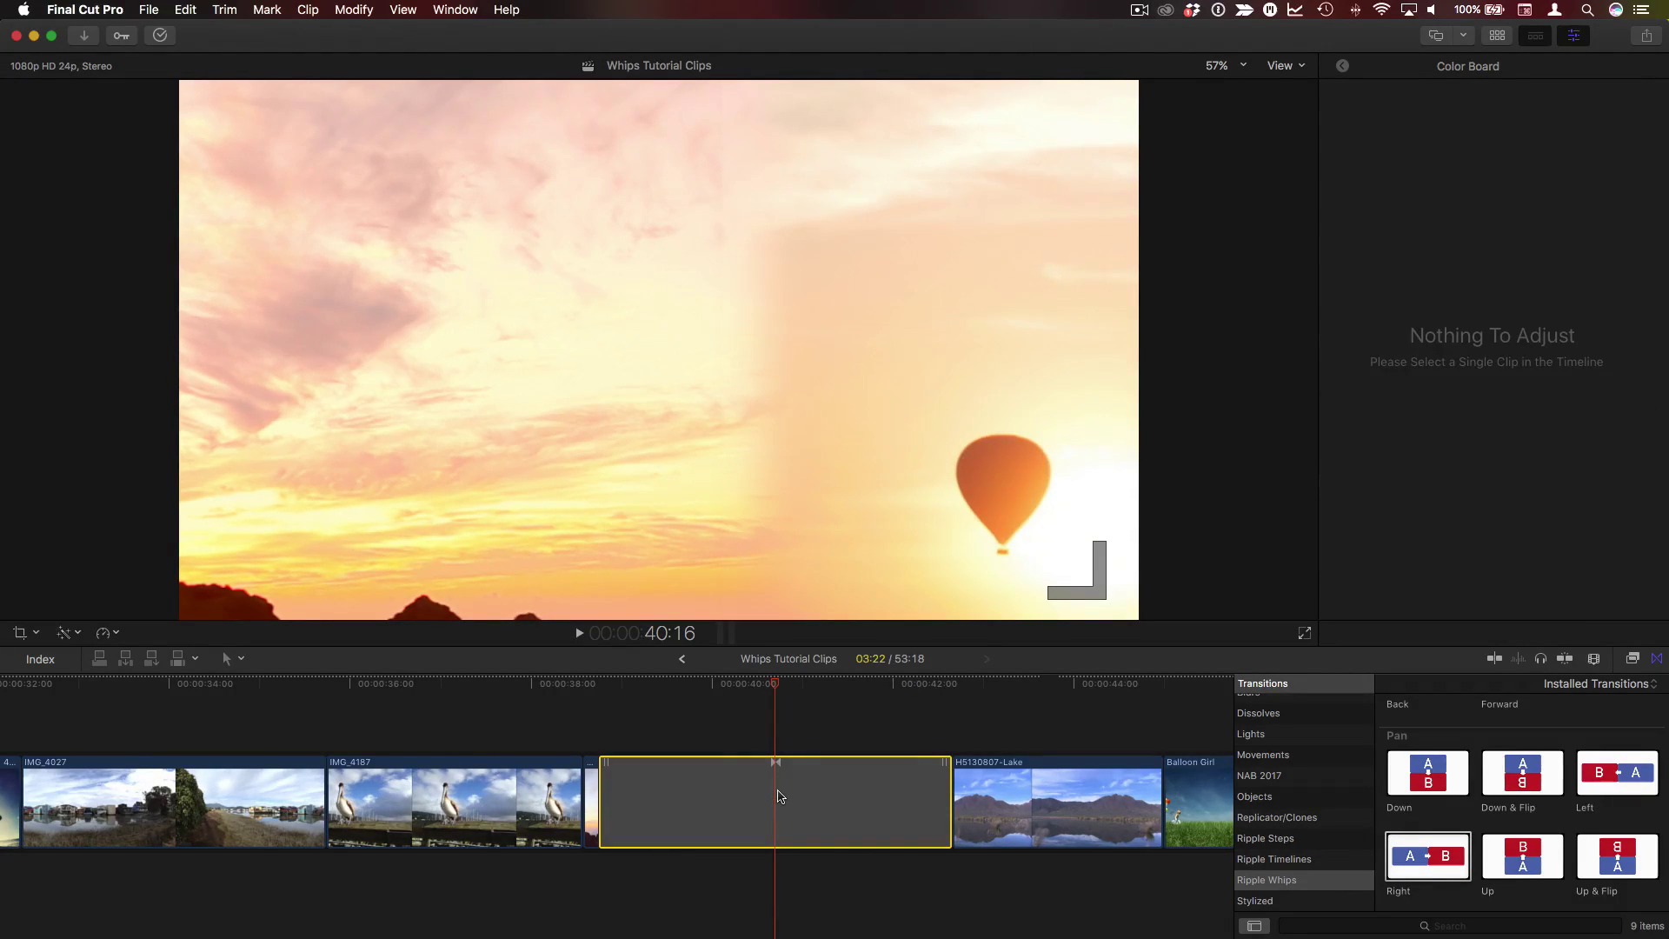
pyautogui.click(1343, 67)
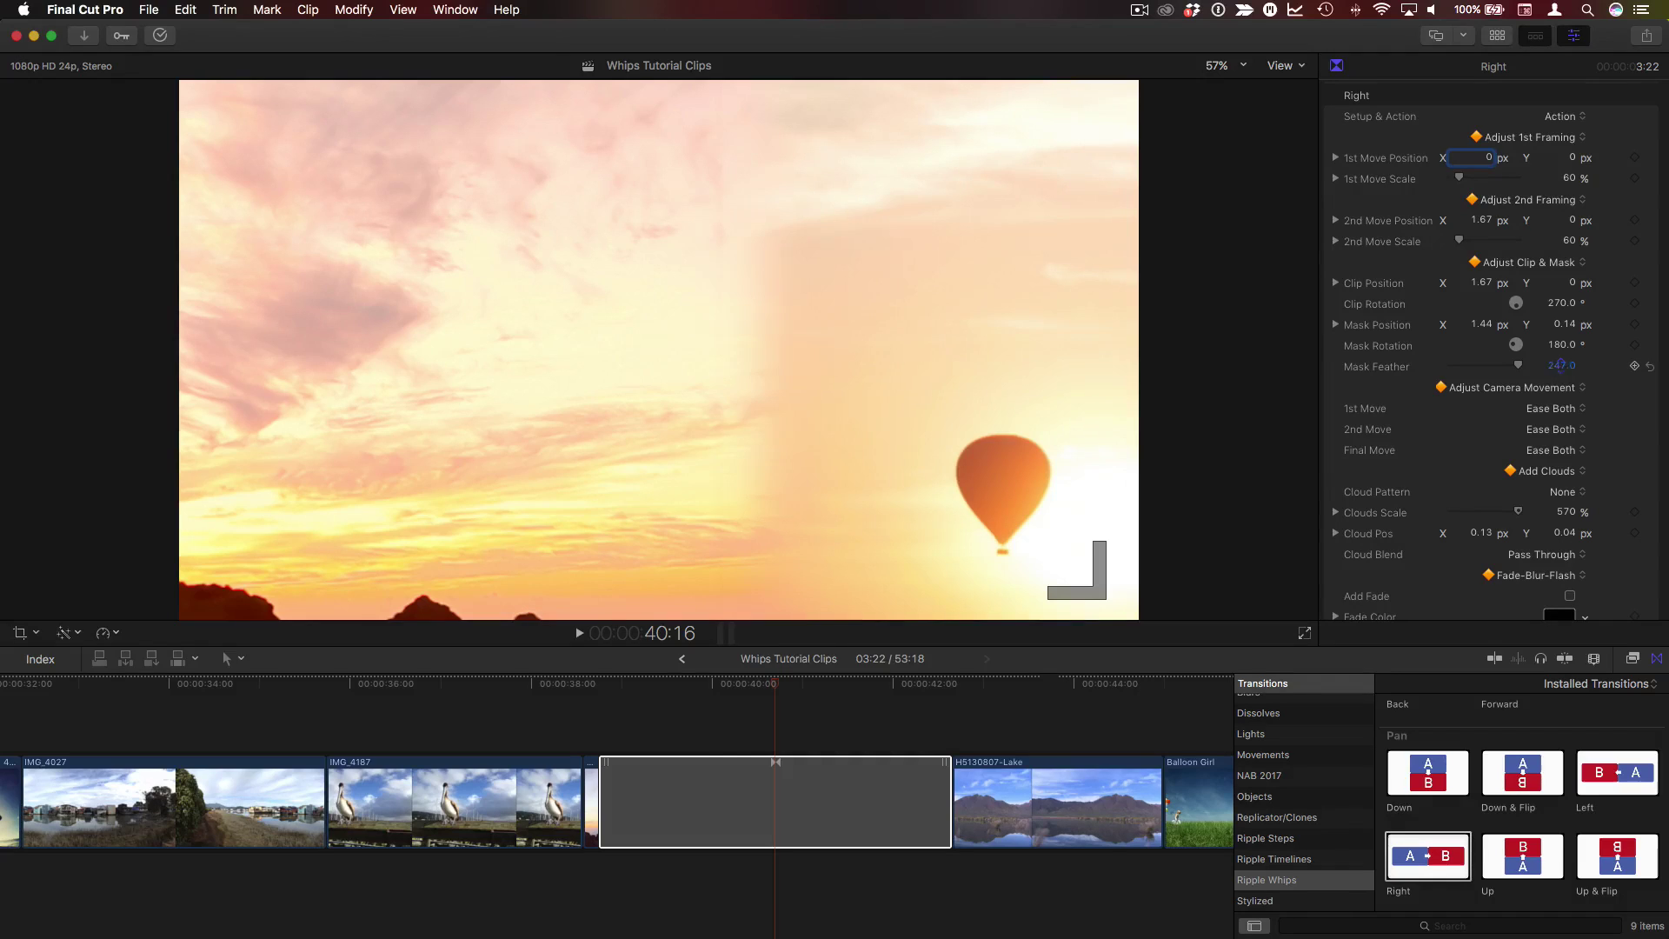
pyautogui.moveTo(1561, 365); pyautogui.dragTo(1560, 366)
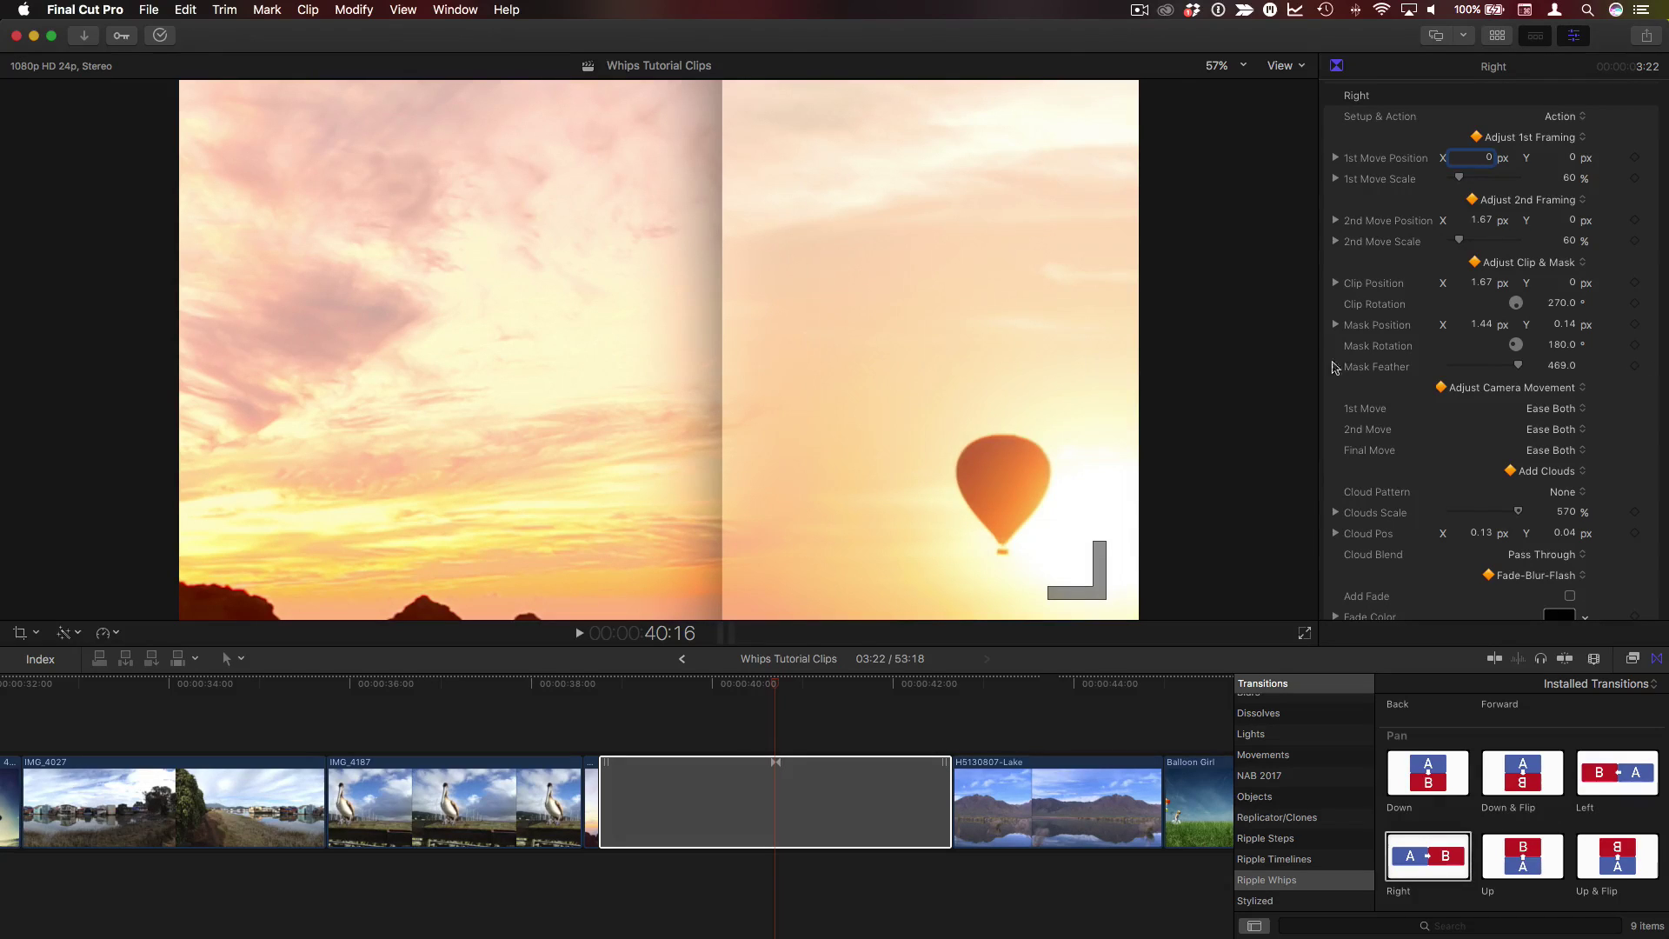
pyautogui.moveTo(1574, 287); pyautogui.dragTo(1477, 283)
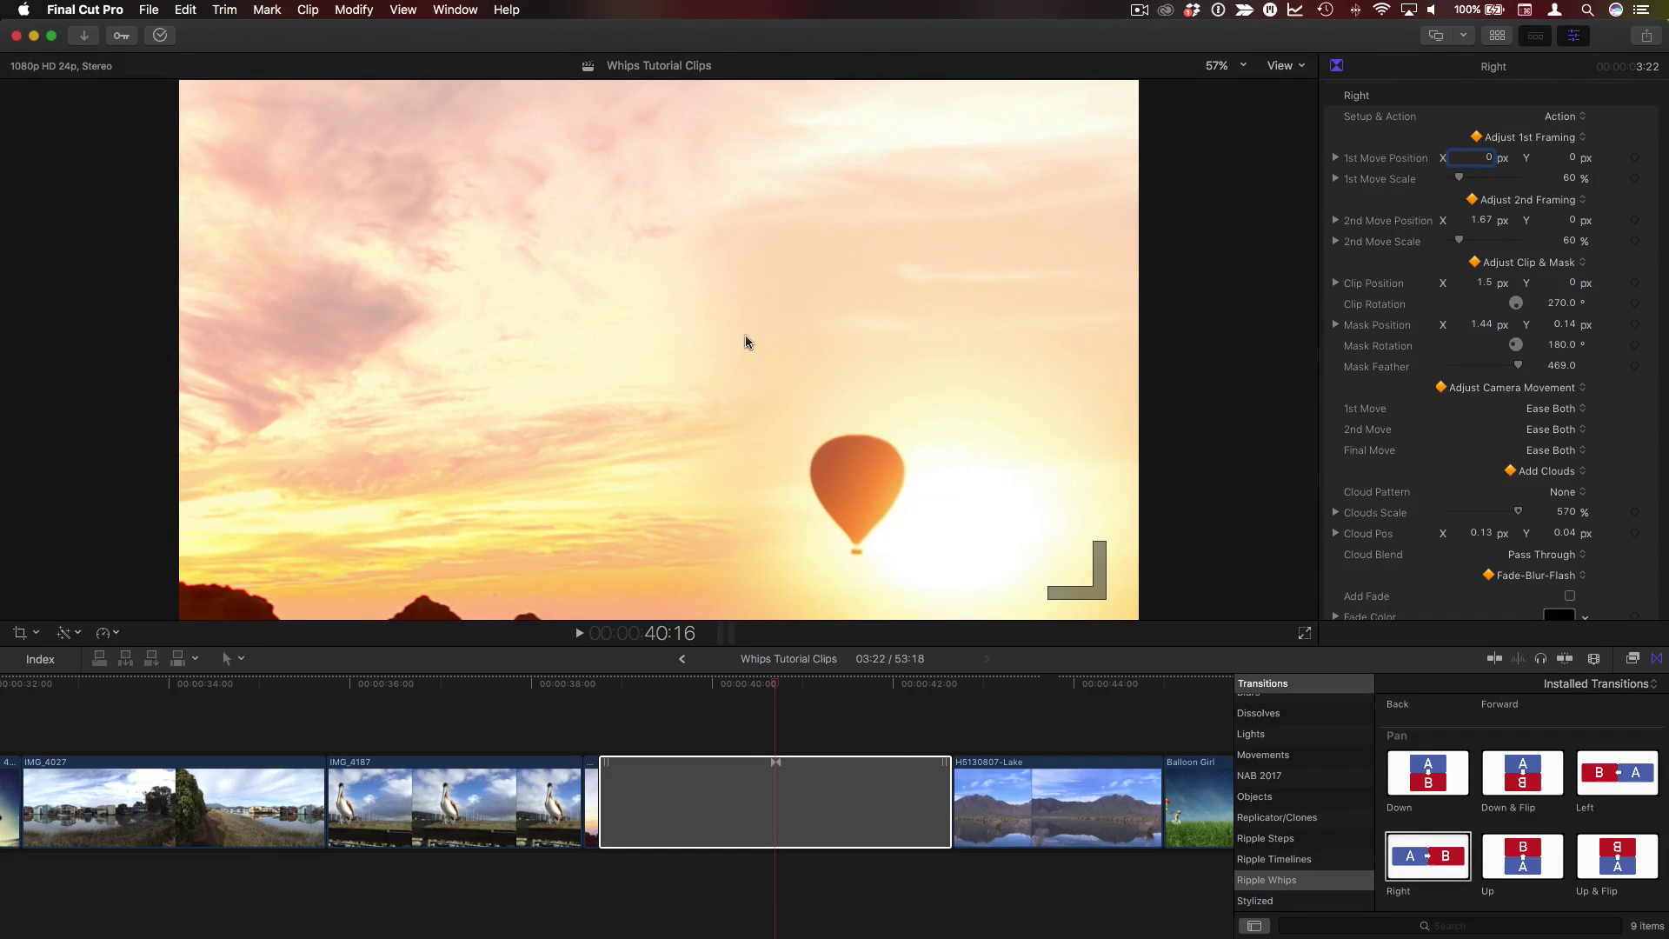
# Set the Right transition to Adjust Framing and refine its Mask Feather to 532 and Clip Position X to 1.48
pyautogui.click(1559, 116)
pyautogui.click(1558, 133)
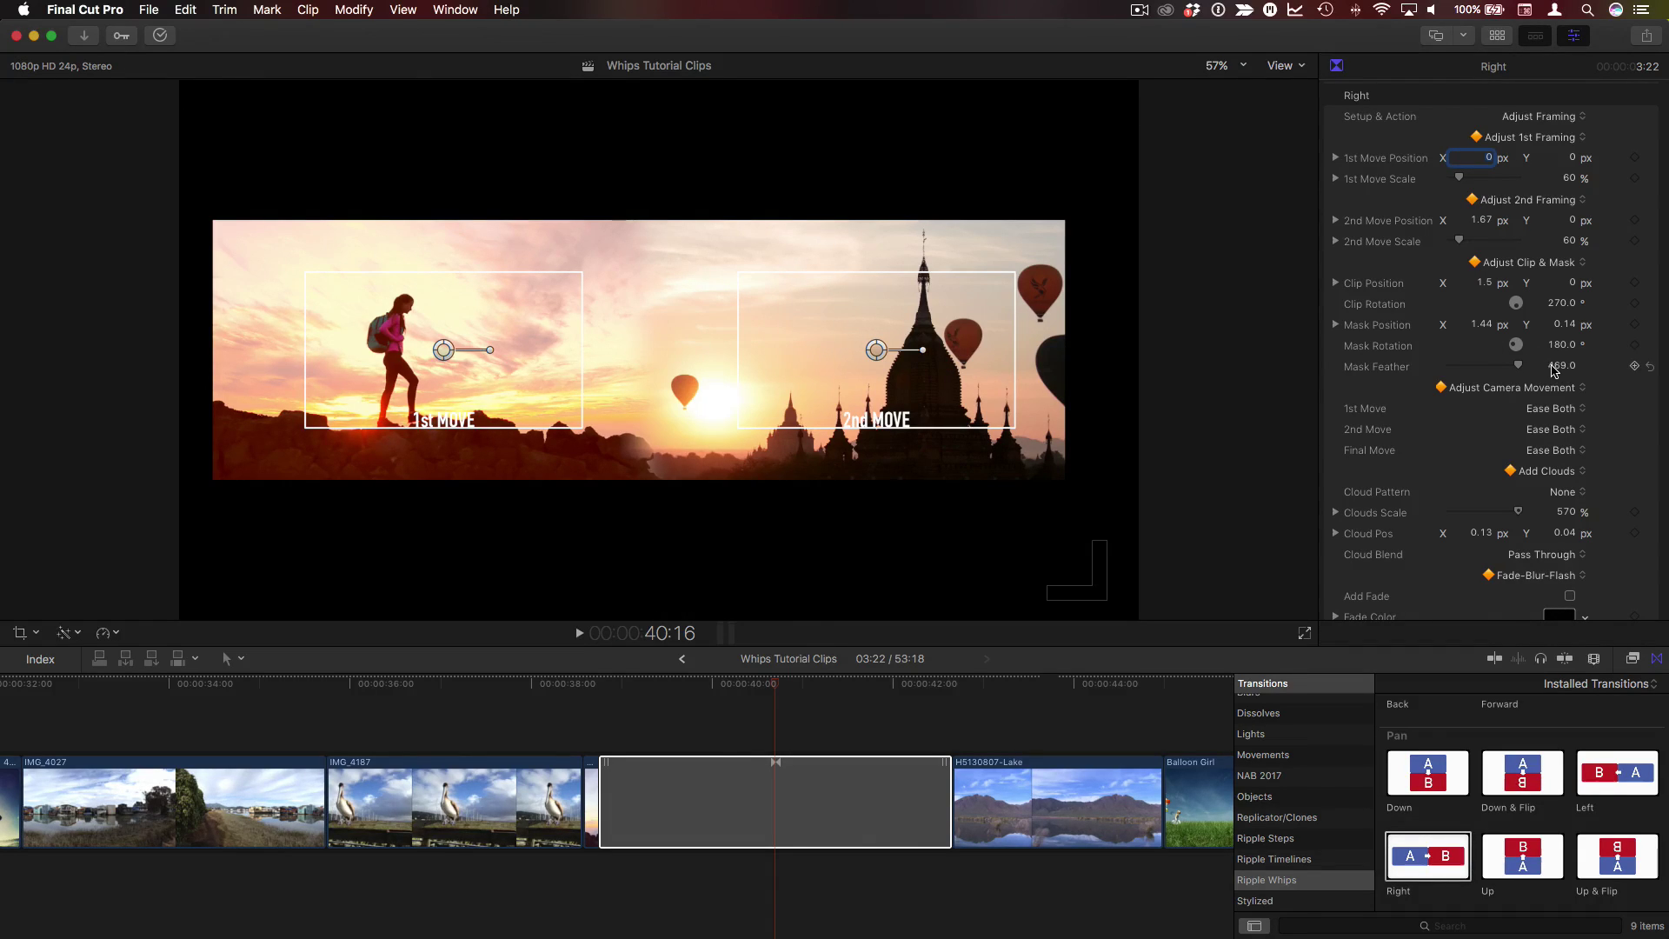
pyautogui.moveTo(1560, 366); pyautogui.dragTo(1561, 365)
pyautogui.moveTo(1487, 287); pyautogui.dragTo(1487, 287)
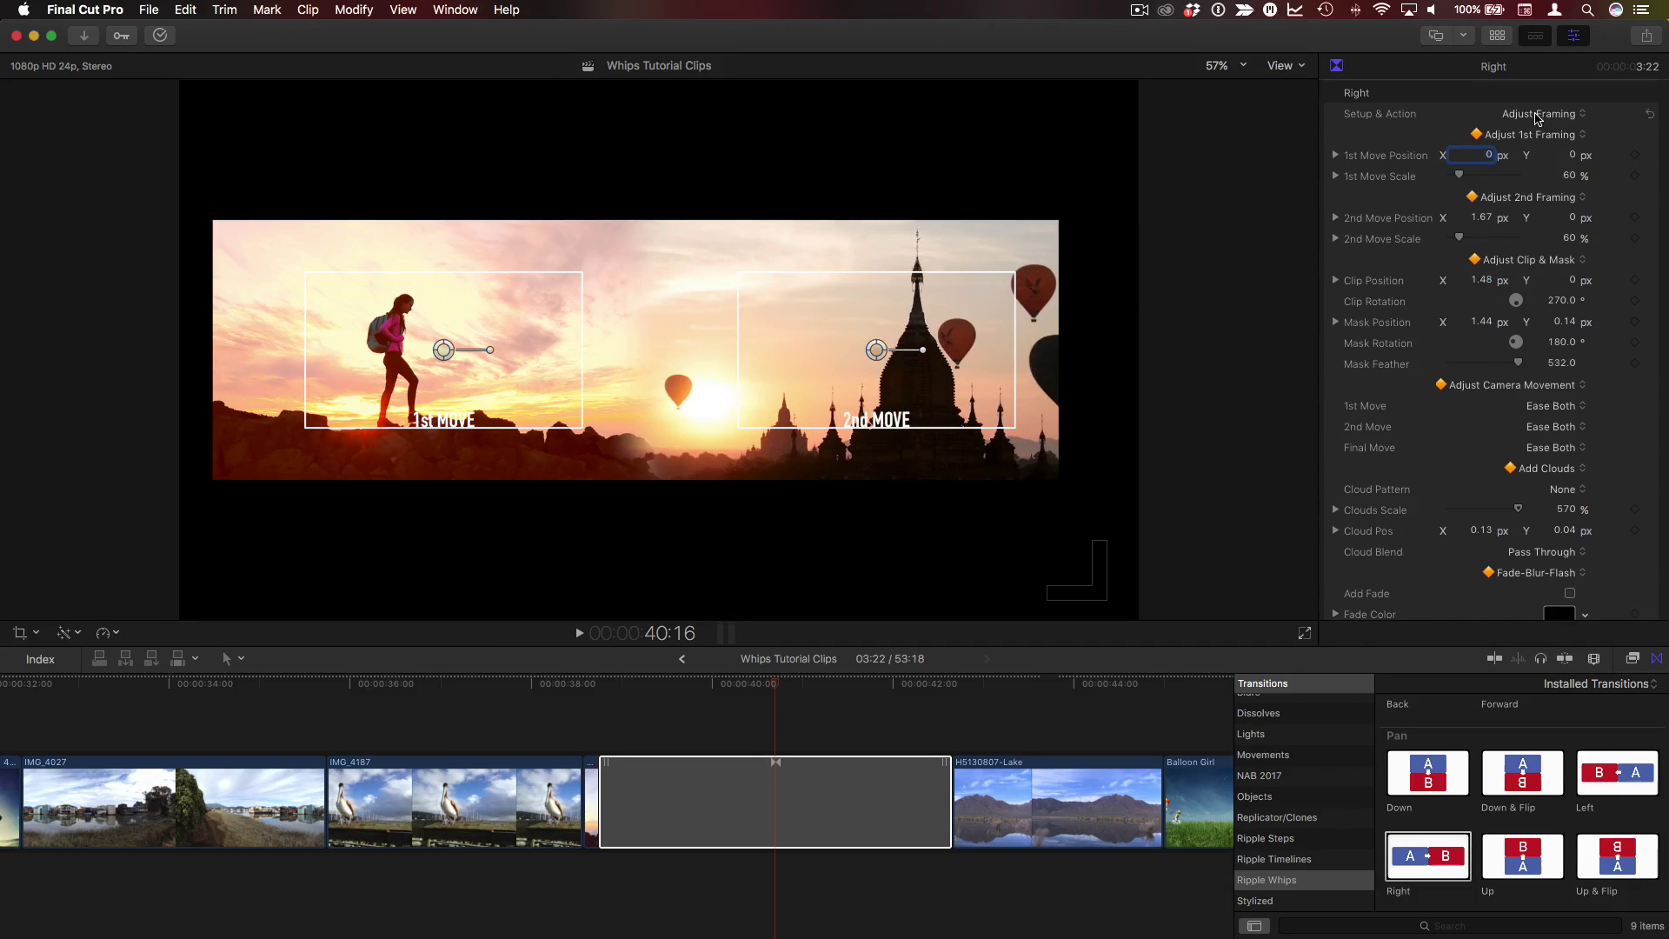
# Reframe the 1st Move to X 0.03, Y -0.03 and the 2nd Move to X 1.61, Y 0.08, and play the transition in Action mode
pyautogui.moveTo(444, 349); pyautogui.dragTo(455, 362)
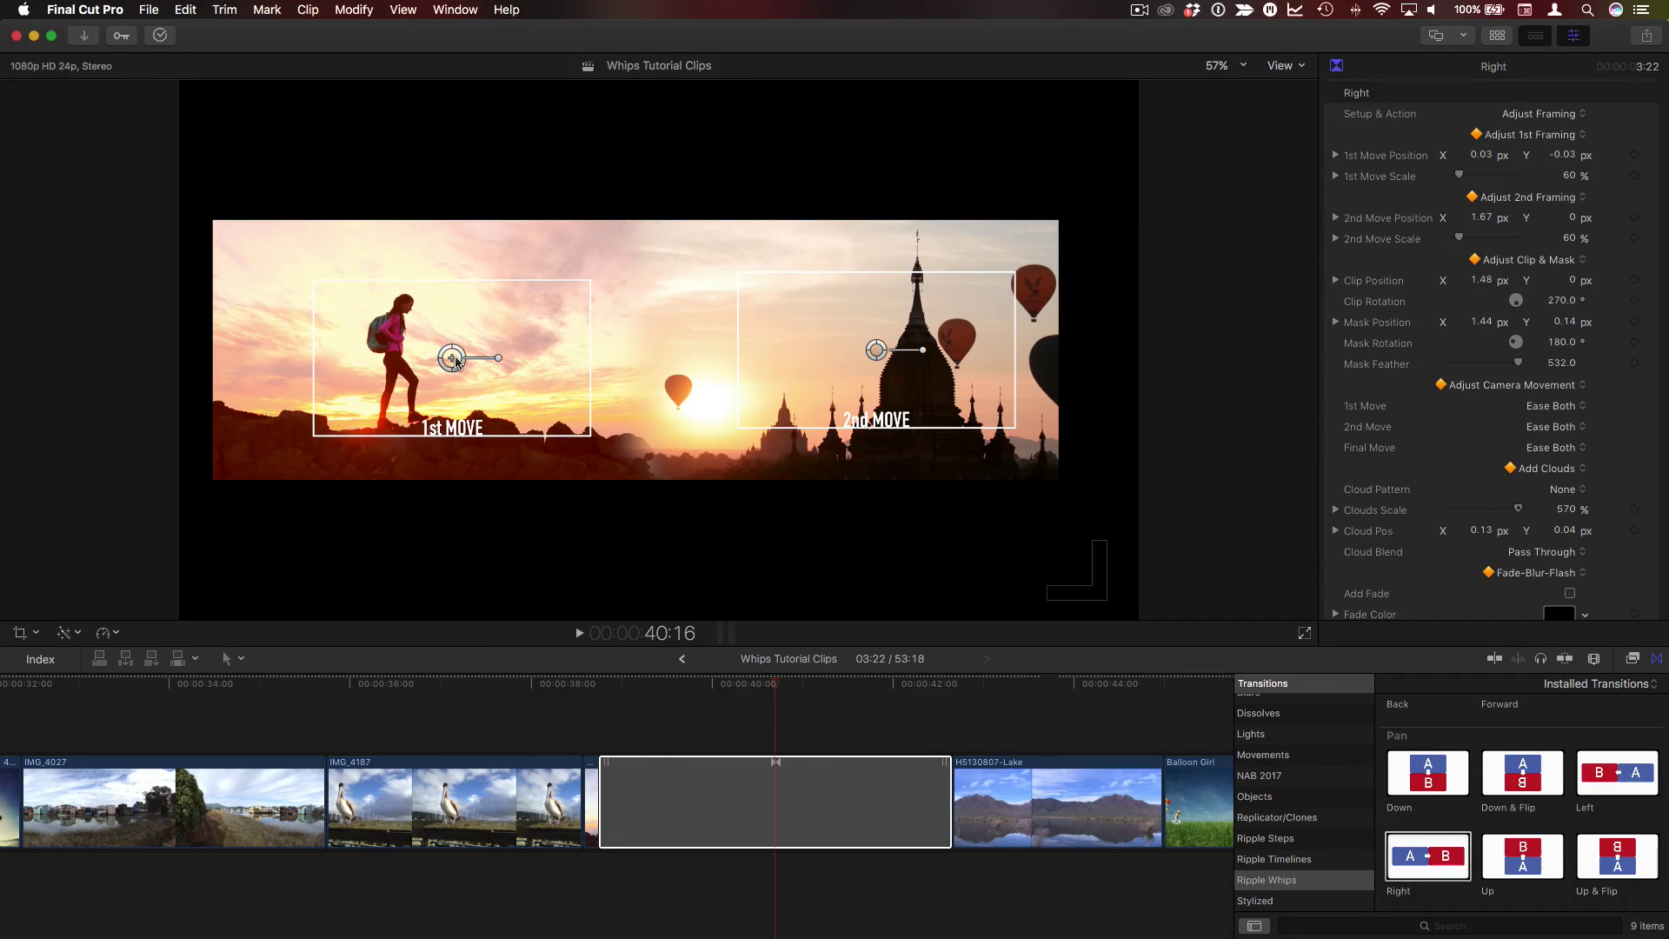
pyautogui.moveTo(879, 352); pyautogui.dragTo(865, 331)
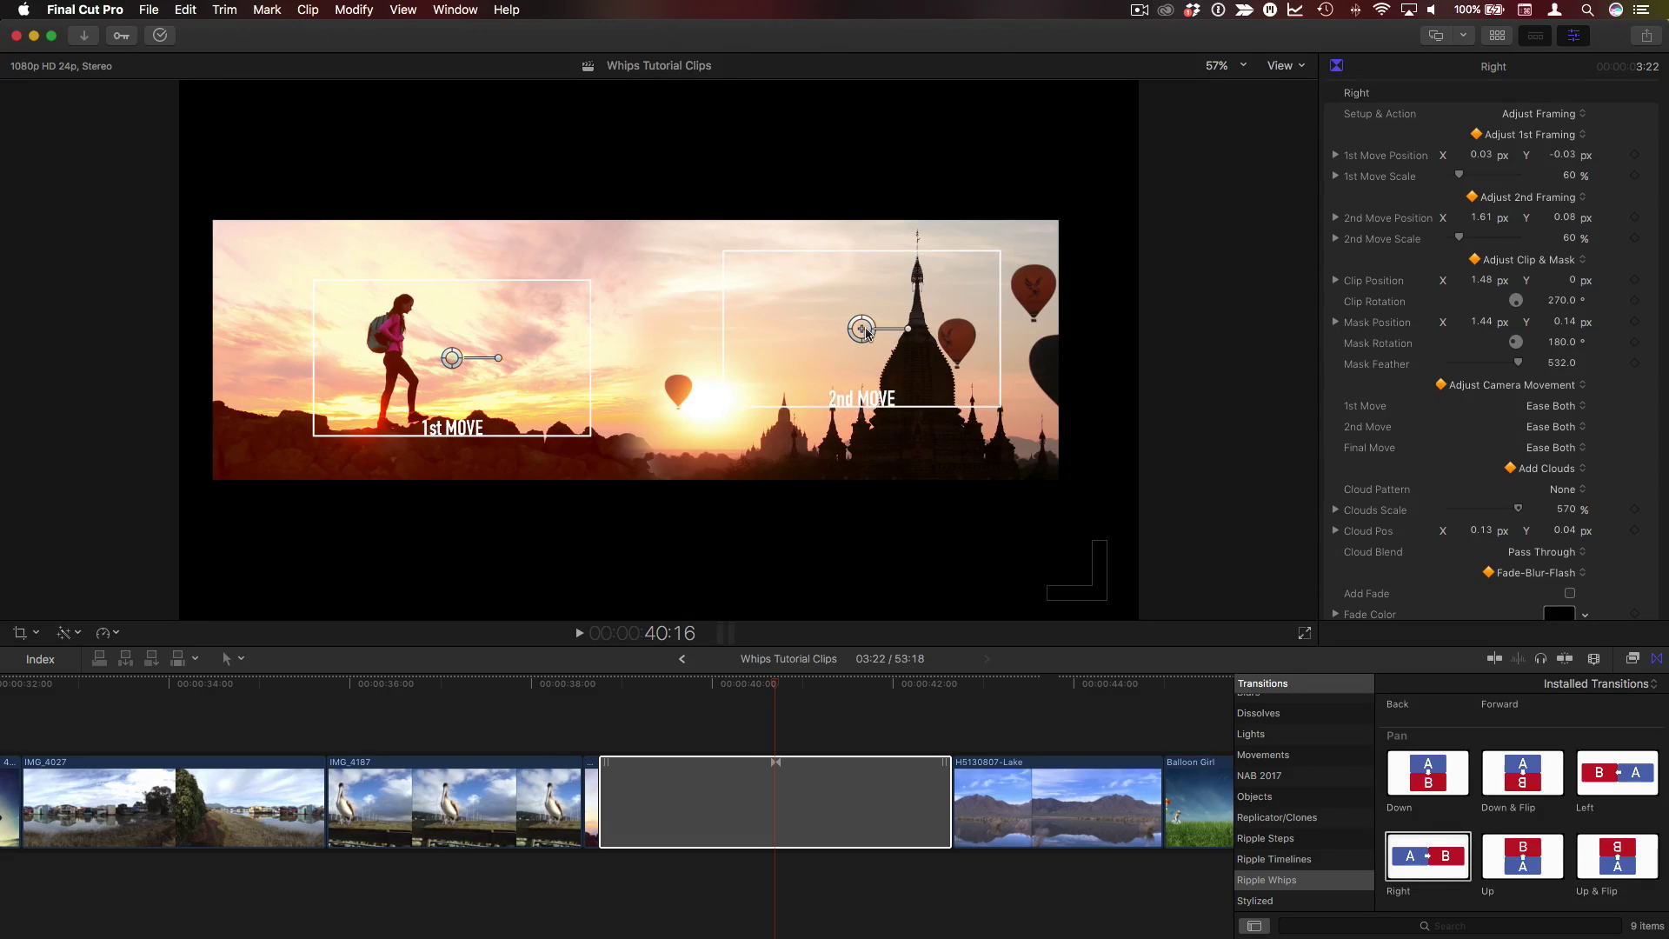
pyautogui.click(1540, 115)
pyautogui.click(1532, 102)
pyautogui.click(540, 705)
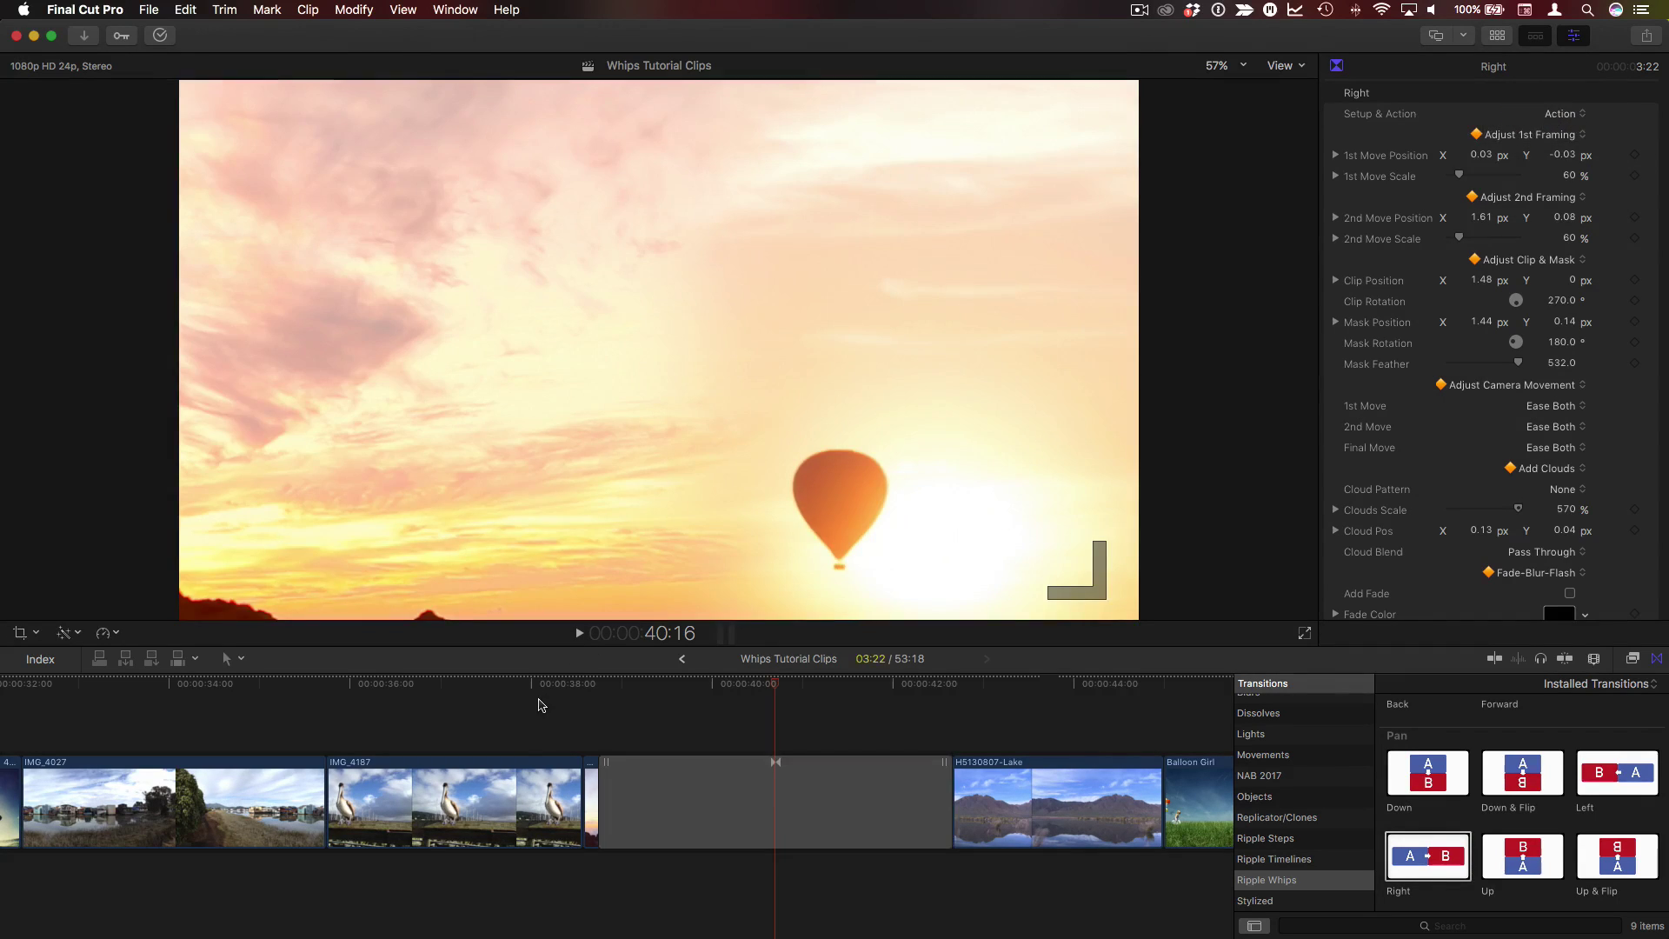
pyautogui.press('space')
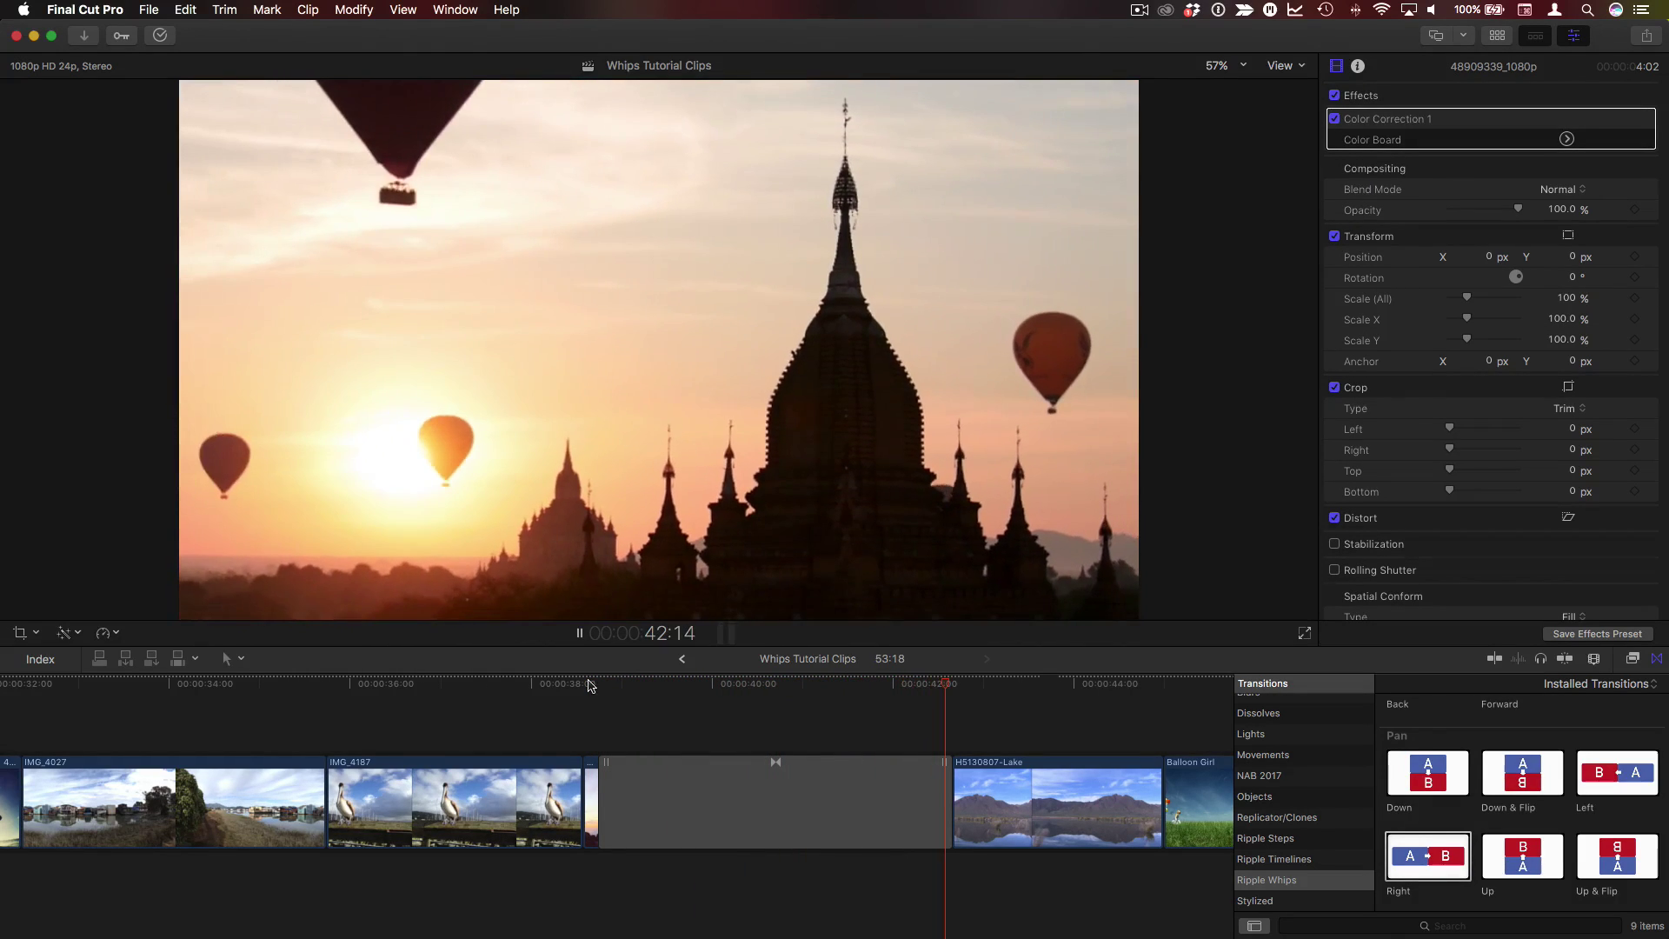
# Apply the Ripple Whips Up & Flip transition to the edit between IMG_4027 and IMG_4187
pyautogui.press('Delete')
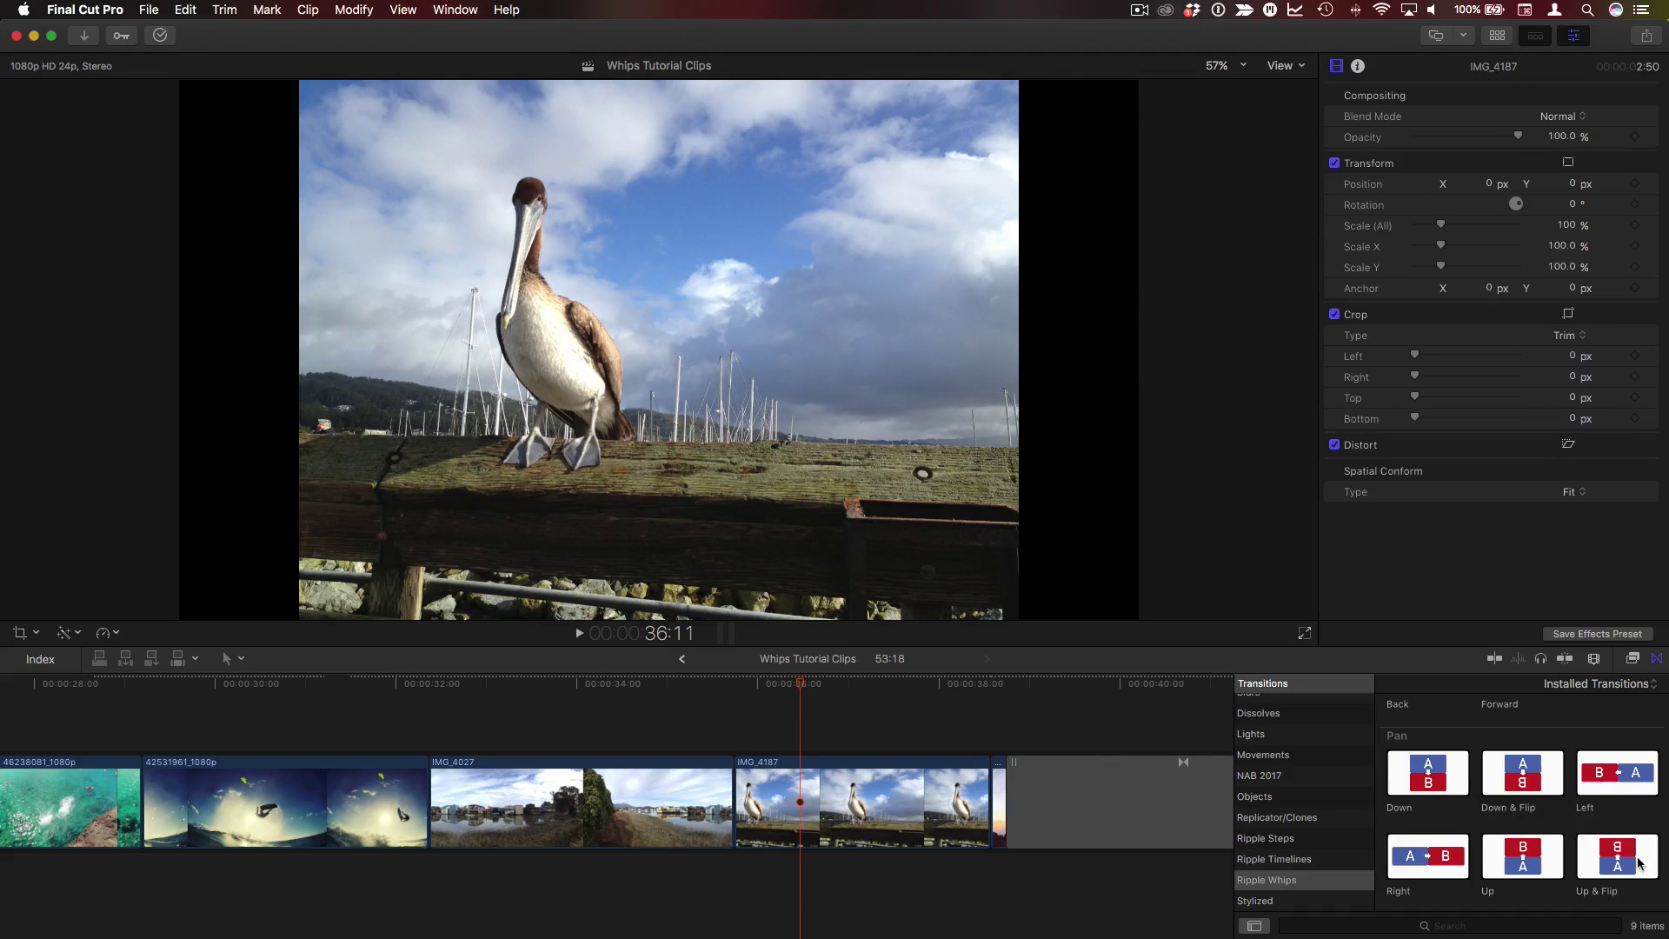
pyautogui.click(729, 793)
pyautogui.doubleClick(1615, 863)
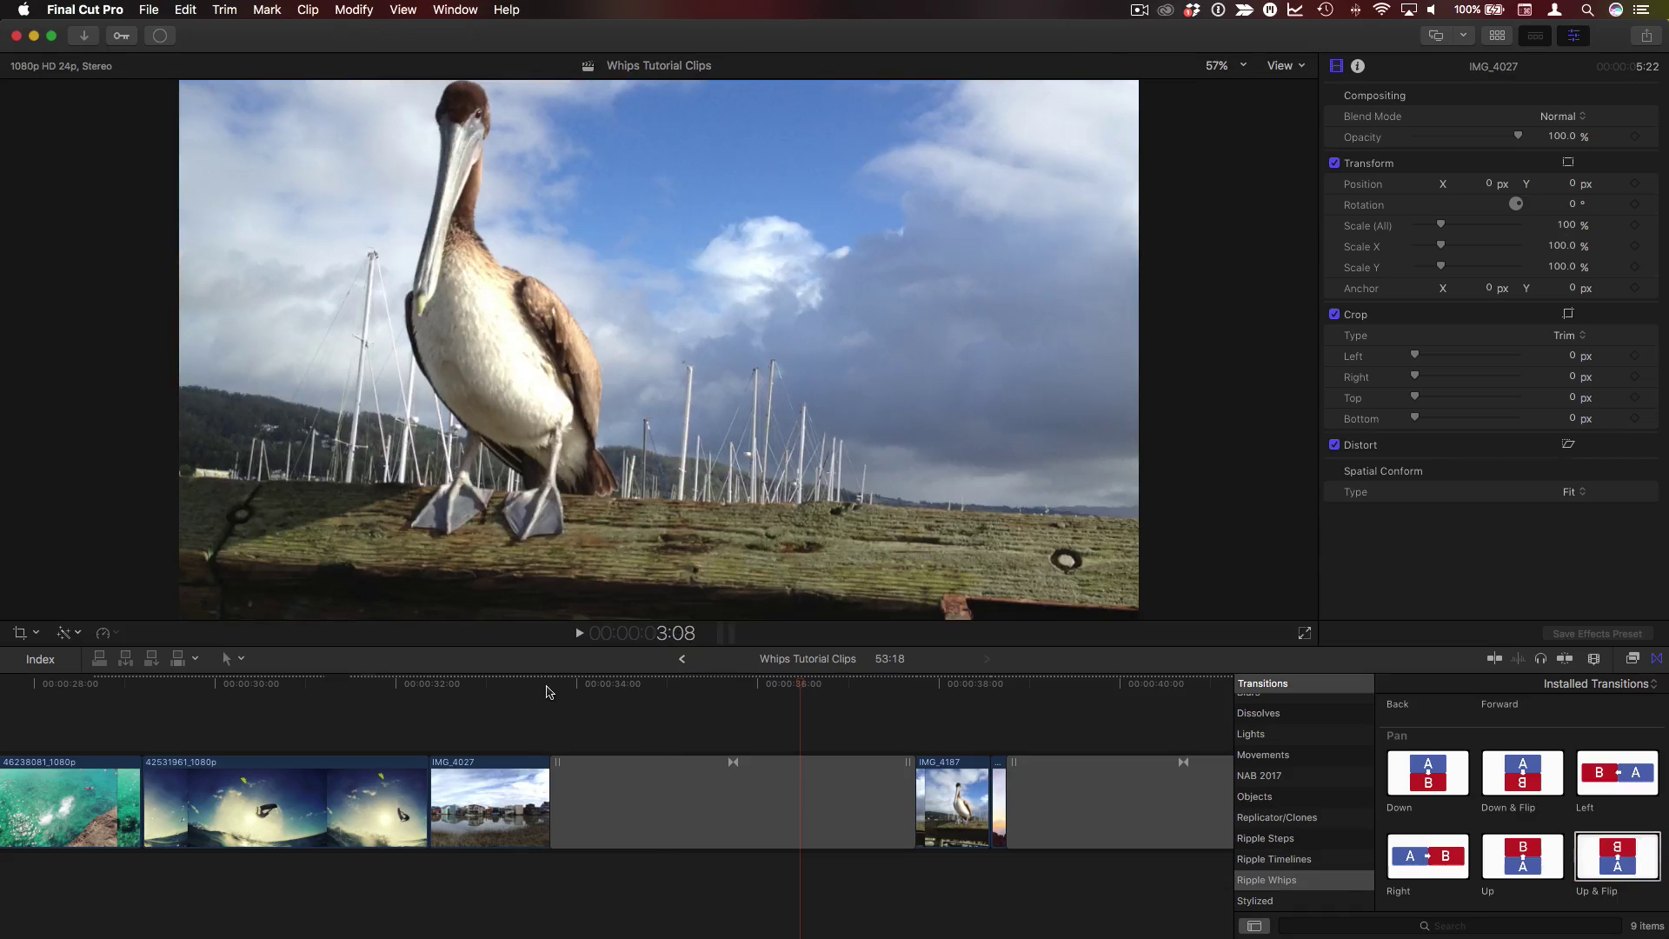
# Play through the new Up & Flip transition and check how the edges of both photos look midway
pyautogui.click(548, 687)
pyautogui.moveTo(548, 687); pyautogui.dragTo(522, 687)
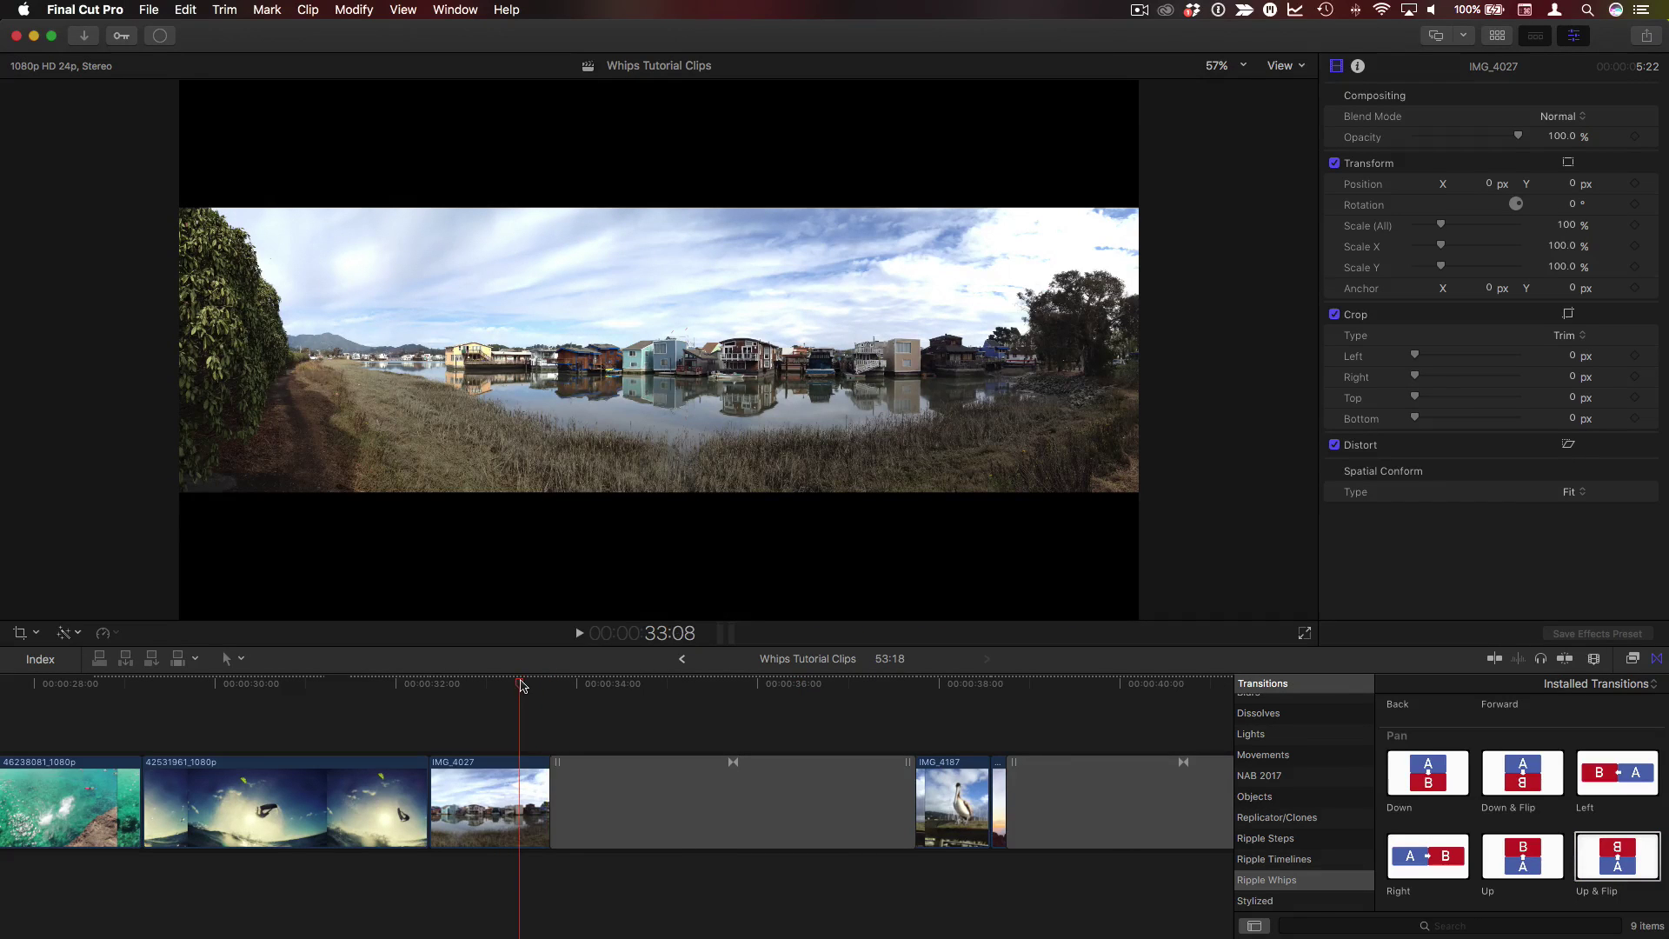
pyautogui.press('space')
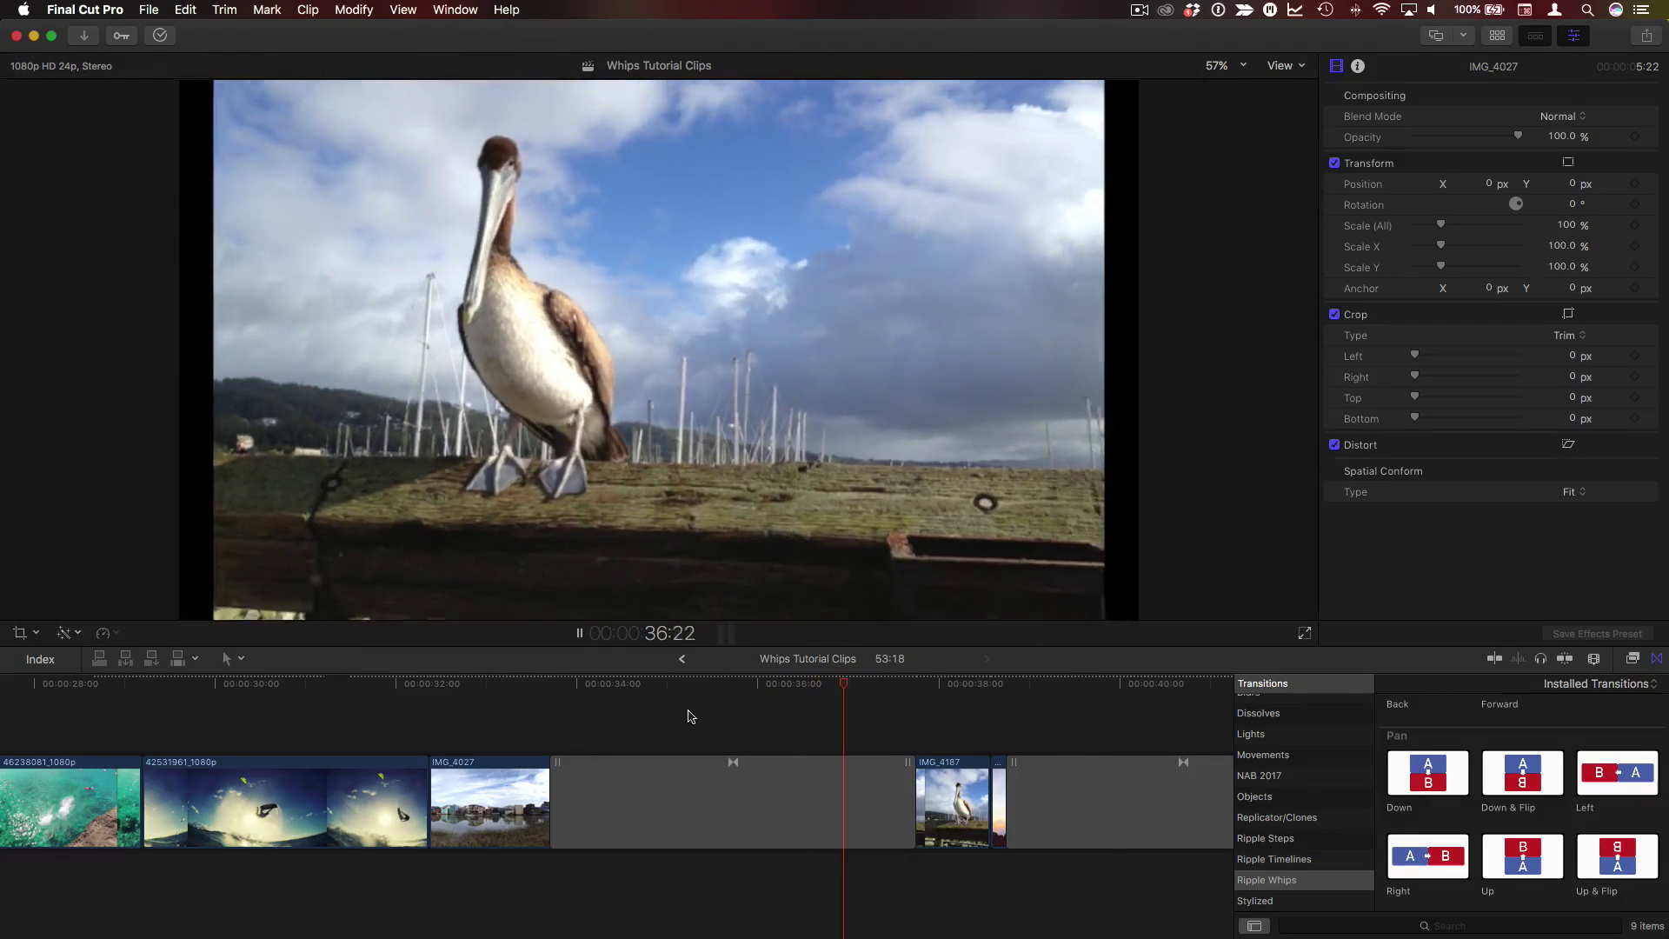
pyautogui.press('space')
pyautogui.click(732, 684)
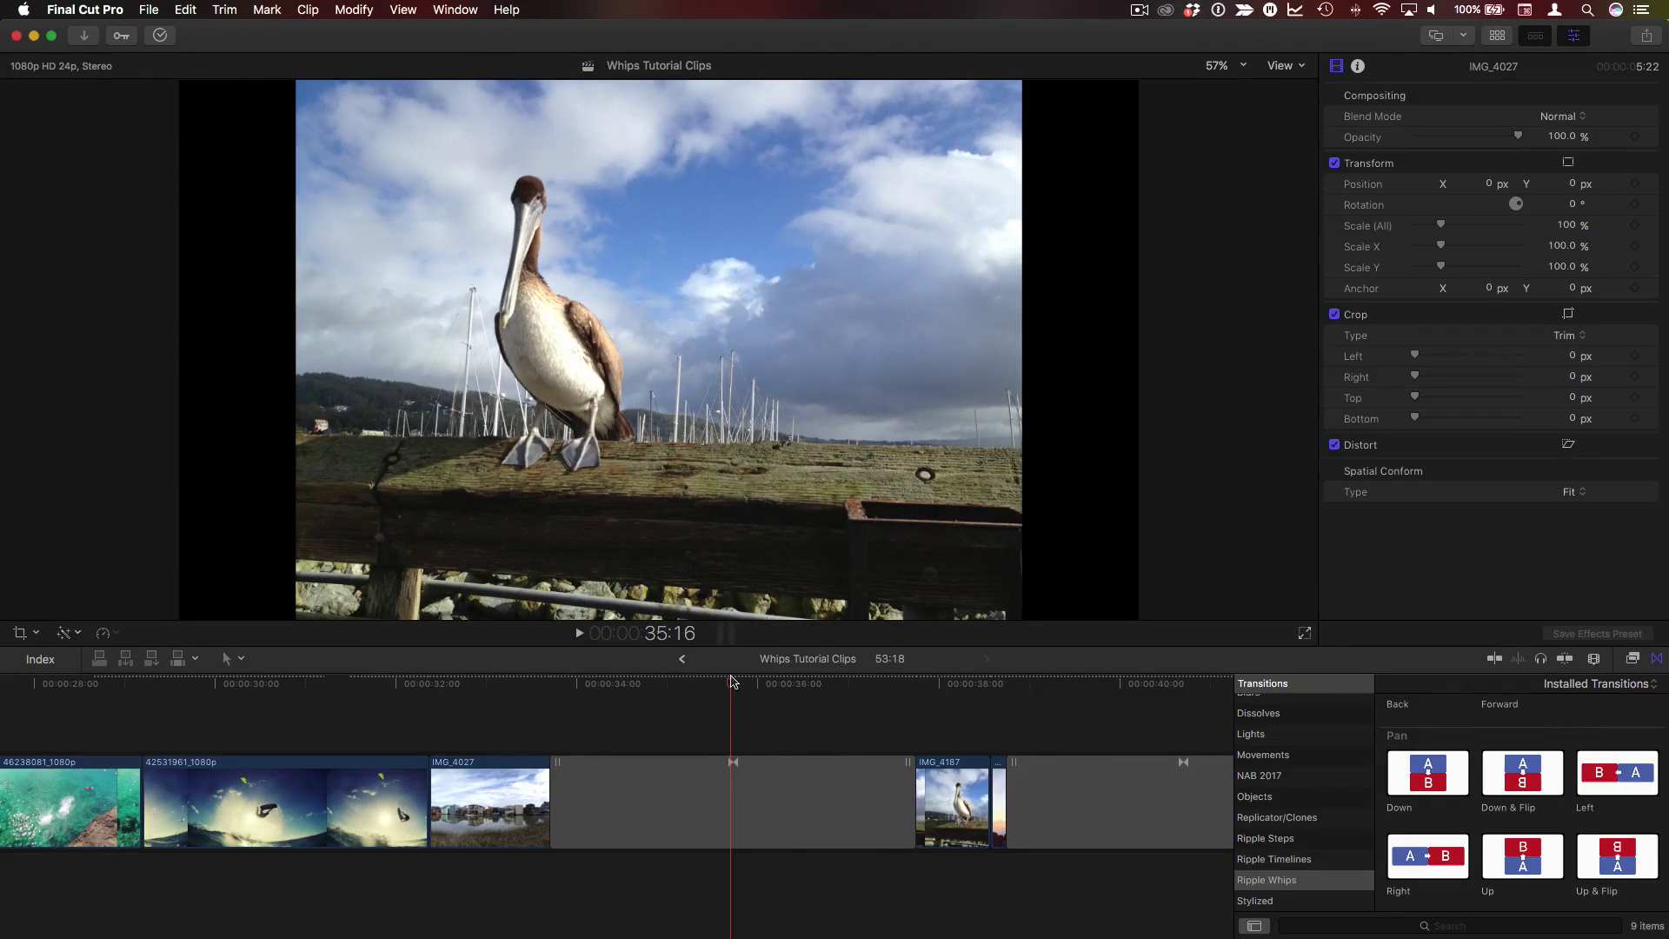
pyautogui.click(635, 684)
pyautogui.click(512, 685)
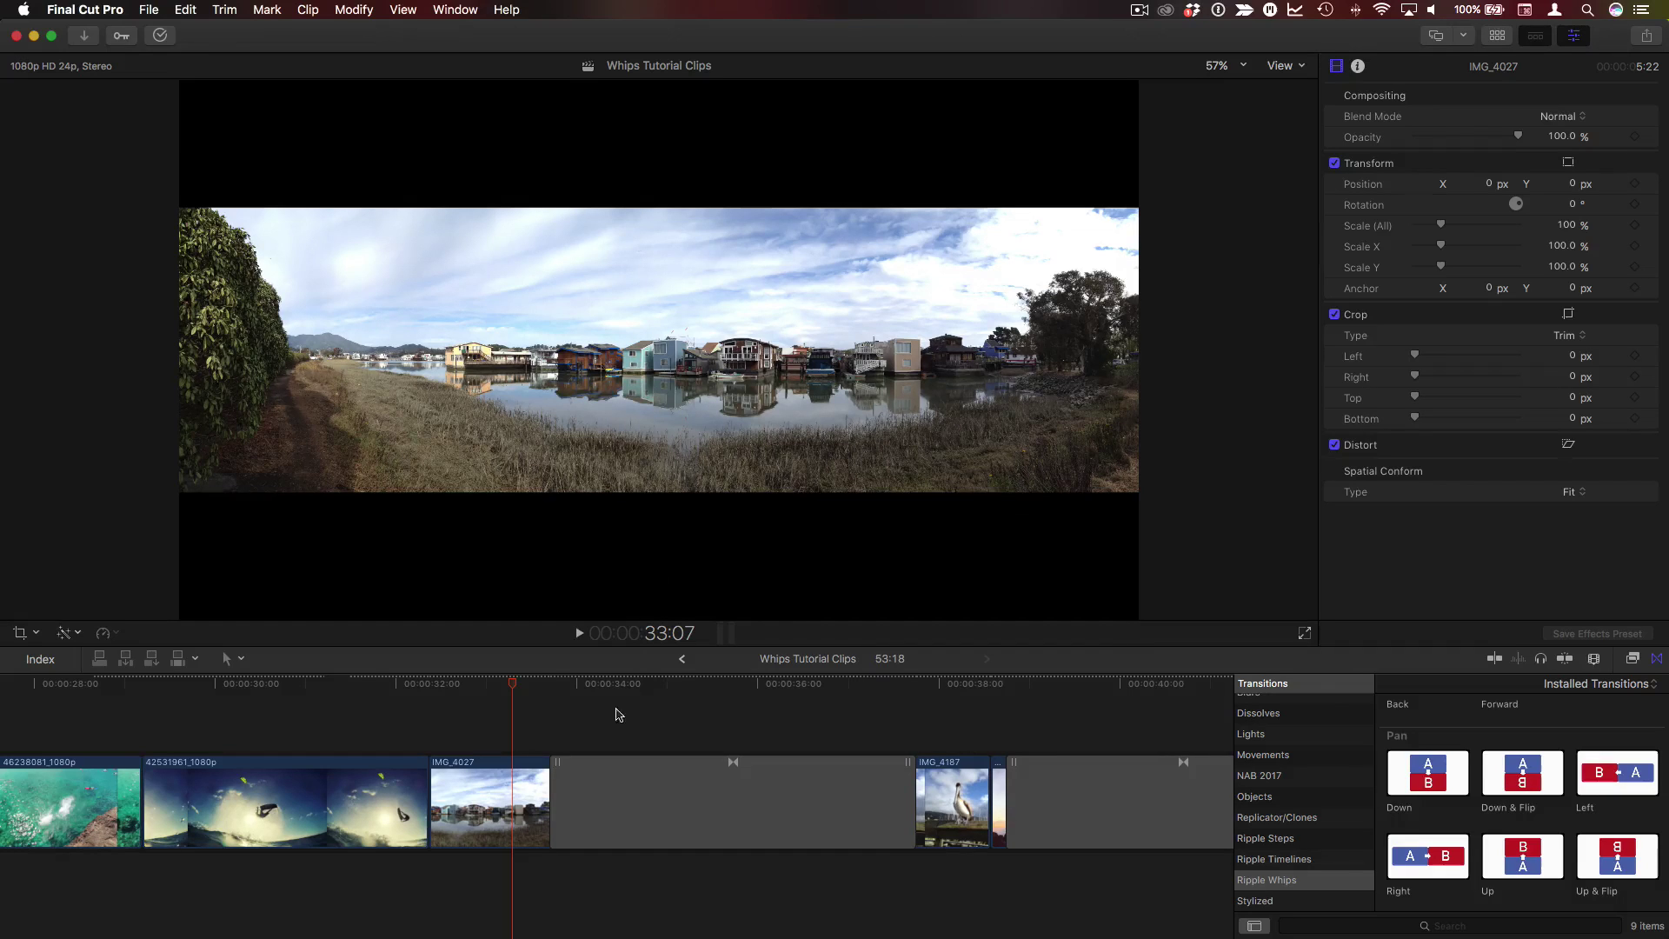
# Try Spatial Conform Fill on IMG_4027 and IMG_4187 with the playhead at 35:14, and play the transition between them
pyautogui.moveTo(488, 720); pyautogui.dragTo(962, 807)
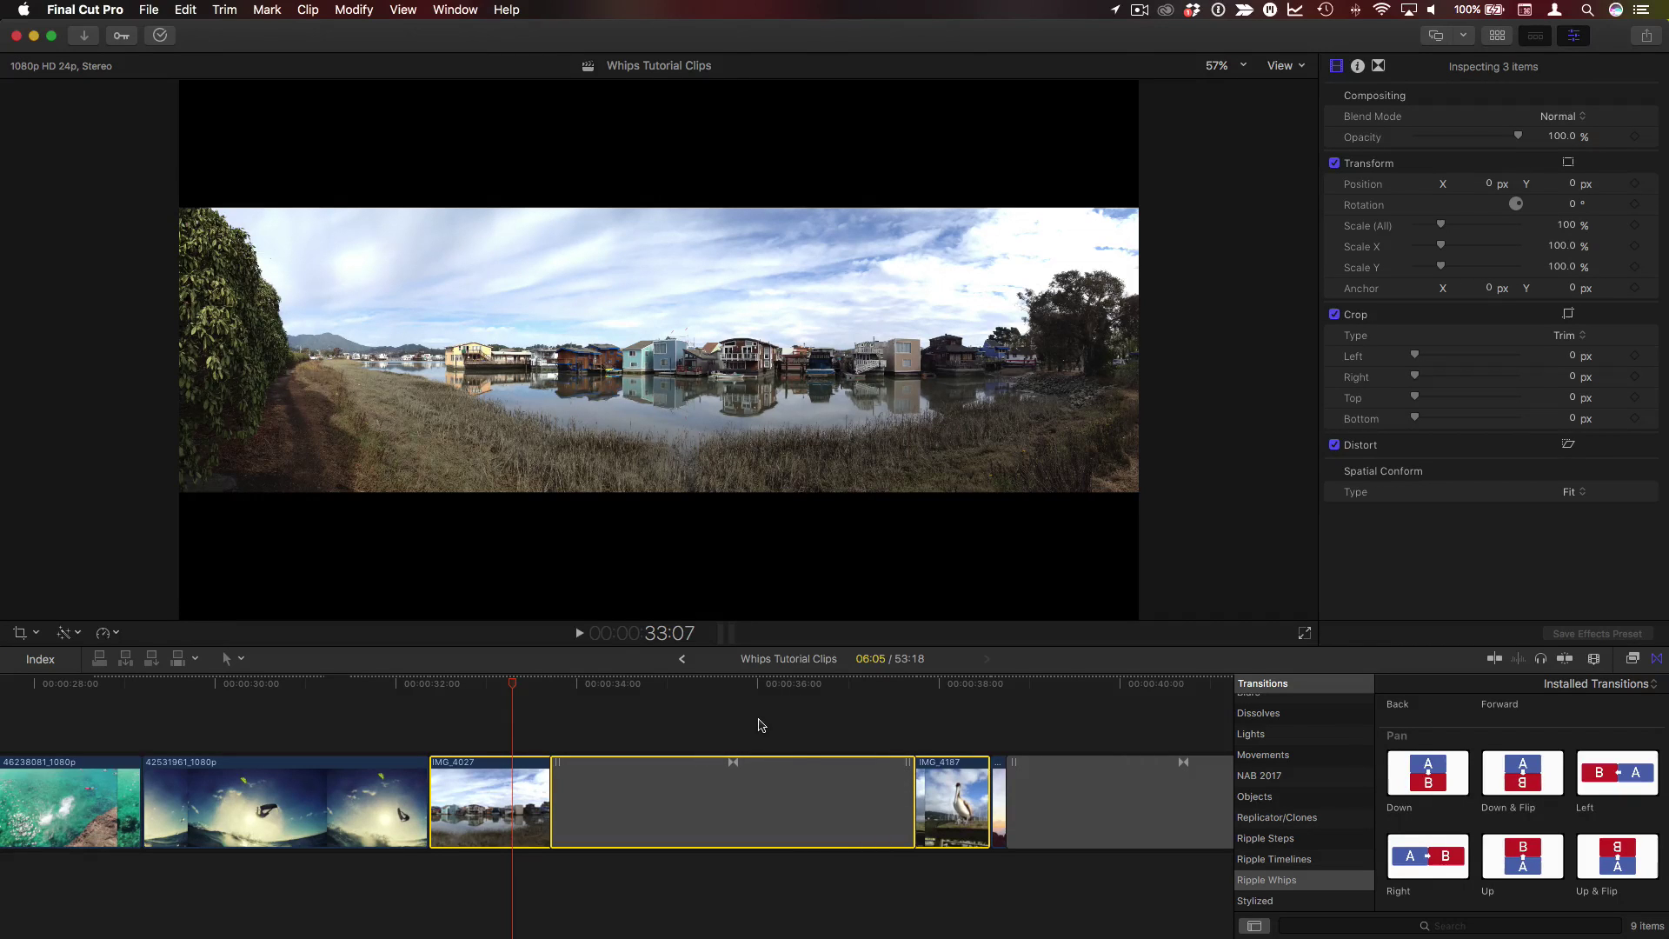
pyautogui.click(679, 686)
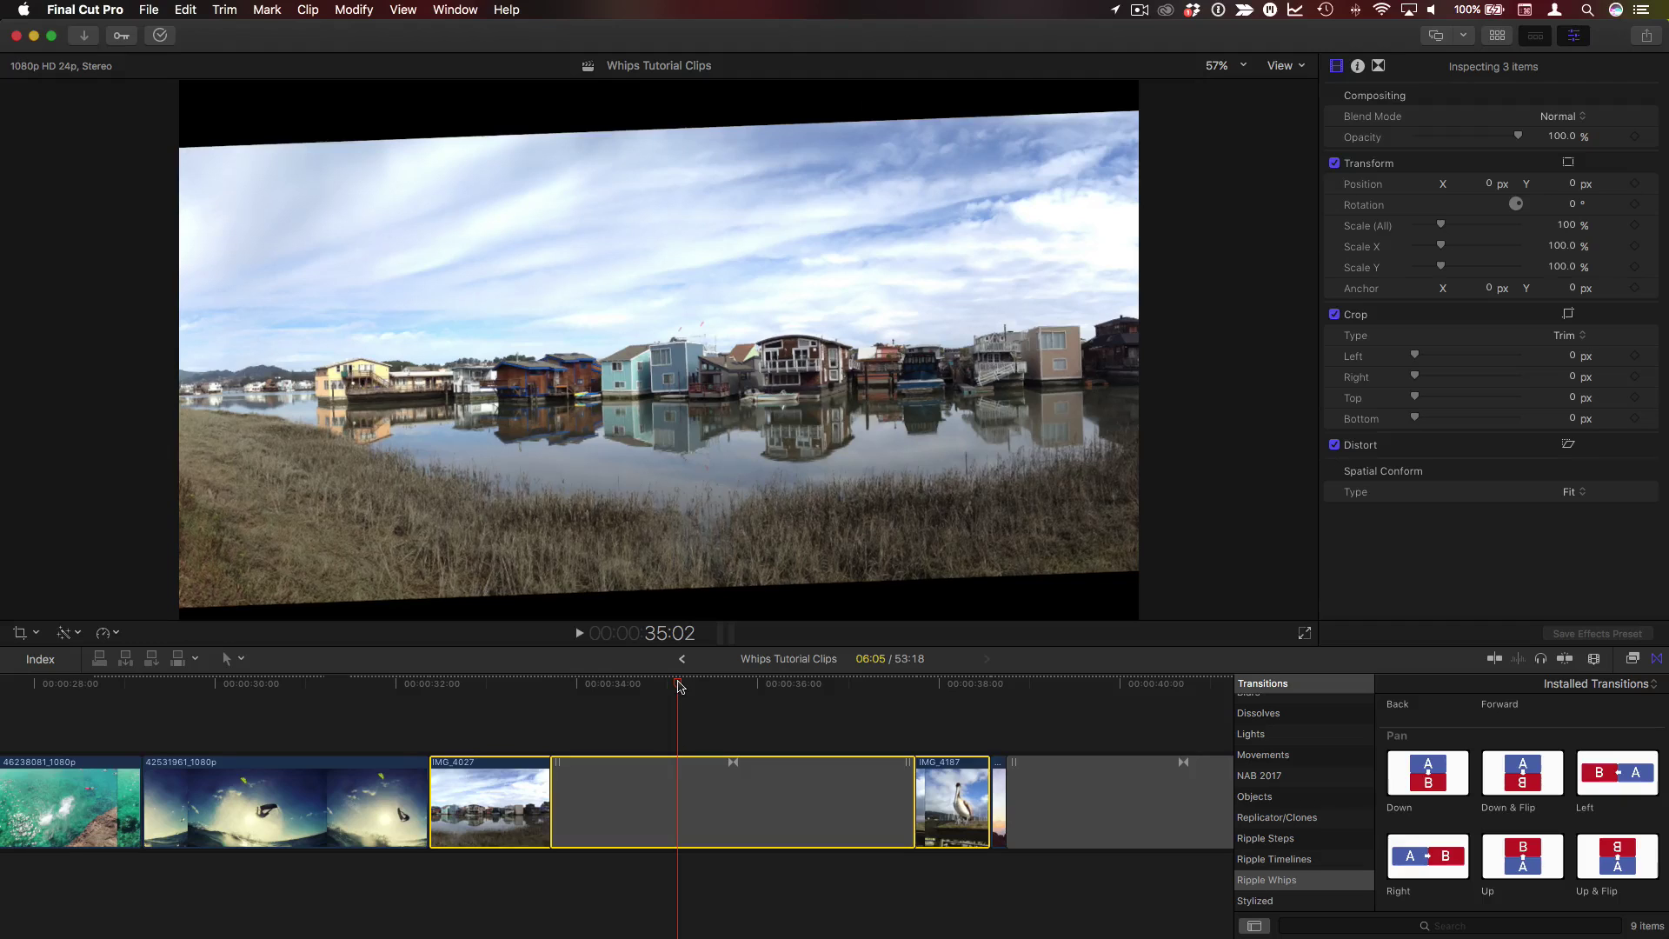
pyautogui.click(1379, 68)
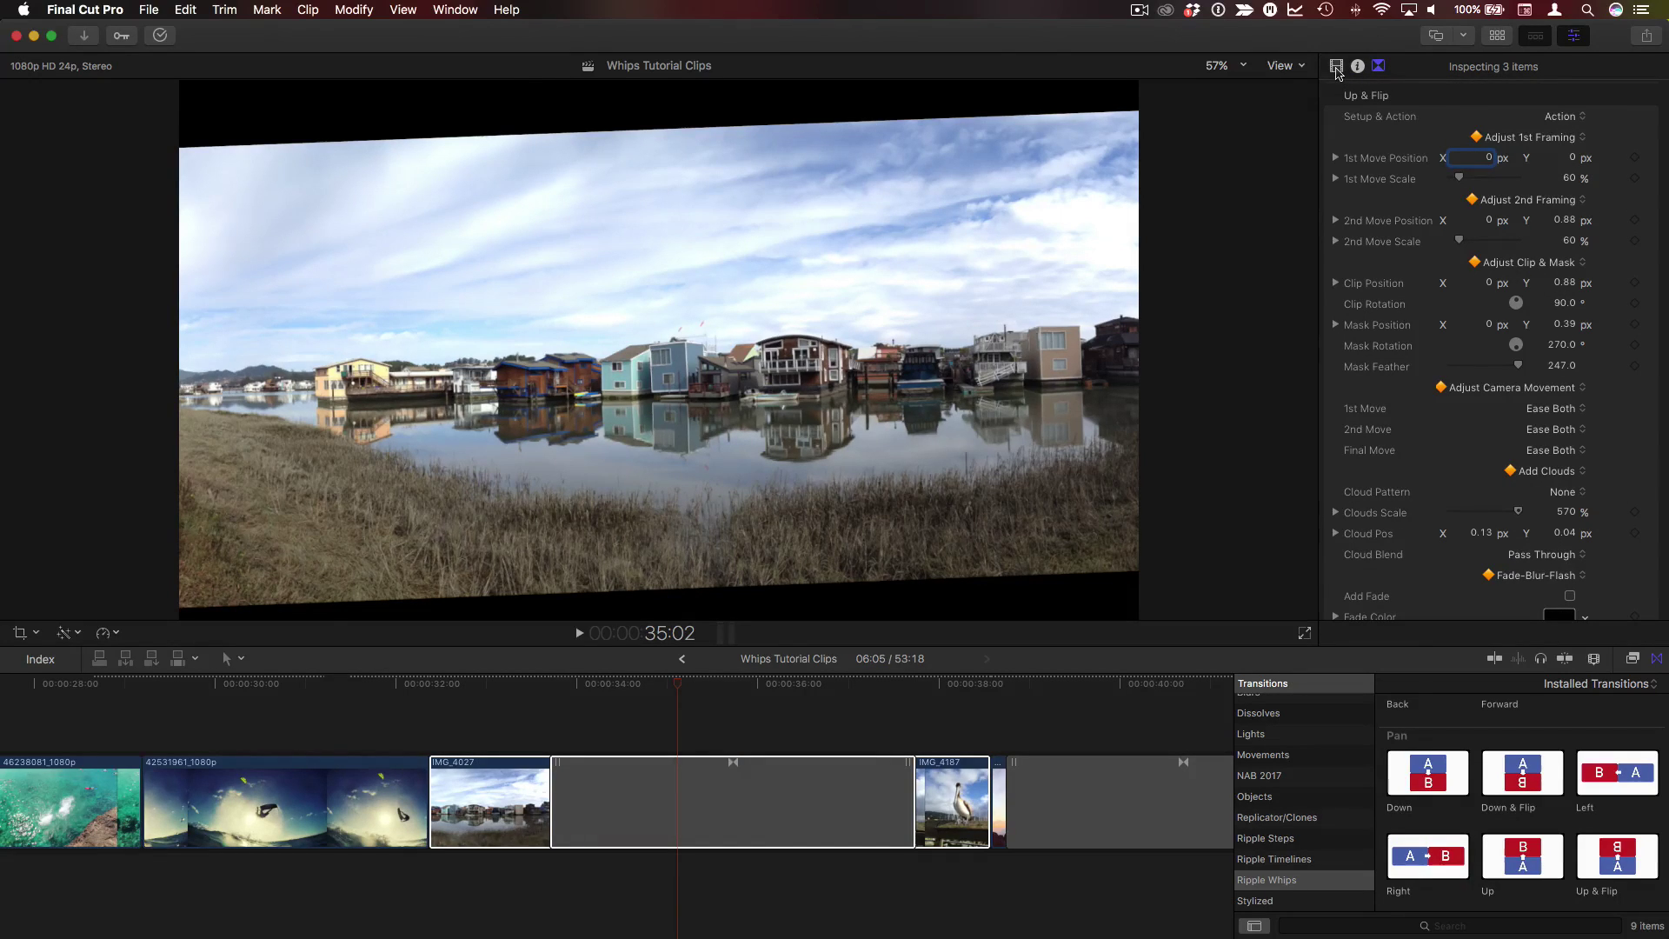
pyautogui.click(1337, 67)
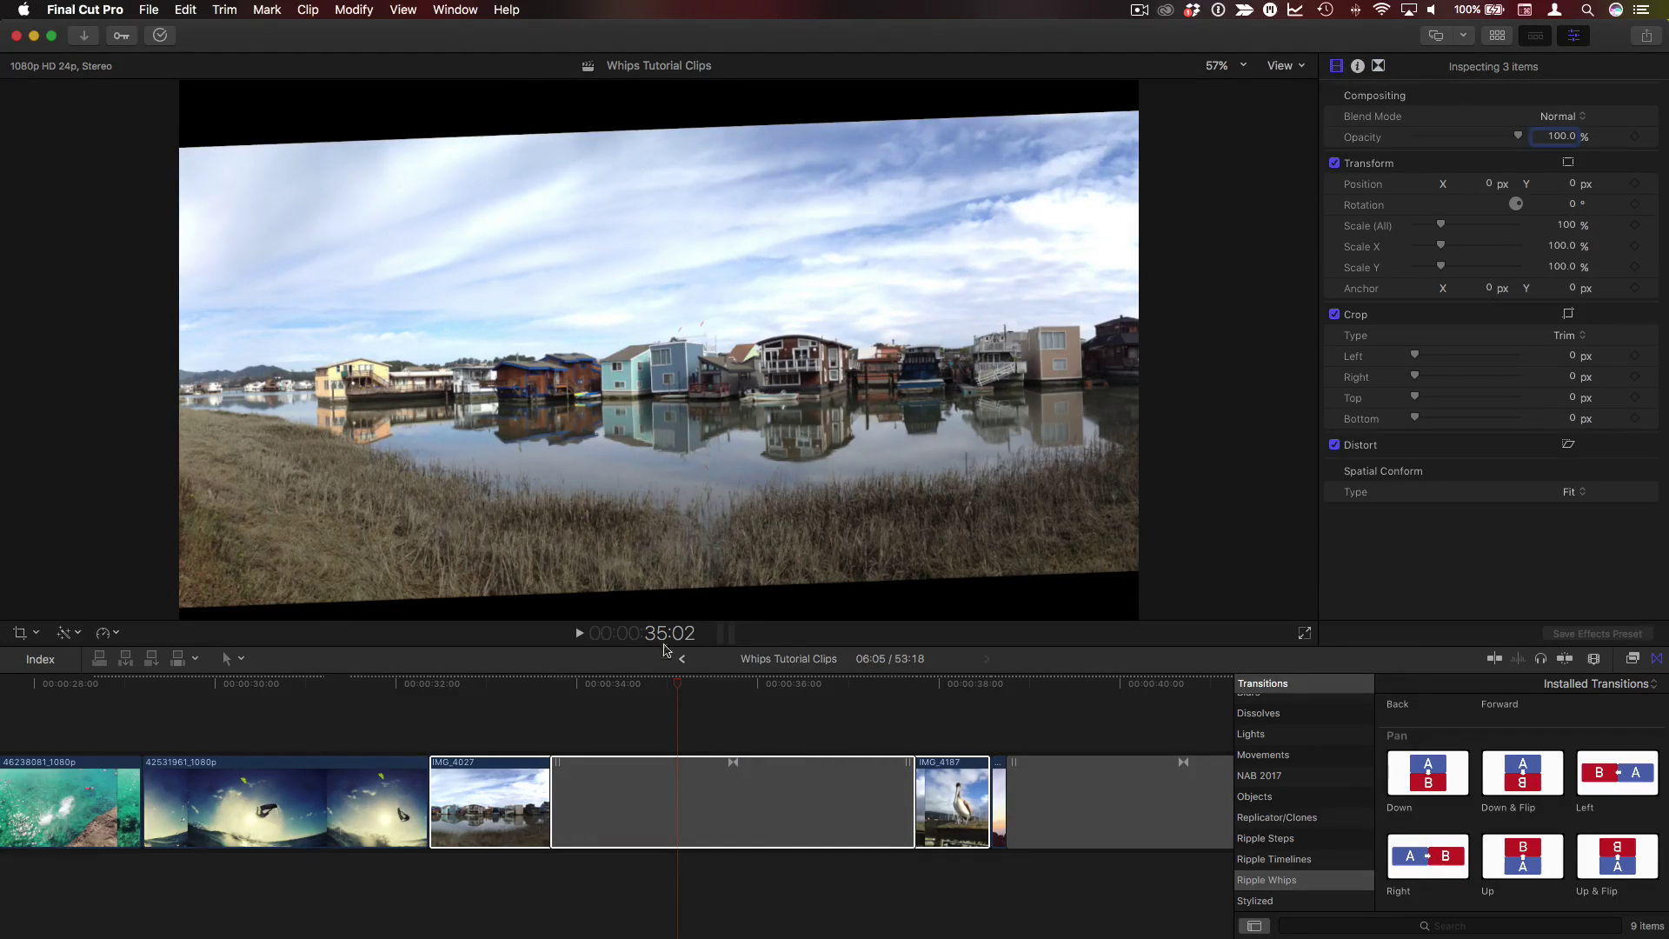
pyautogui.moveTo(685, 686); pyautogui.dragTo(723, 687)
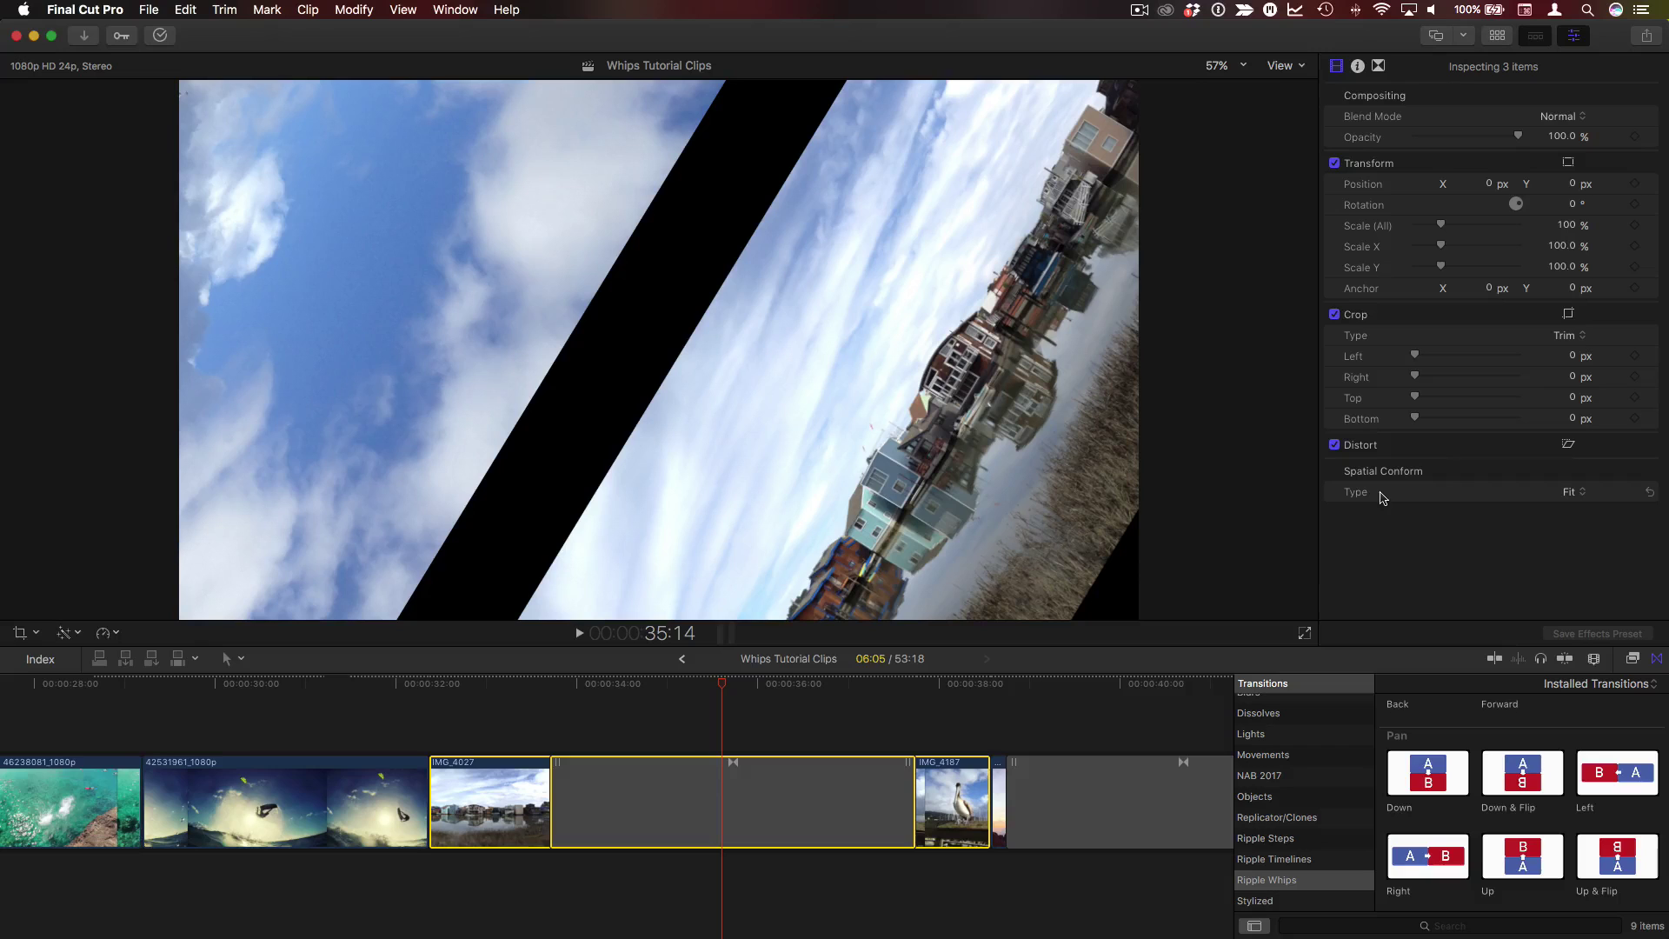
pyautogui.click(1572, 493)
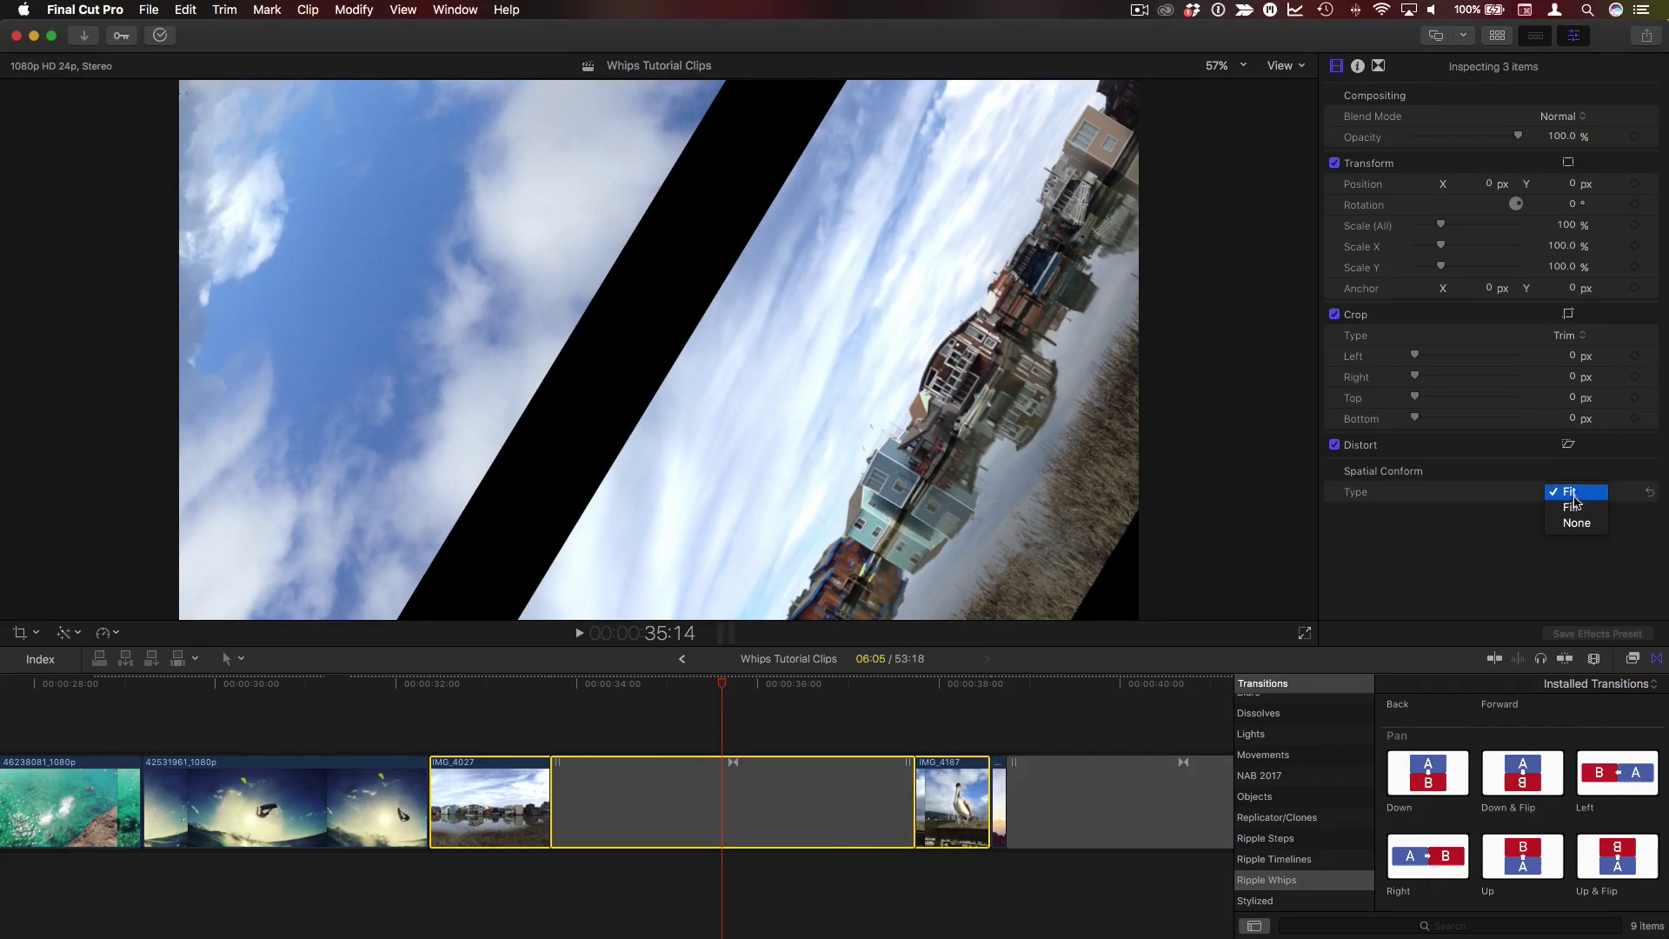
pyautogui.click(1586, 511)
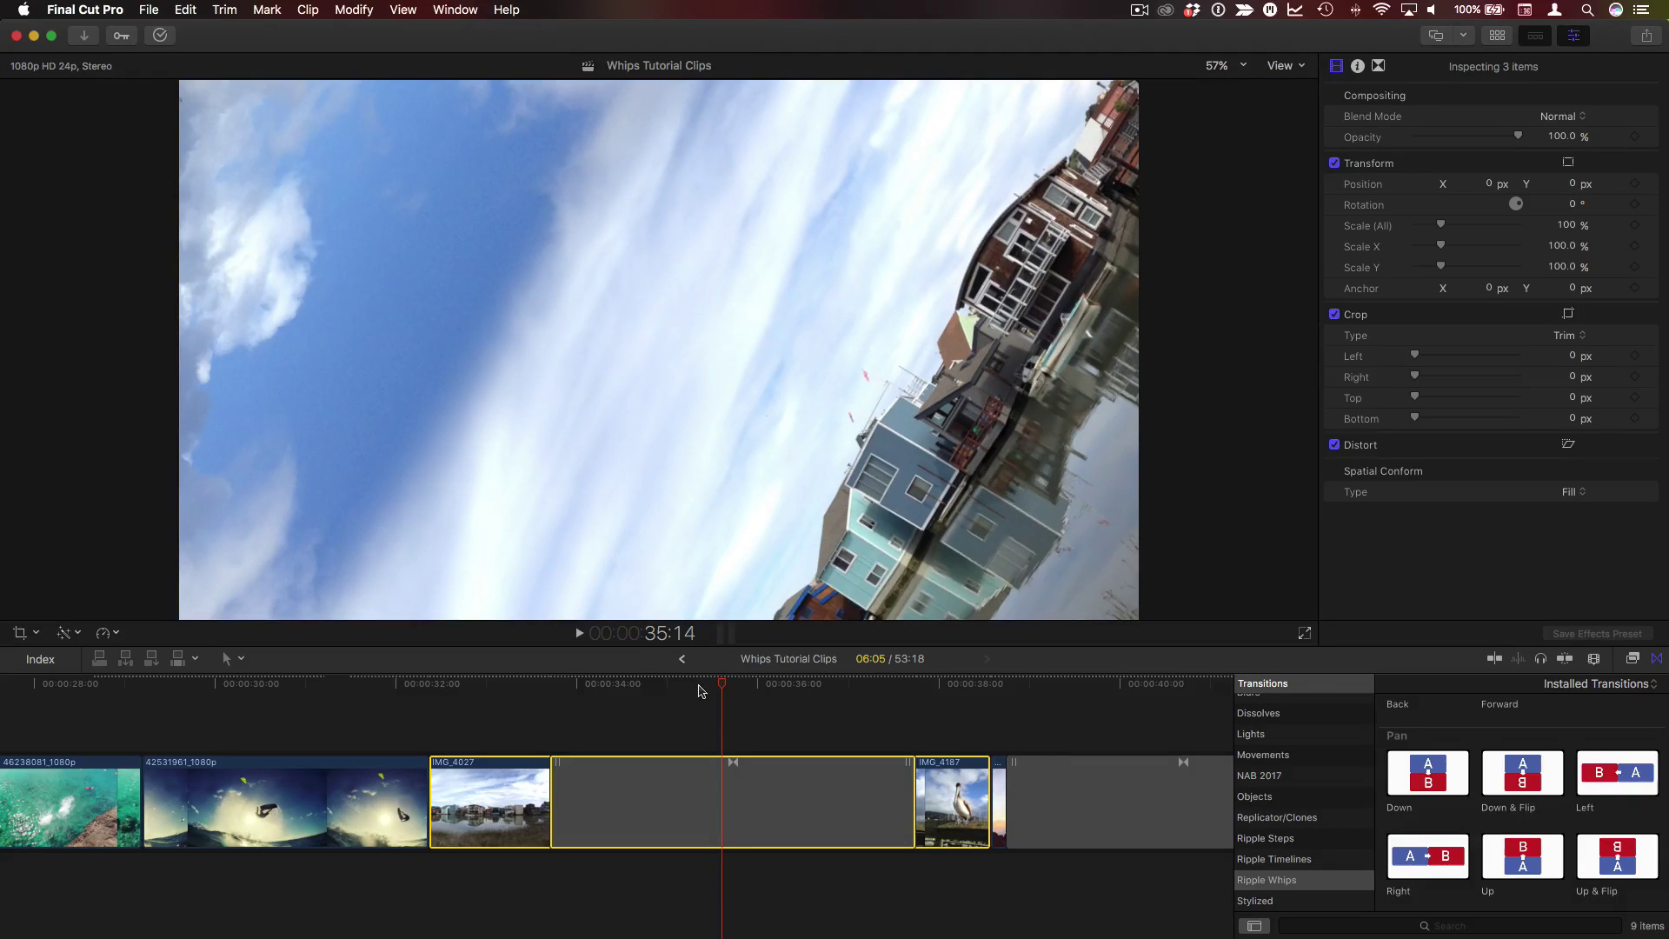
pyautogui.moveTo(700, 687); pyautogui.dragTo(522, 690)
pyautogui.press('space')
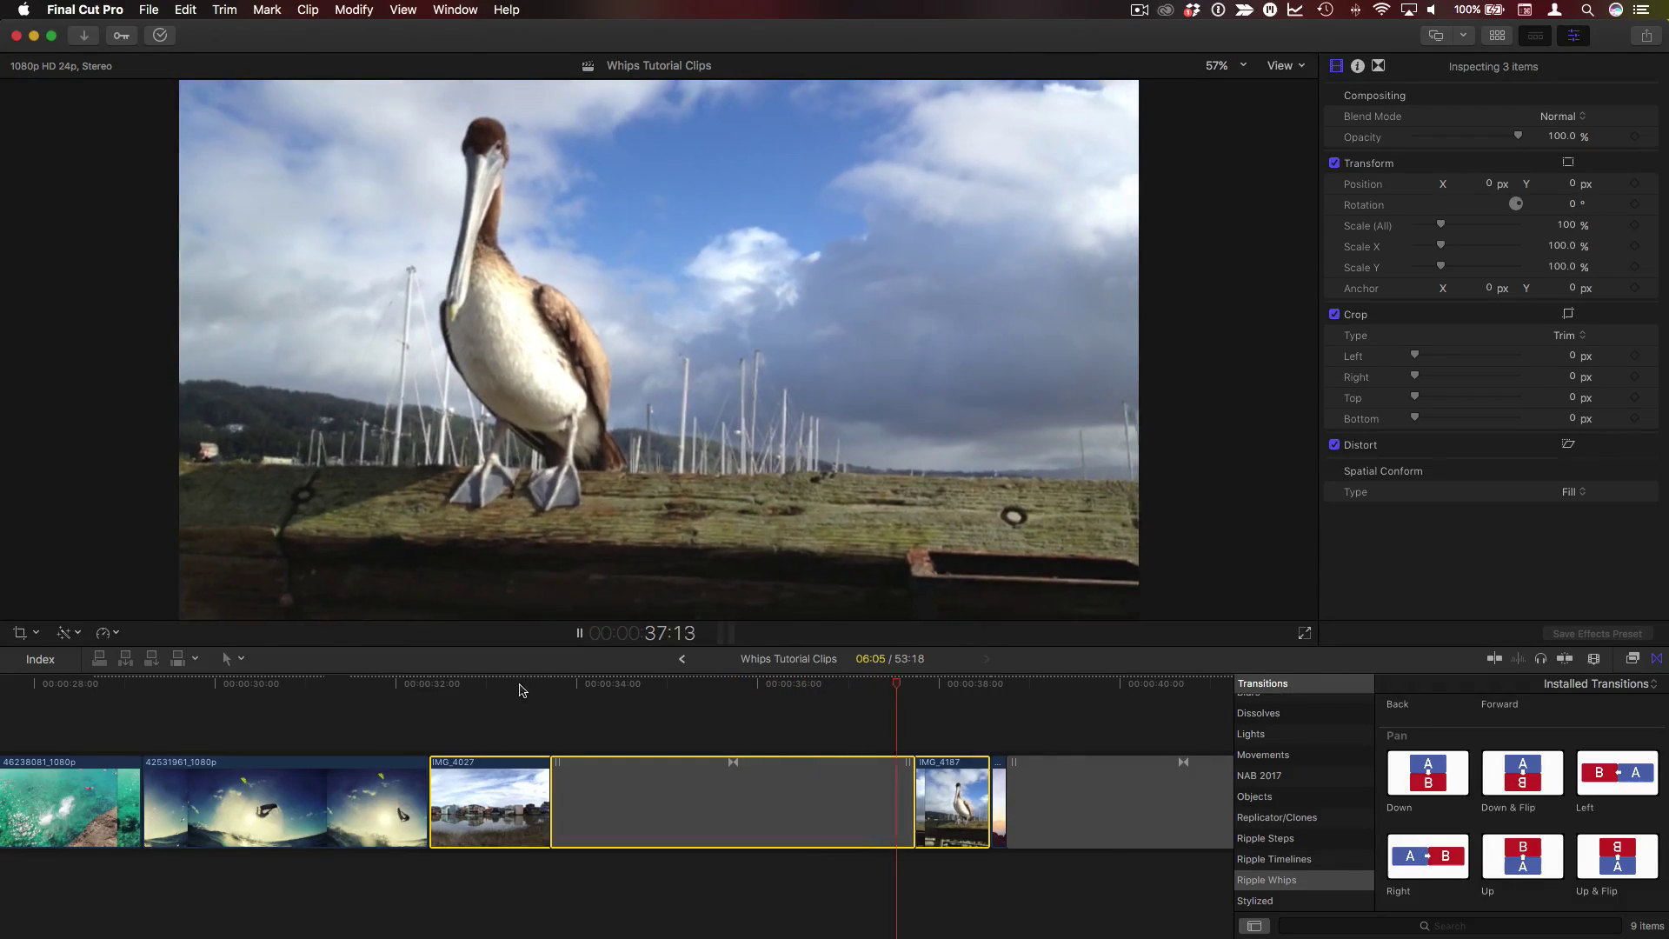
pyautogui.press('space')
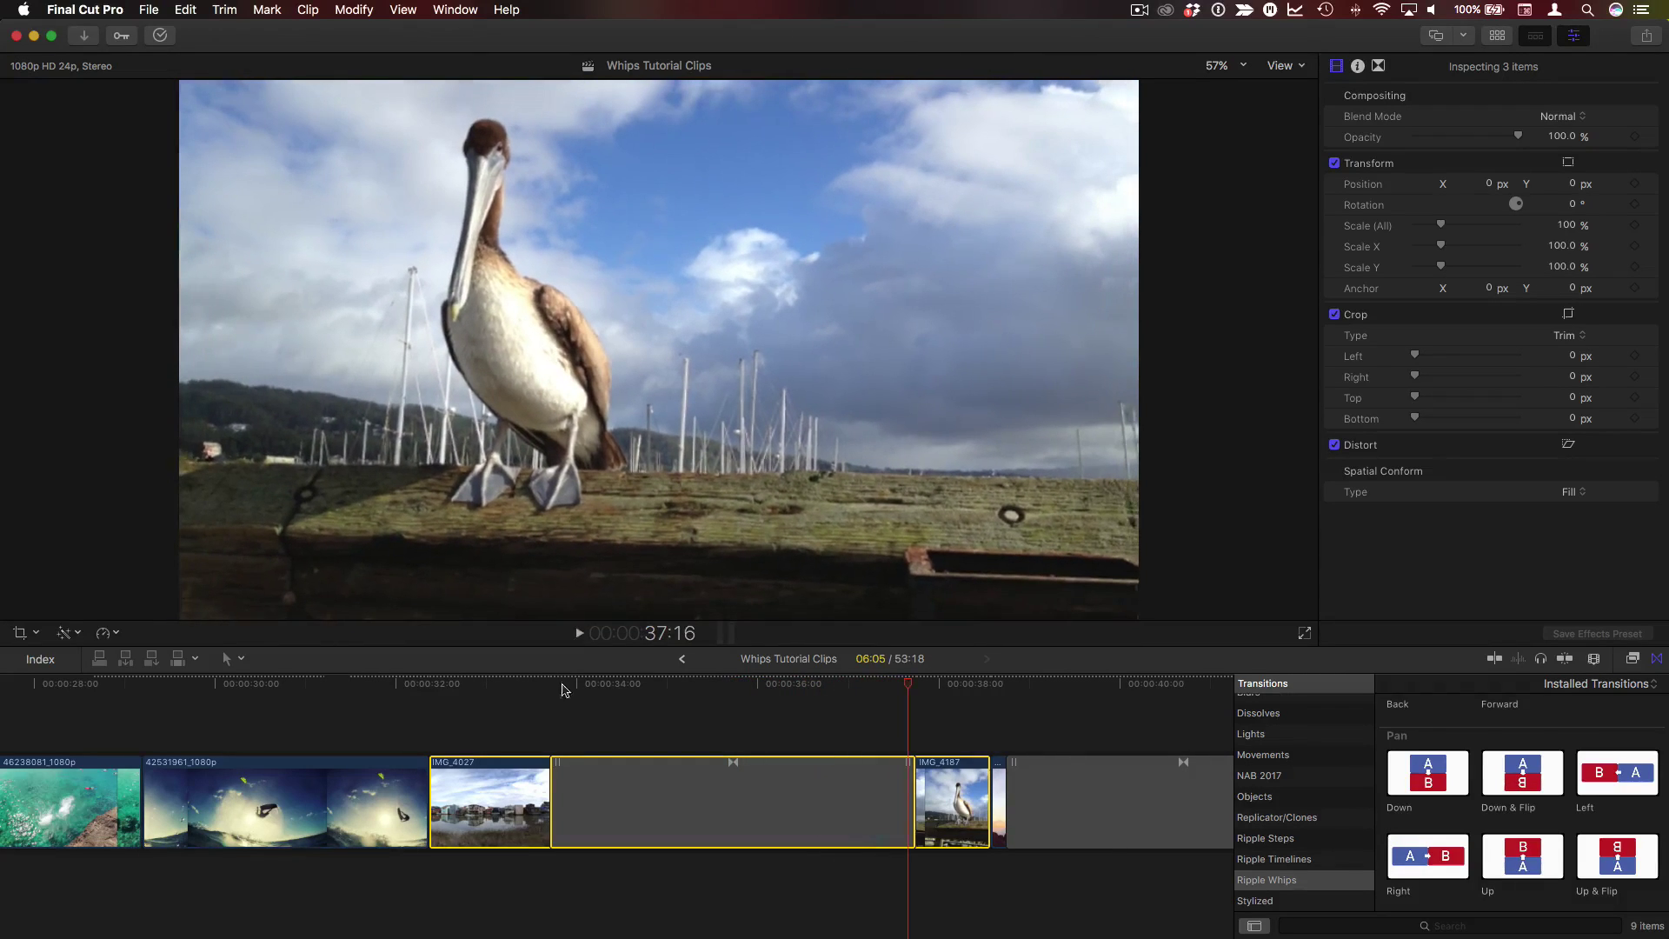
# Undo the Spatial Conform change, deselect the clips and return the playhead to 33:07 on IMG_4027
pyautogui.click(696, 685)
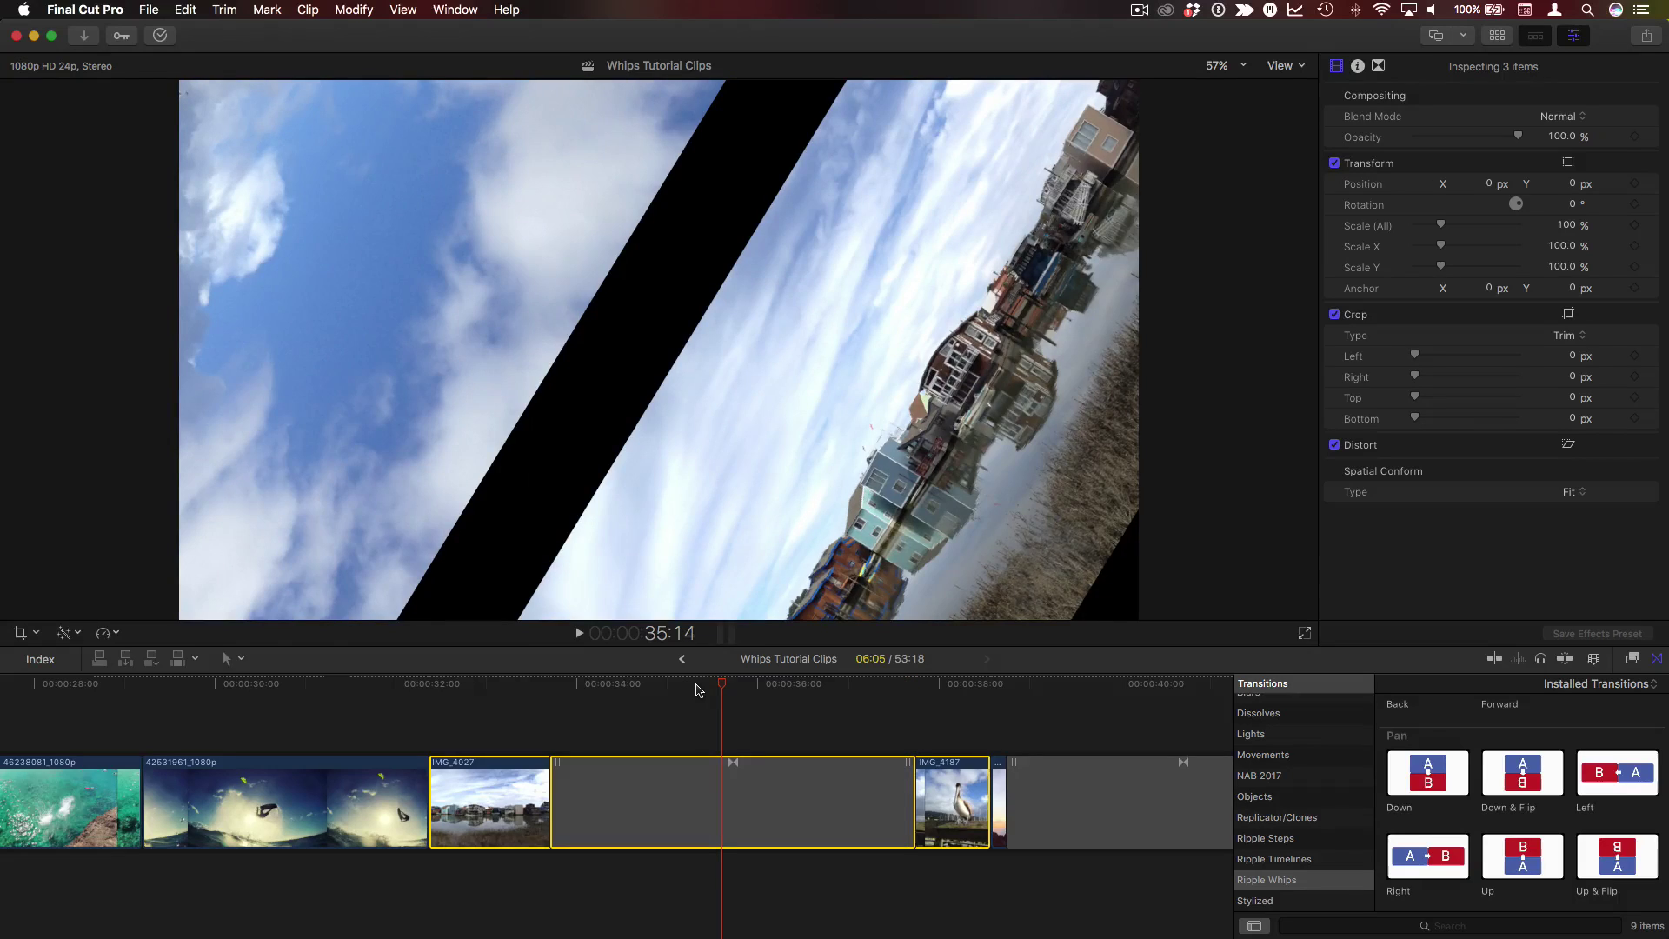
pyautogui.click(694, 696)
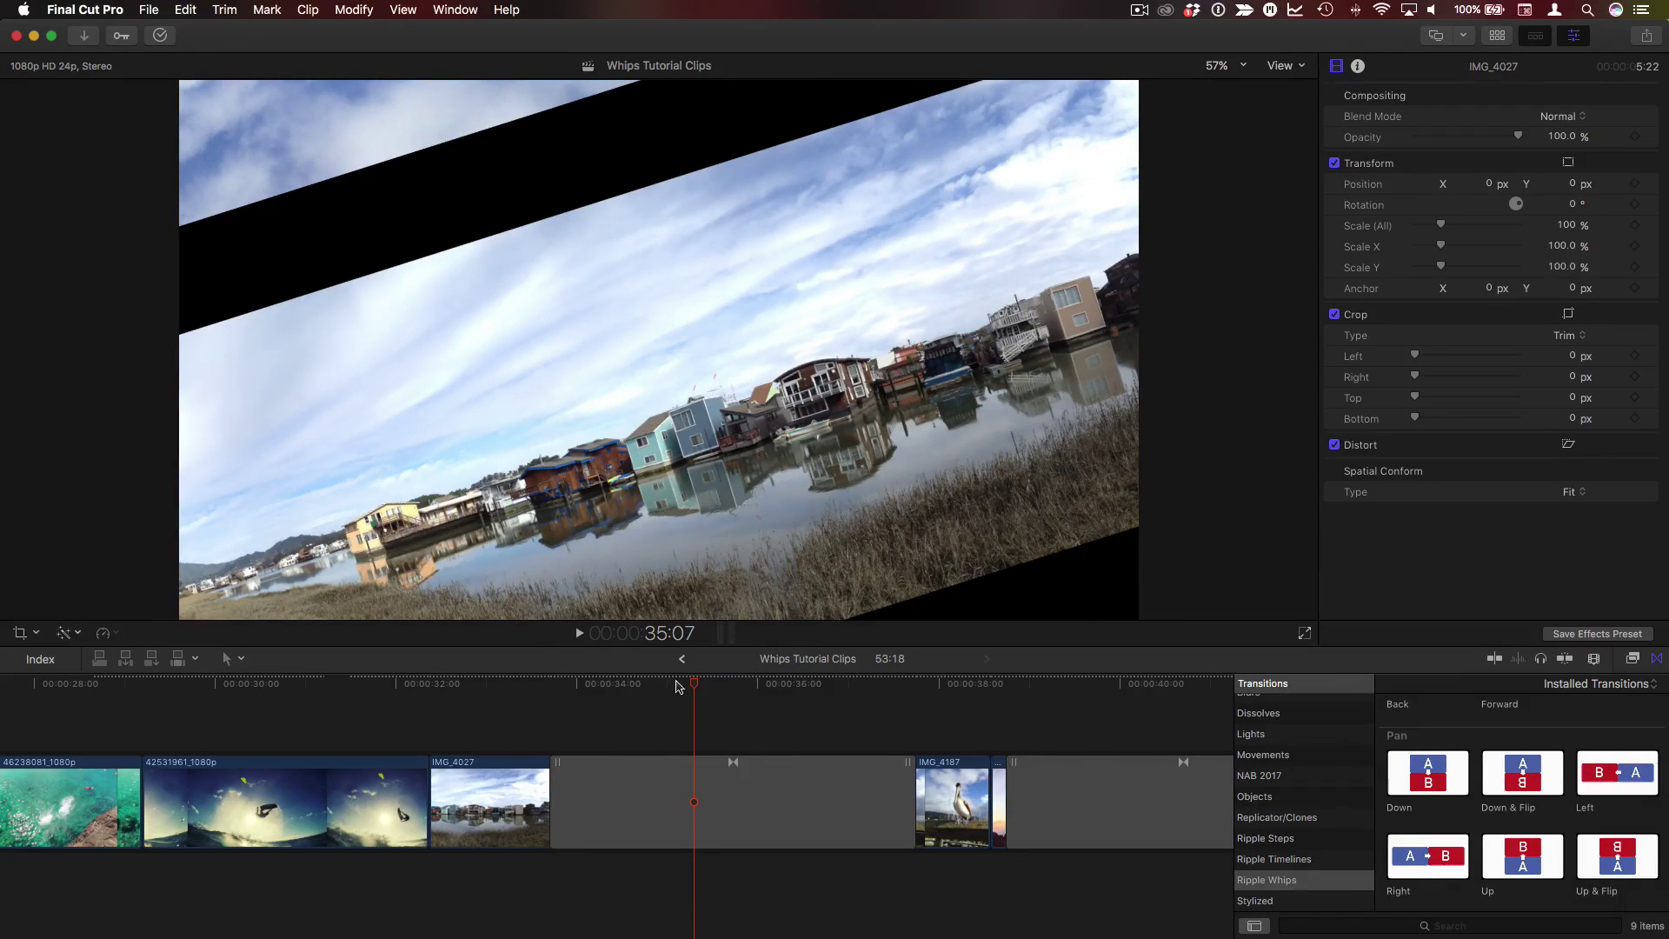
pyautogui.click(669, 686)
pyautogui.click(516, 686)
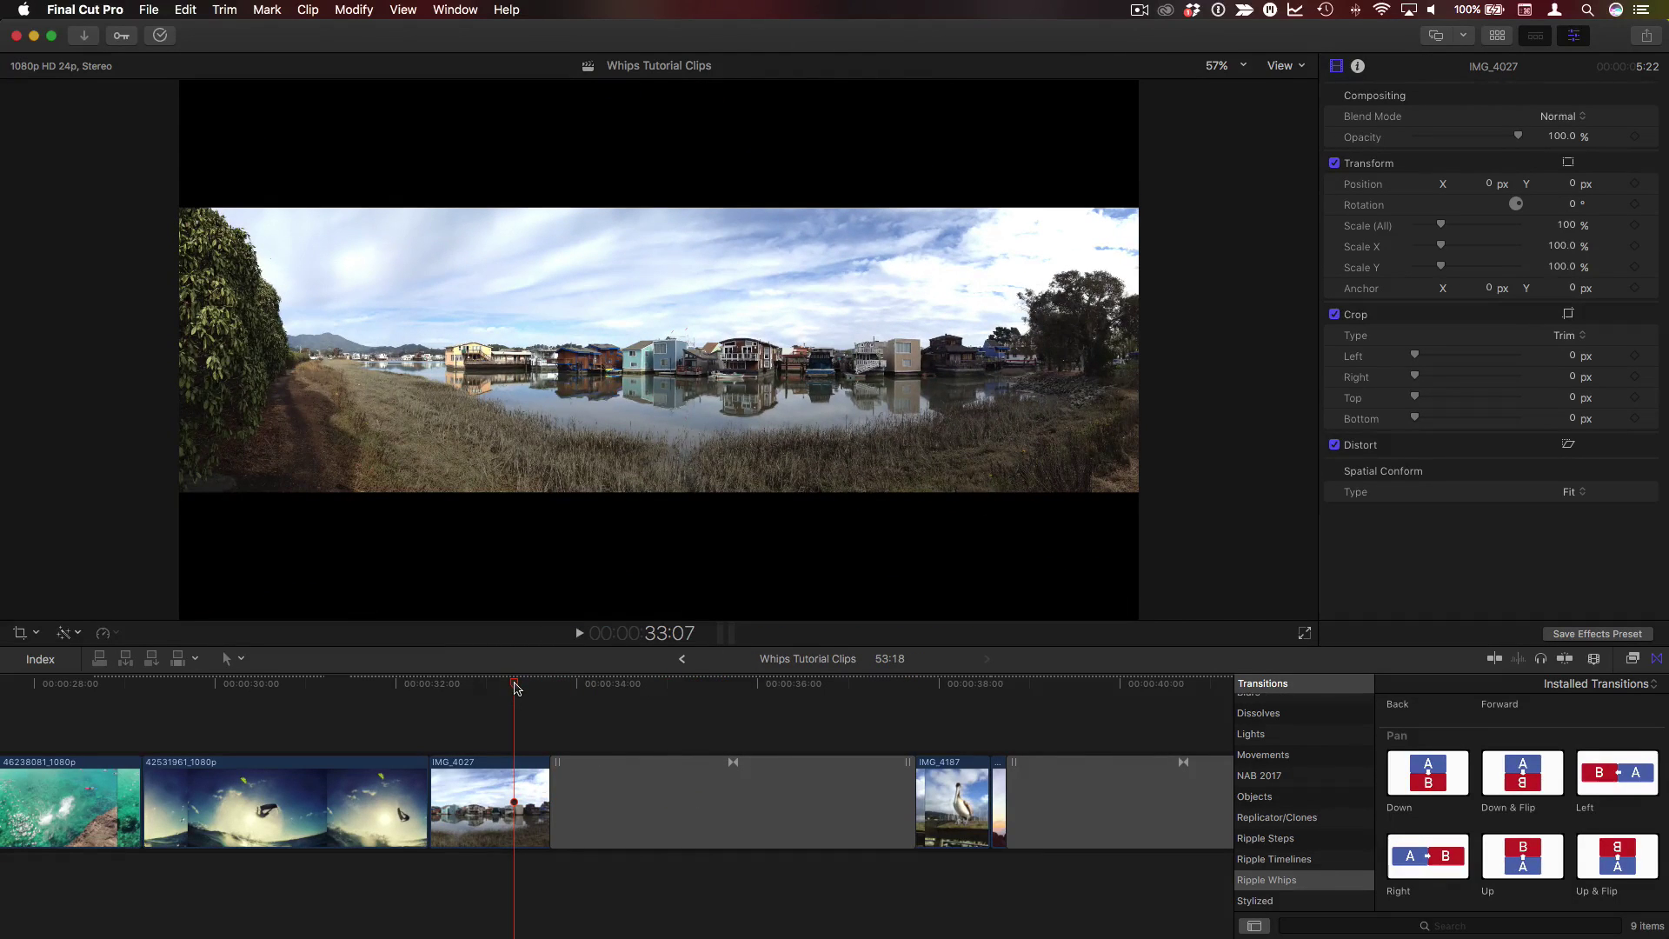
# Apply a Ken Burns crop to IMG_4027 with the Start frame left of centre and the End frame shifted right over the houseboats
pyautogui.click(20, 634)
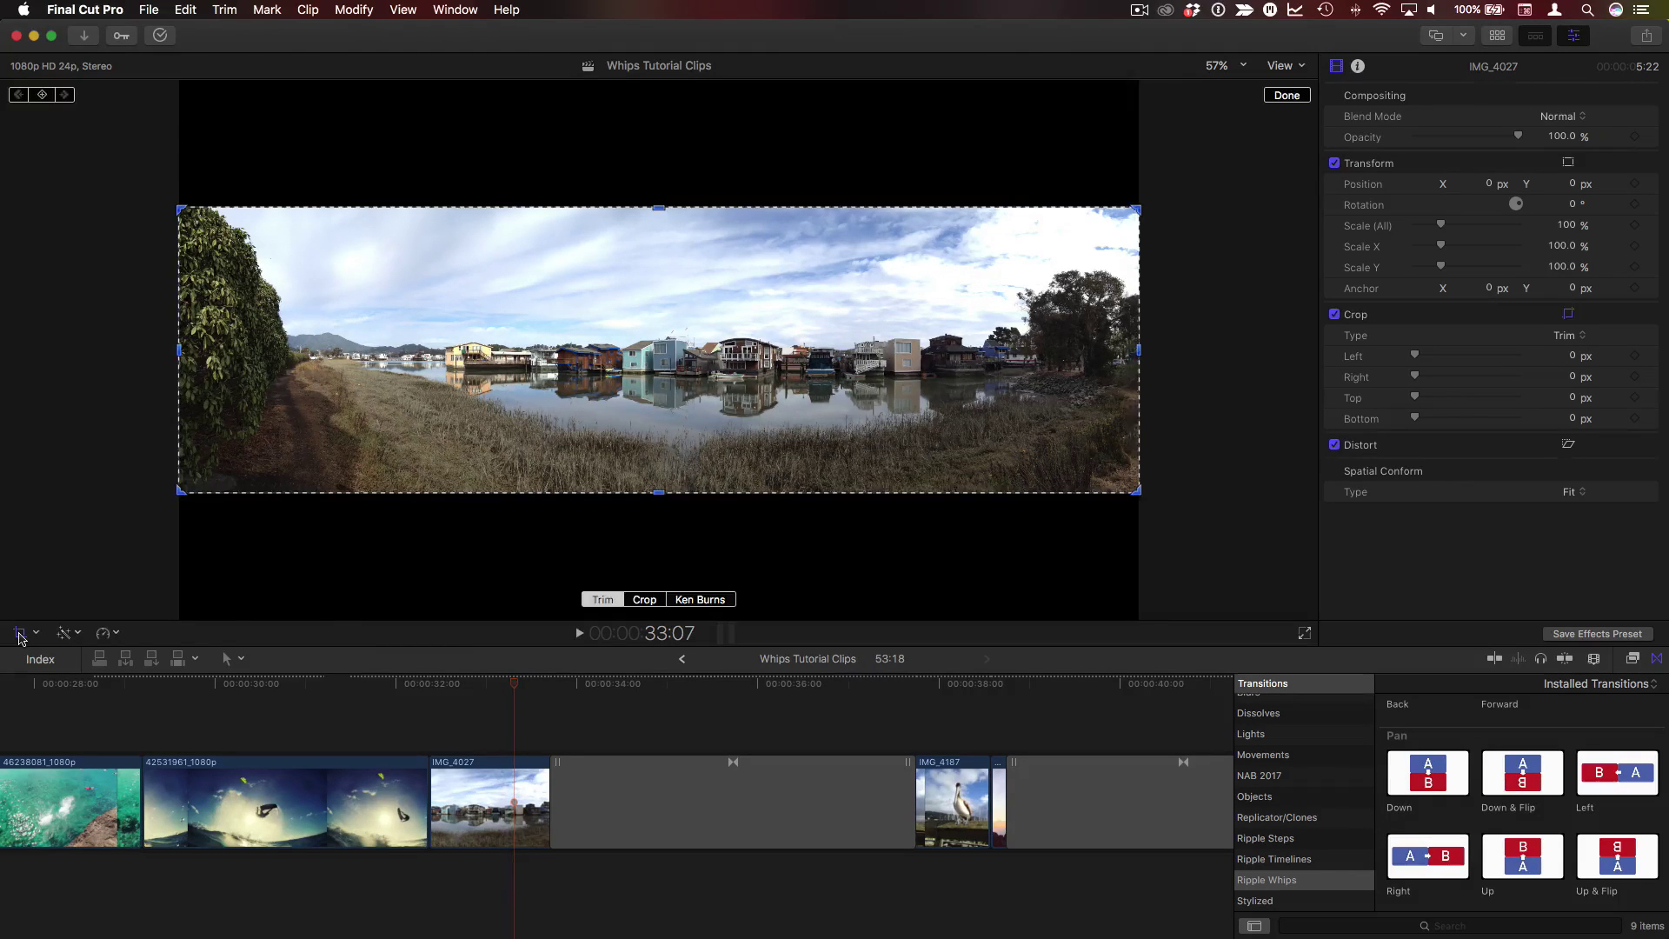
pyautogui.click(701, 600)
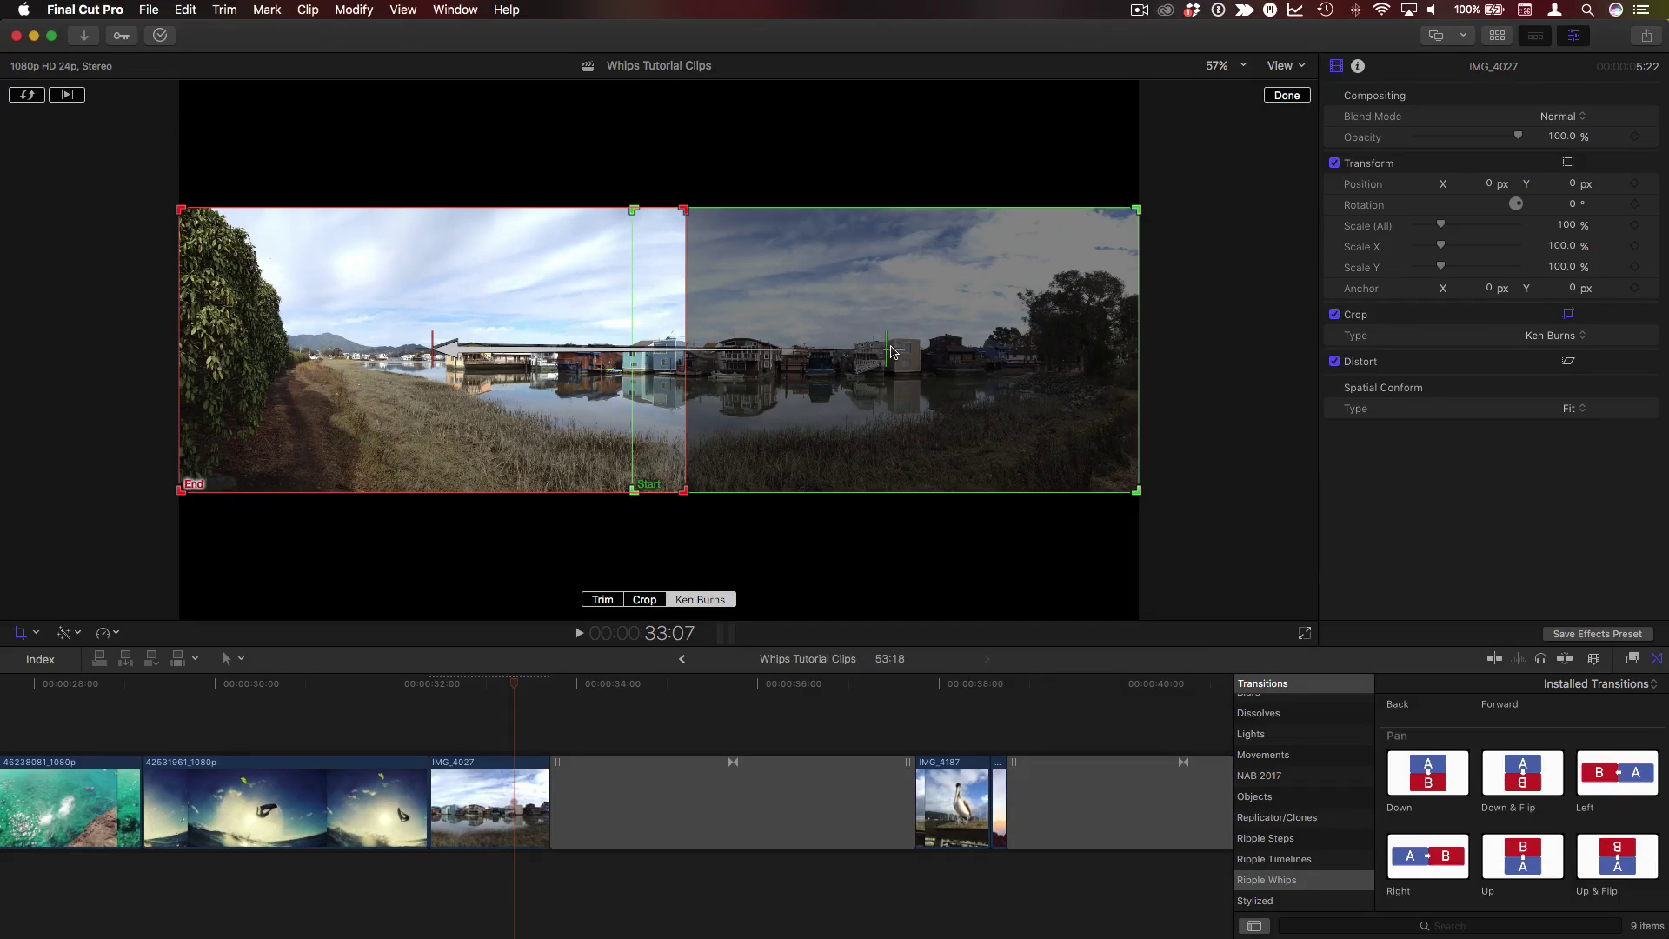
pyautogui.moveTo(891, 352); pyautogui.dragTo(610, 355)
pyautogui.moveTo(300, 353); pyautogui.dragTo(625, 351)
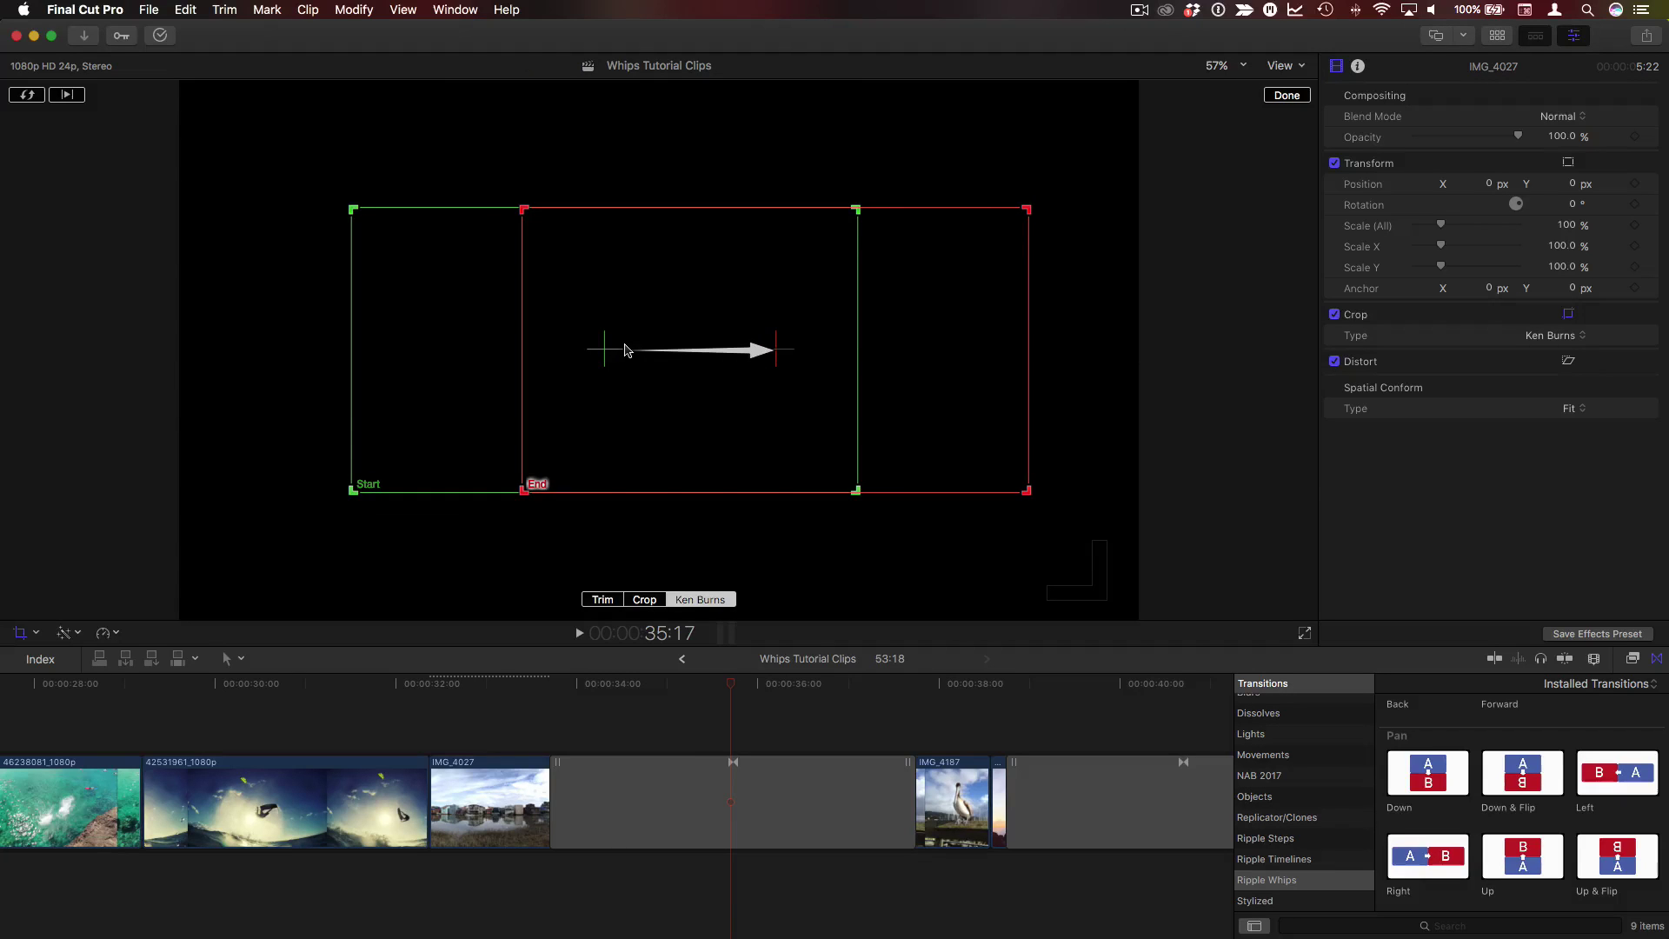
pyautogui.click(523, 686)
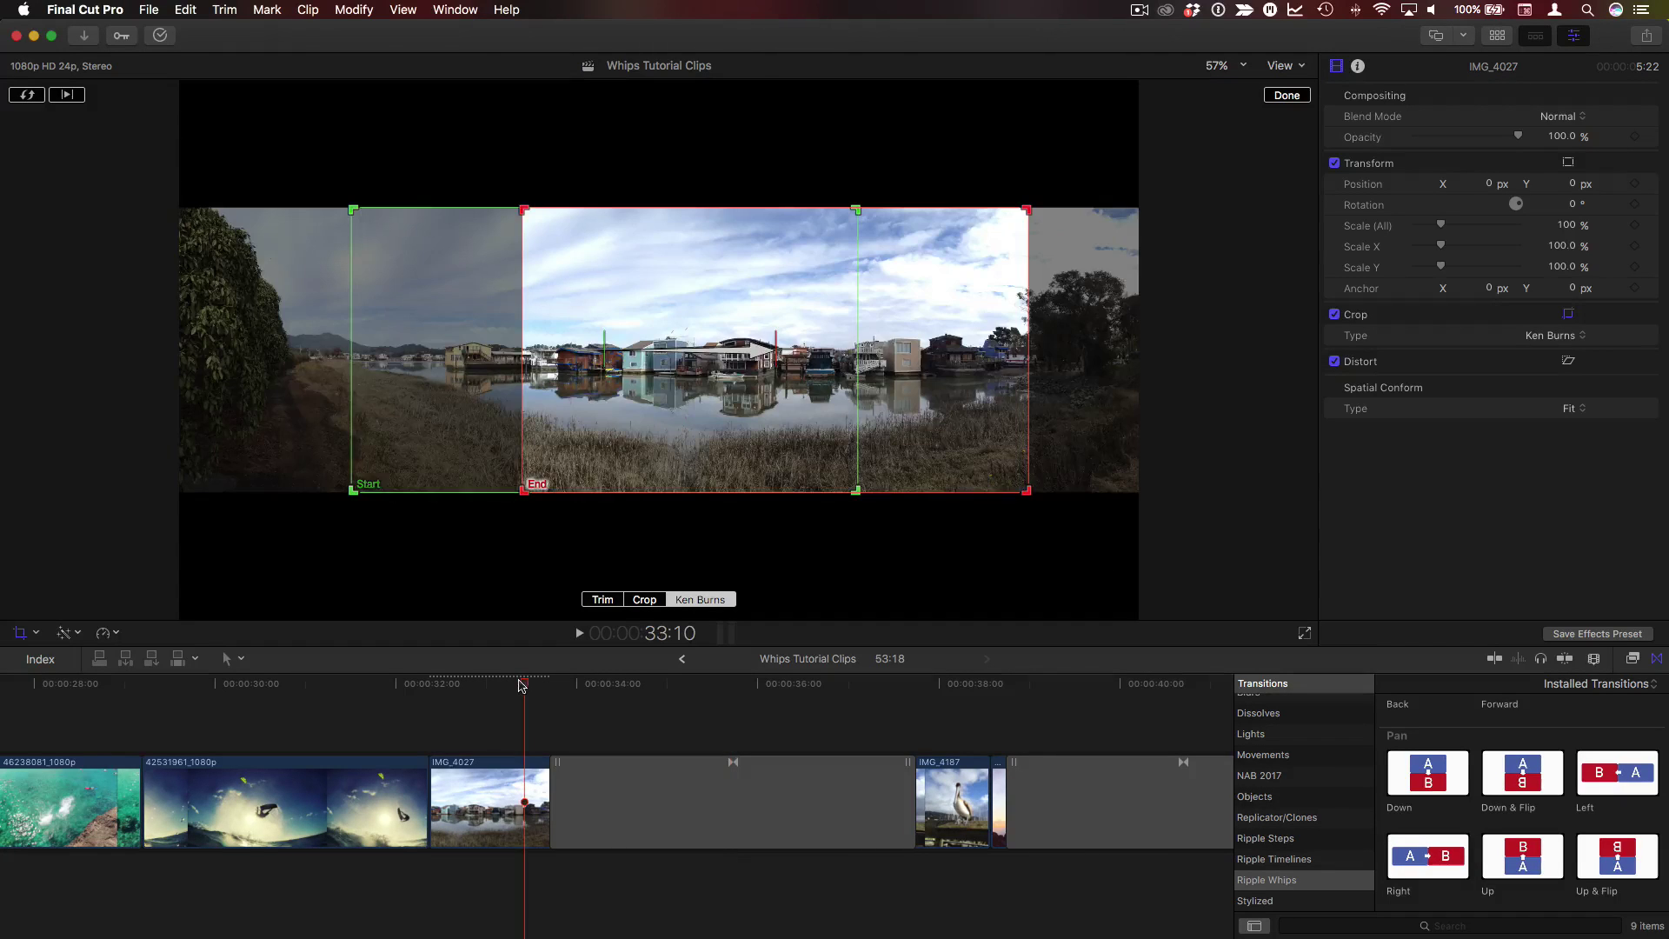
# Apply a Ken Burns crop to IMG_4187, shift its Start frame up and left toward the pelican, and play back the result
pyautogui.moveTo(520, 686); pyautogui.dragTo(958, 687)
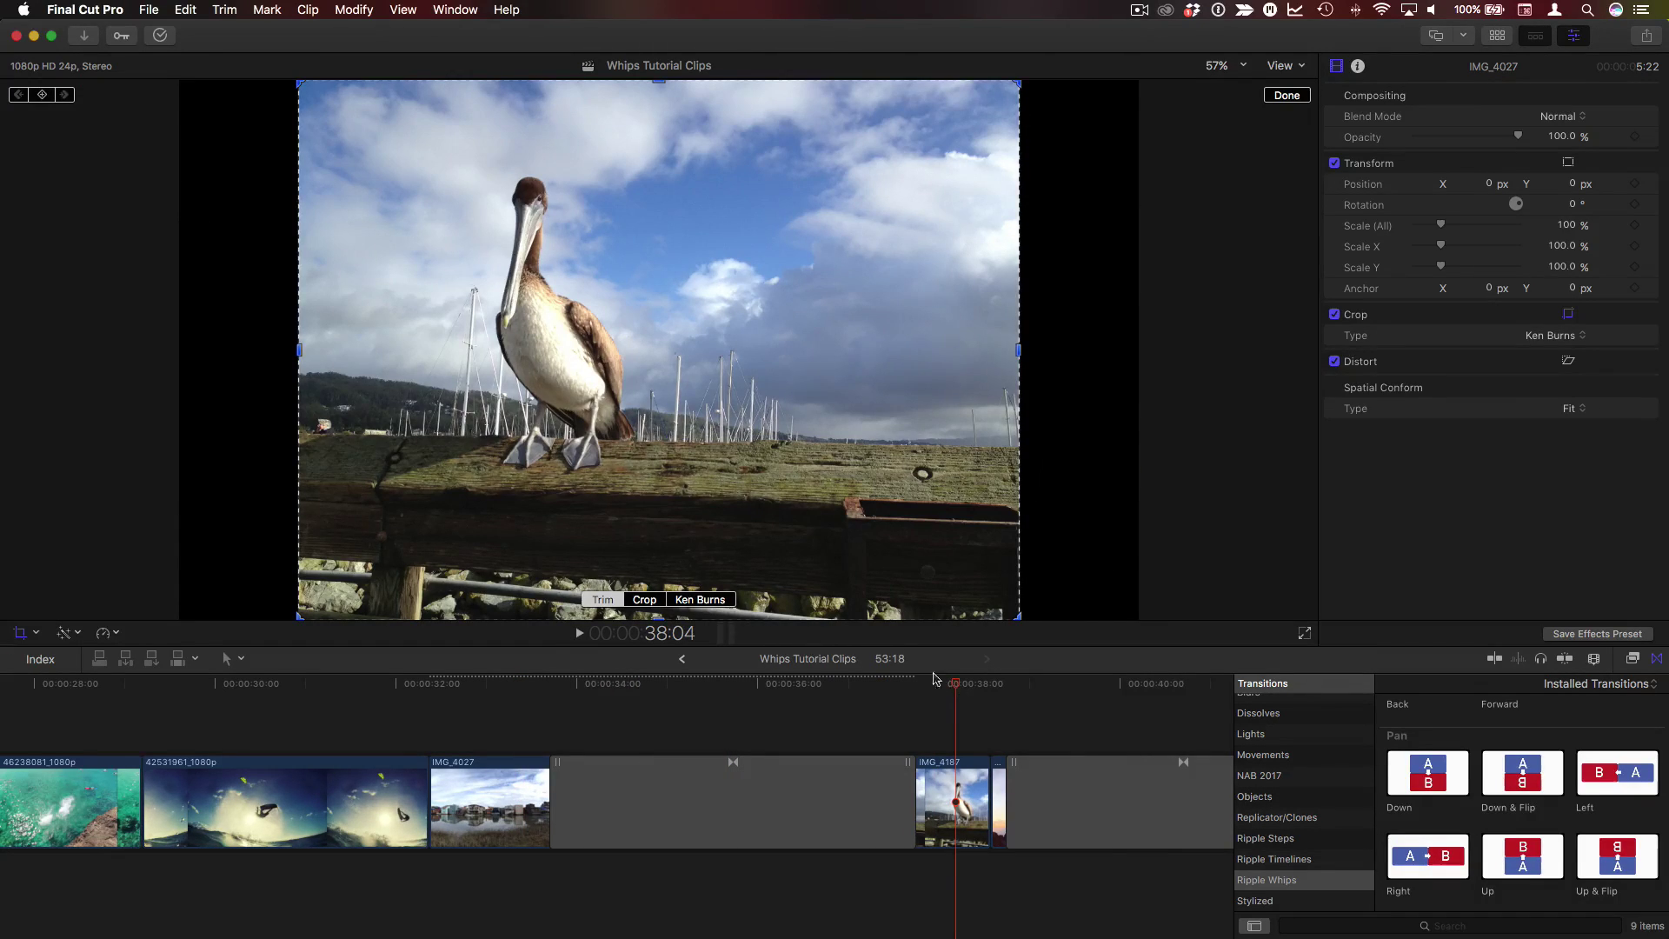
pyautogui.click(699, 600)
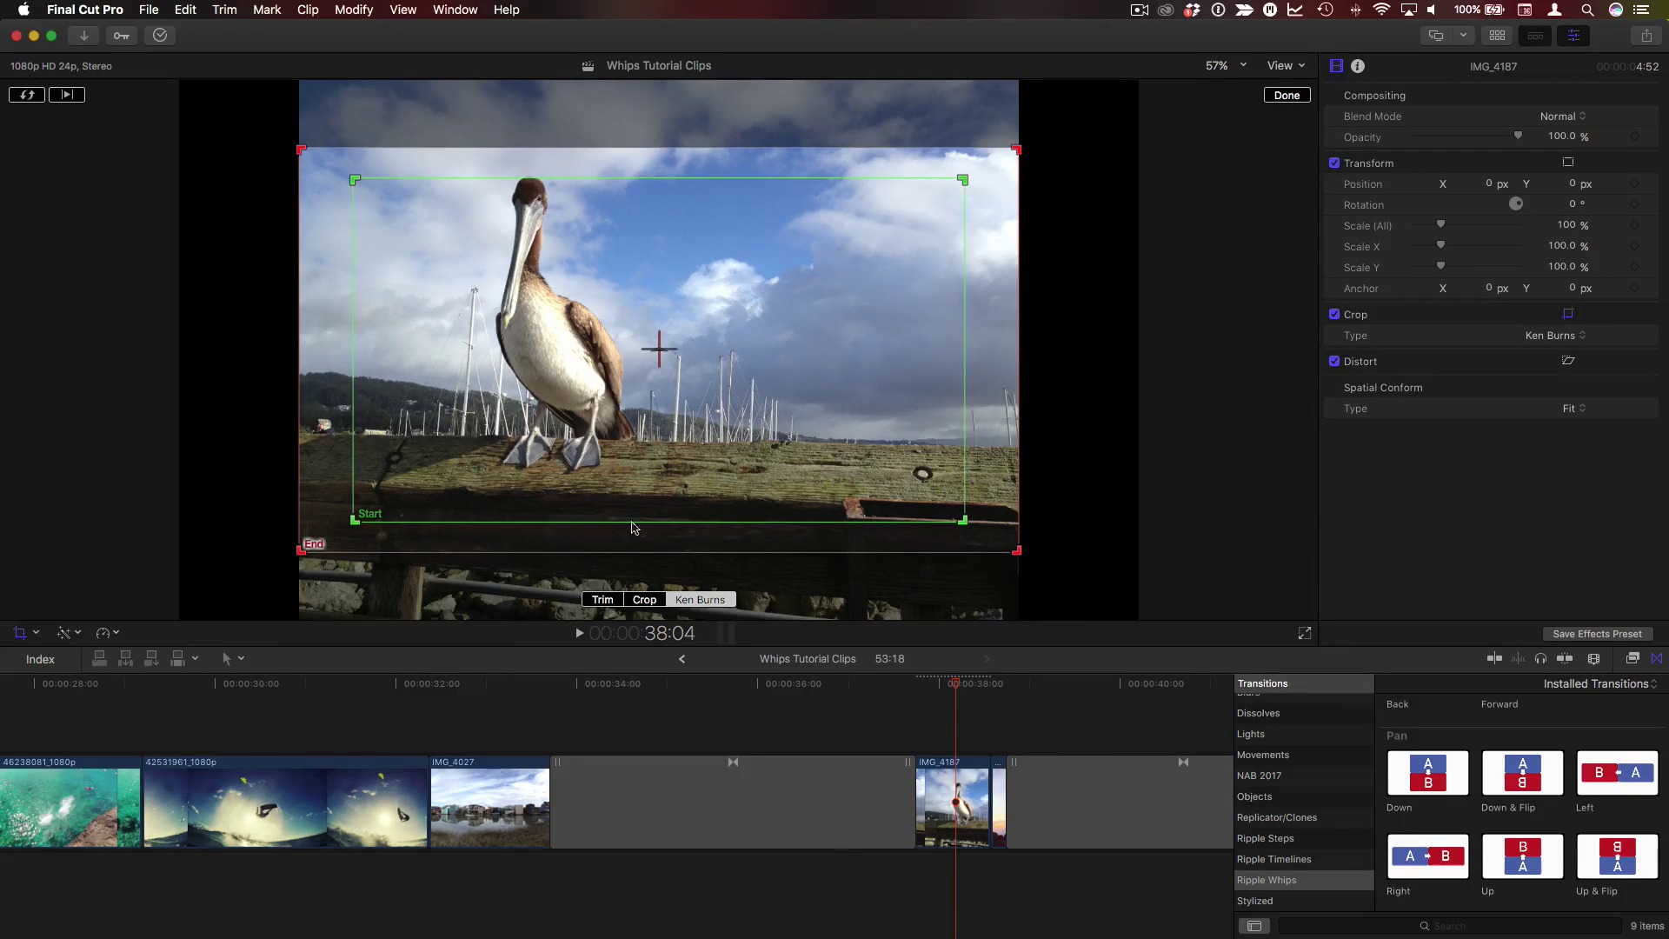
pyautogui.moveTo(638, 341); pyautogui.dragTo(637, 342)
pyautogui.press('space')
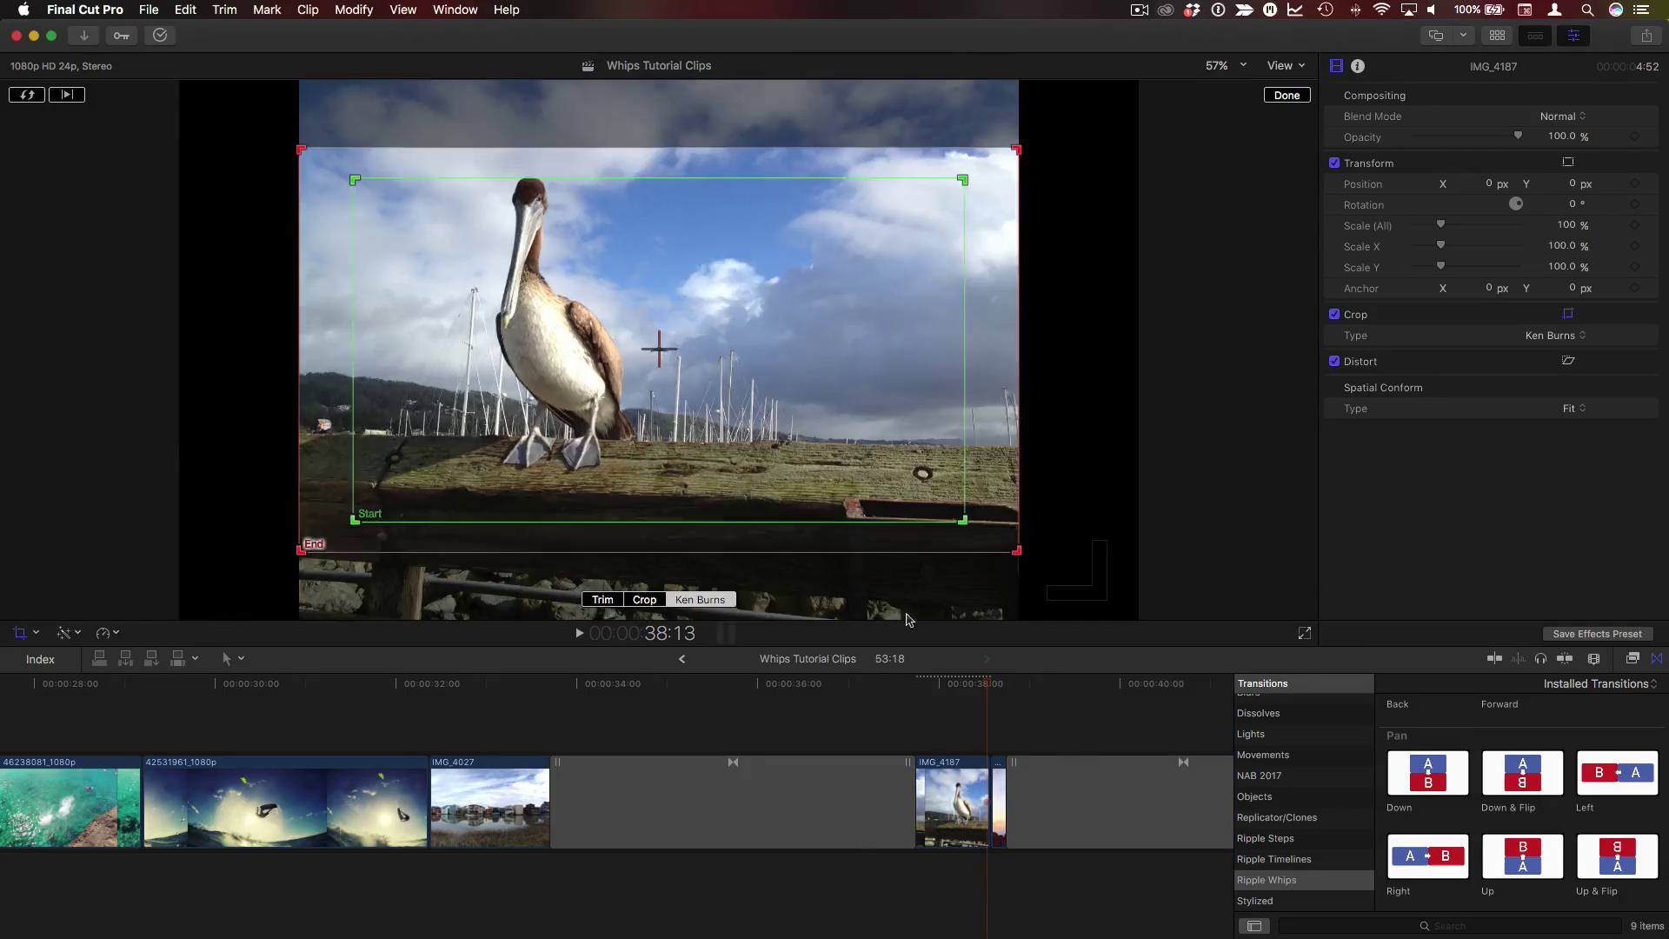
pyautogui.moveTo(659, 353); pyautogui.dragTo(629, 329)
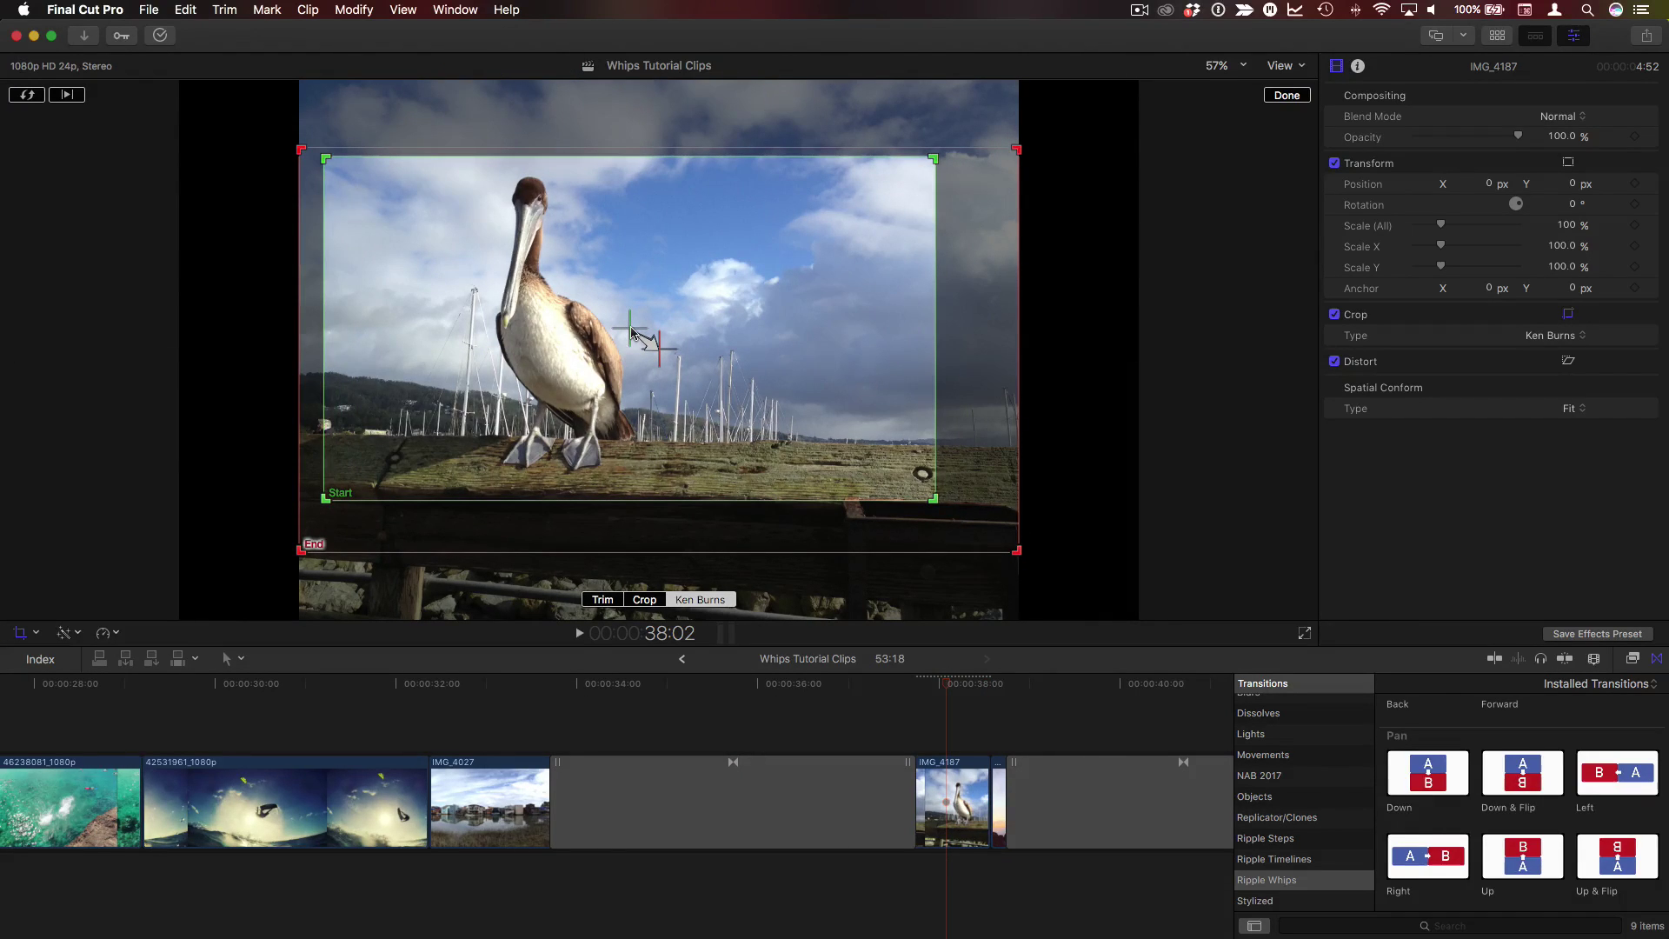
pyautogui.click(1287, 95)
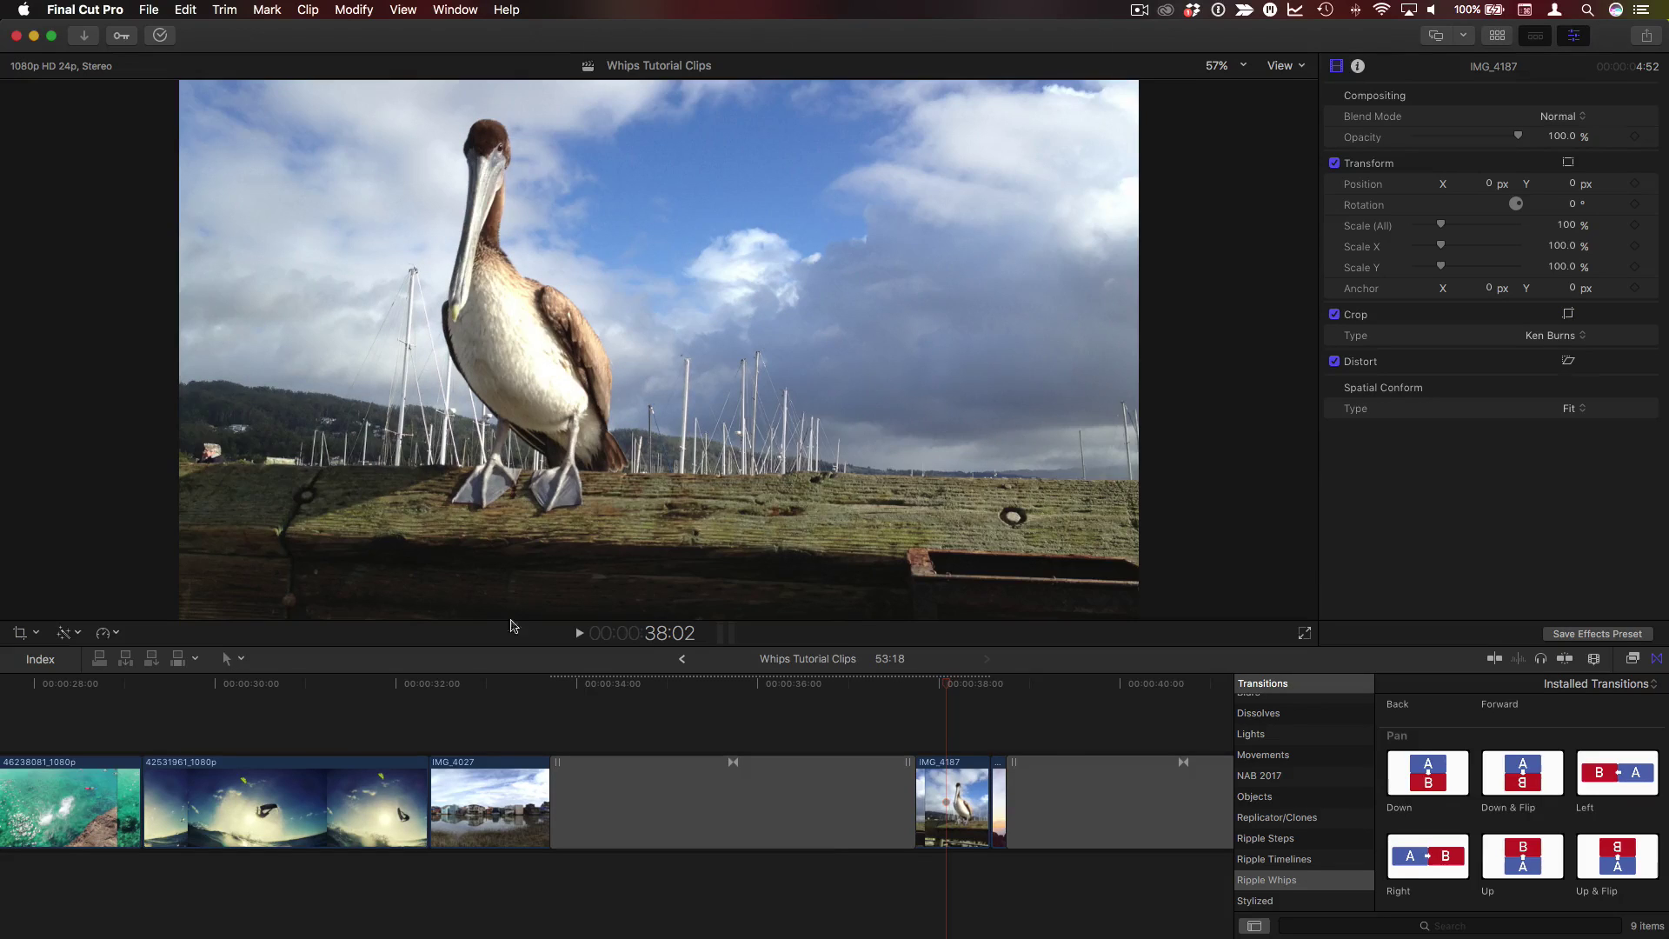
pyautogui.moveTo(443, 686)
pyautogui.mouseDown()
pyautogui.moveTo(986, 694)
pyautogui.moveTo(470, 684)
pyautogui.mouseUp()
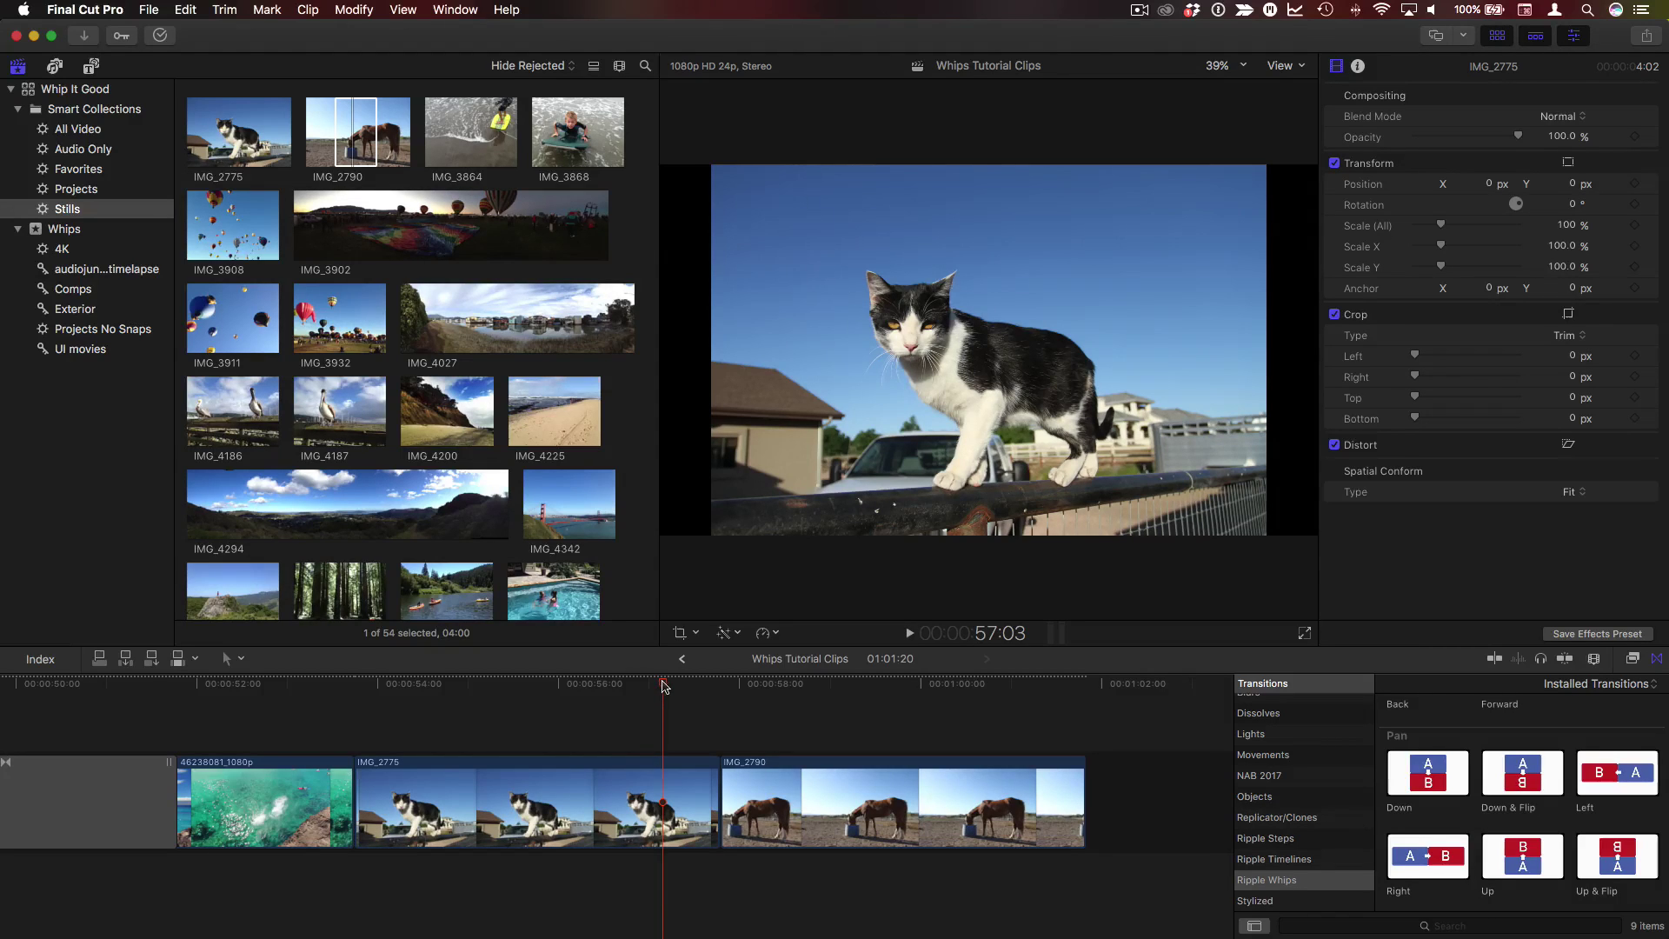
# Apply the Ripple Whips Up & Flip transition to the edit between IMG_2775 and IMG_2790
pyautogui.moveTo(663, 686); pyautogui.dragTo(512, 689)
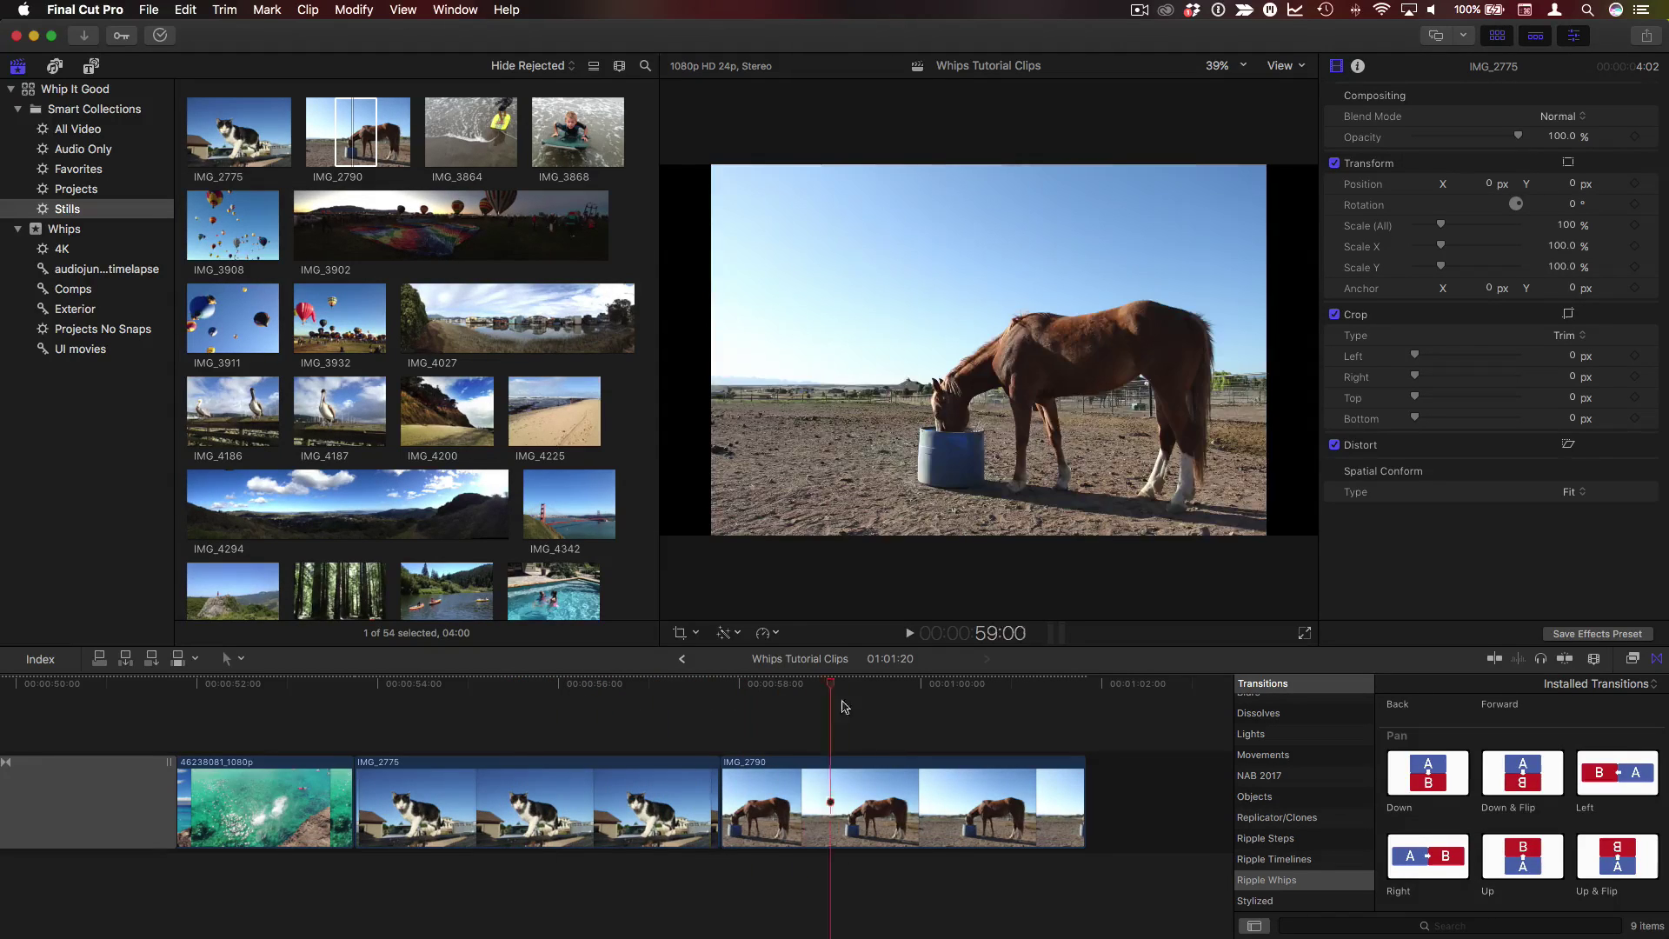
pyautogui.click(789, 706)
pyautogui.click(716, 787)
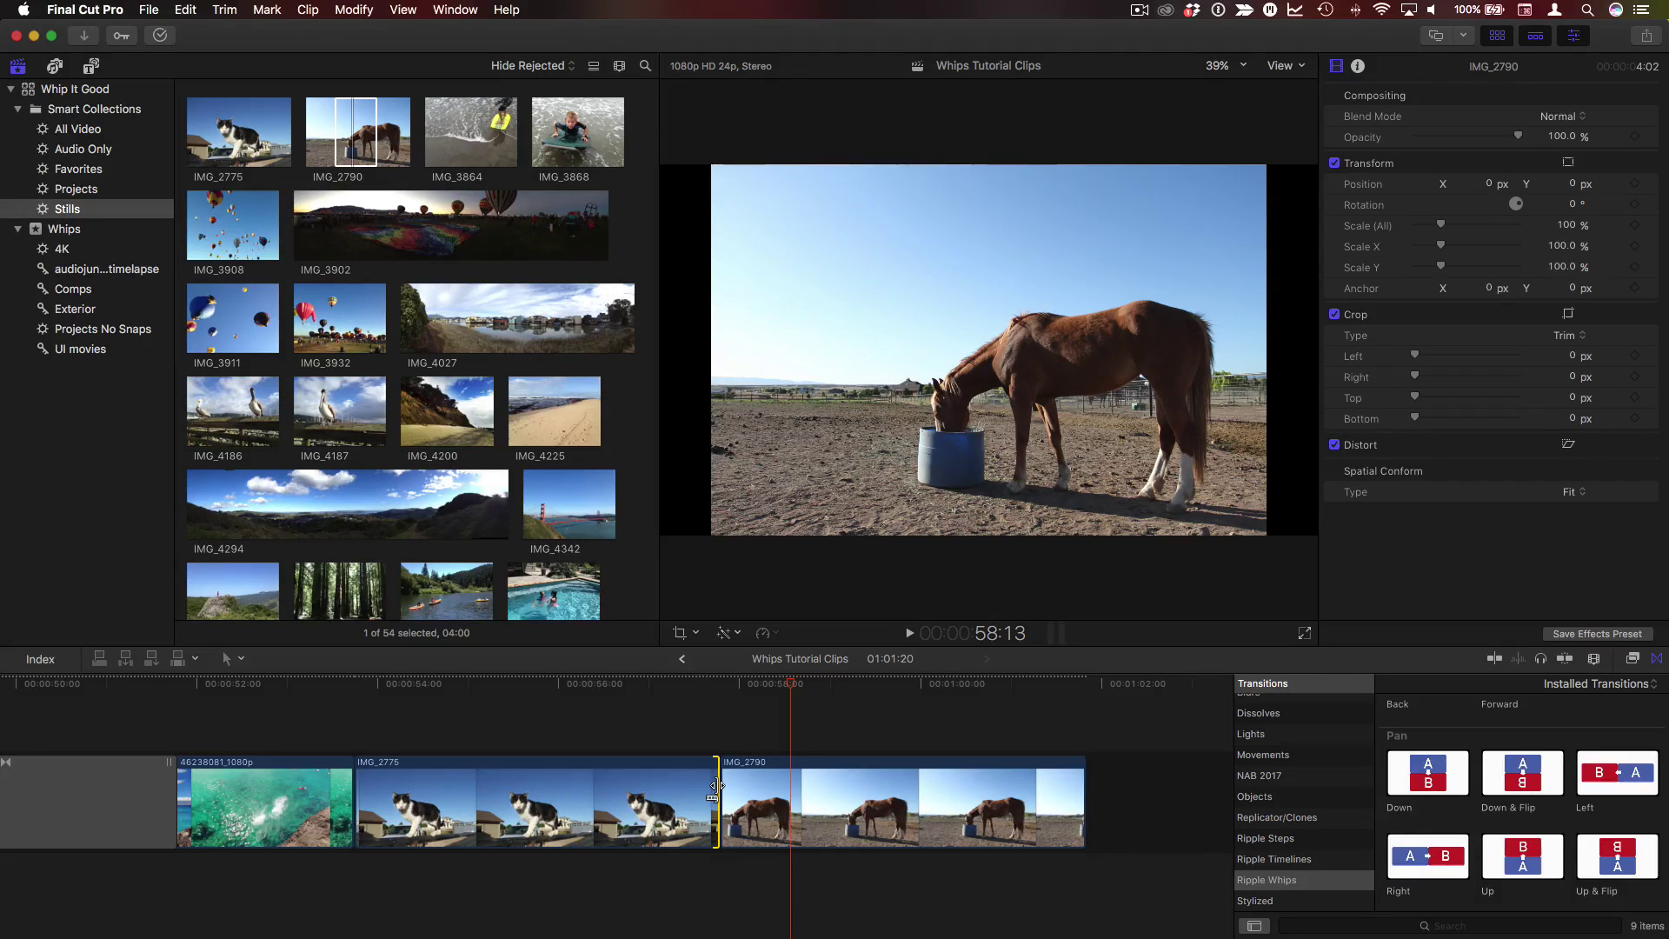
pyautogui.doubleClick(1632, 860)
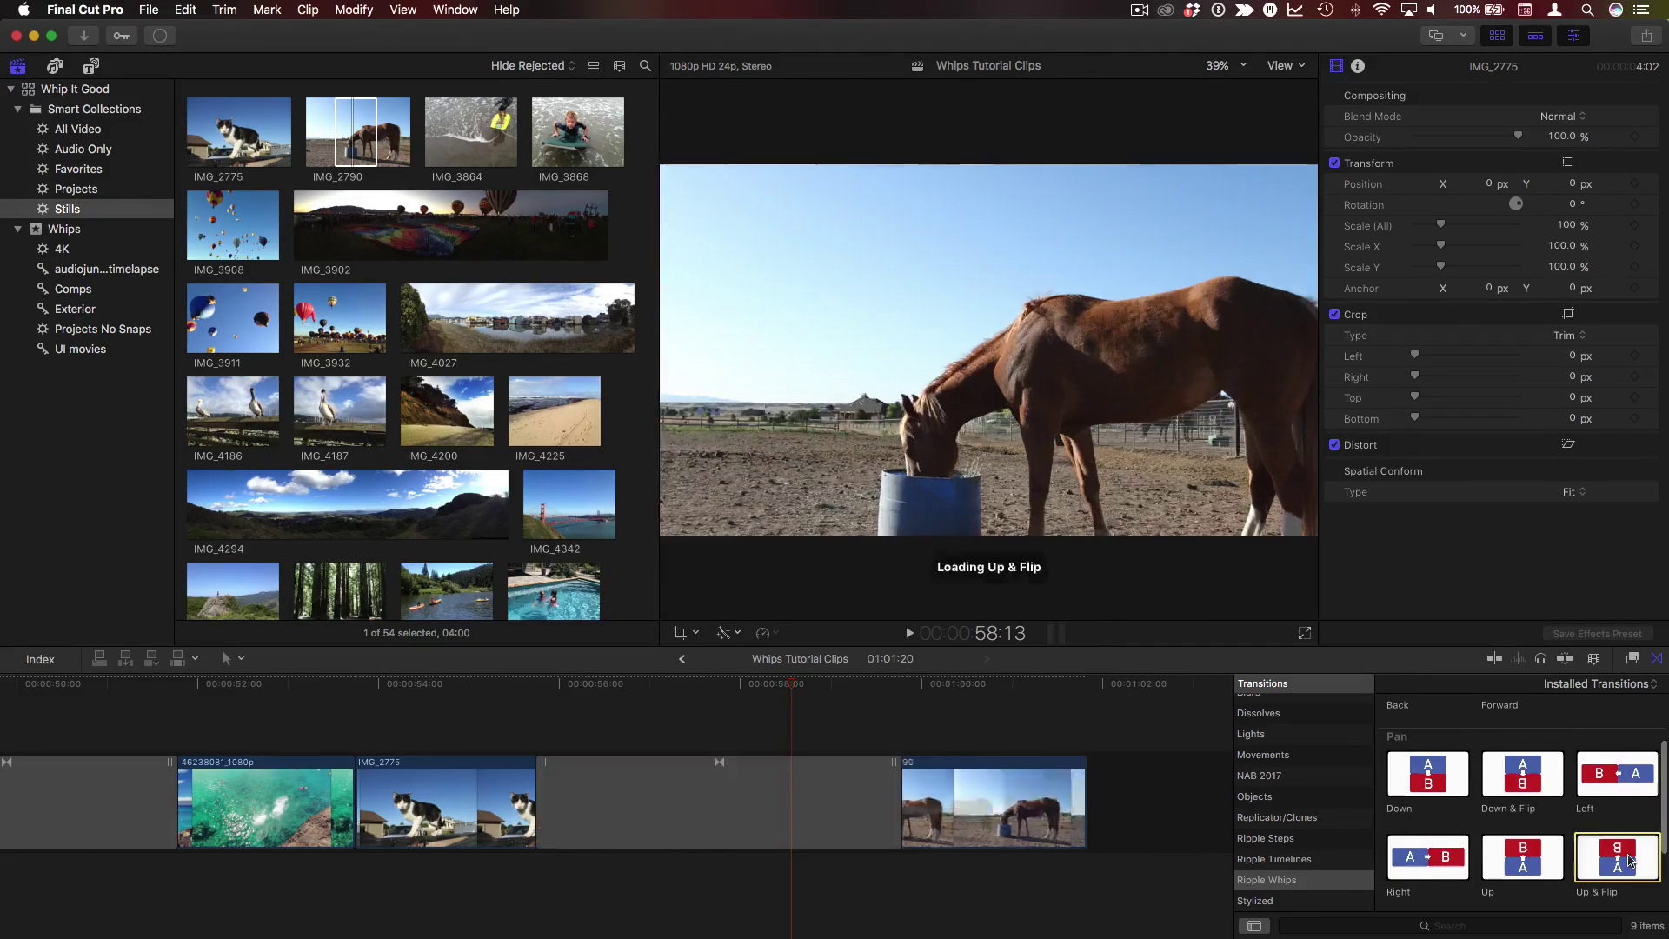
# Play through the Up & Flip transition from 55:08 and examine how the cat and horse photos fill the frame
pyautogui.click(504, 694)
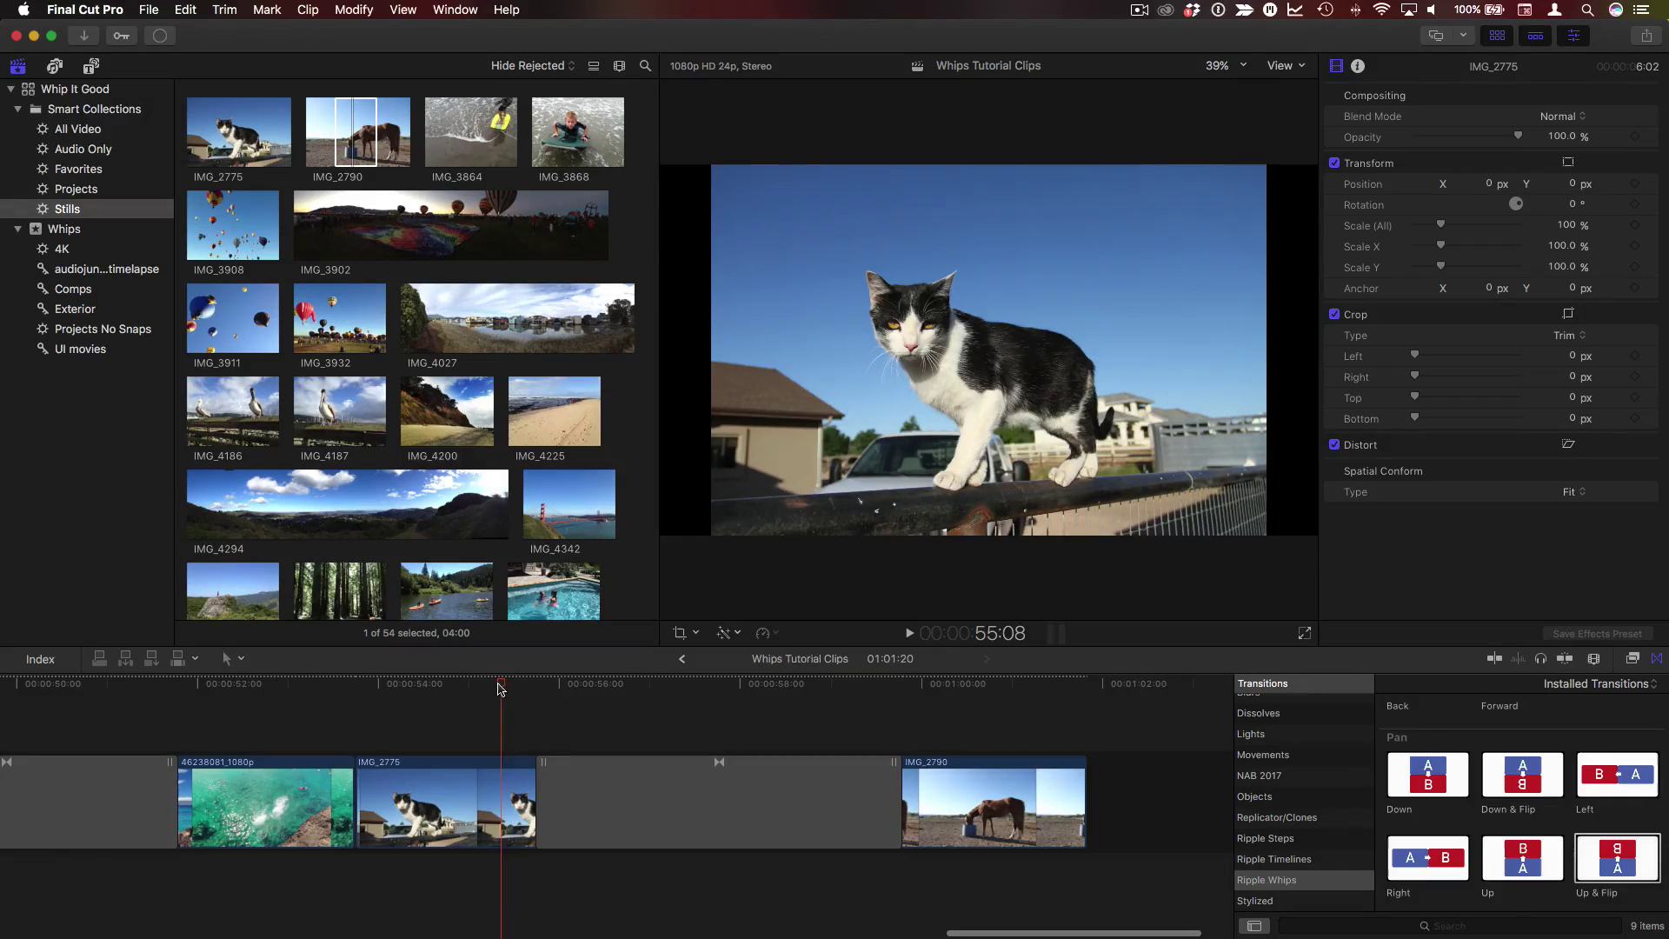
pyautogui.press('space')
pyautogui.moveTo(671, 694); pyautogui.dragTo(804, 695)
# Set Spatial Conform to Fill for IMG_2775 and IMG_2790 and scrub to the middle of the transition at 57:19
pyautogui.moveTo(489, 704); pyautogui.dragTo(995, 813)
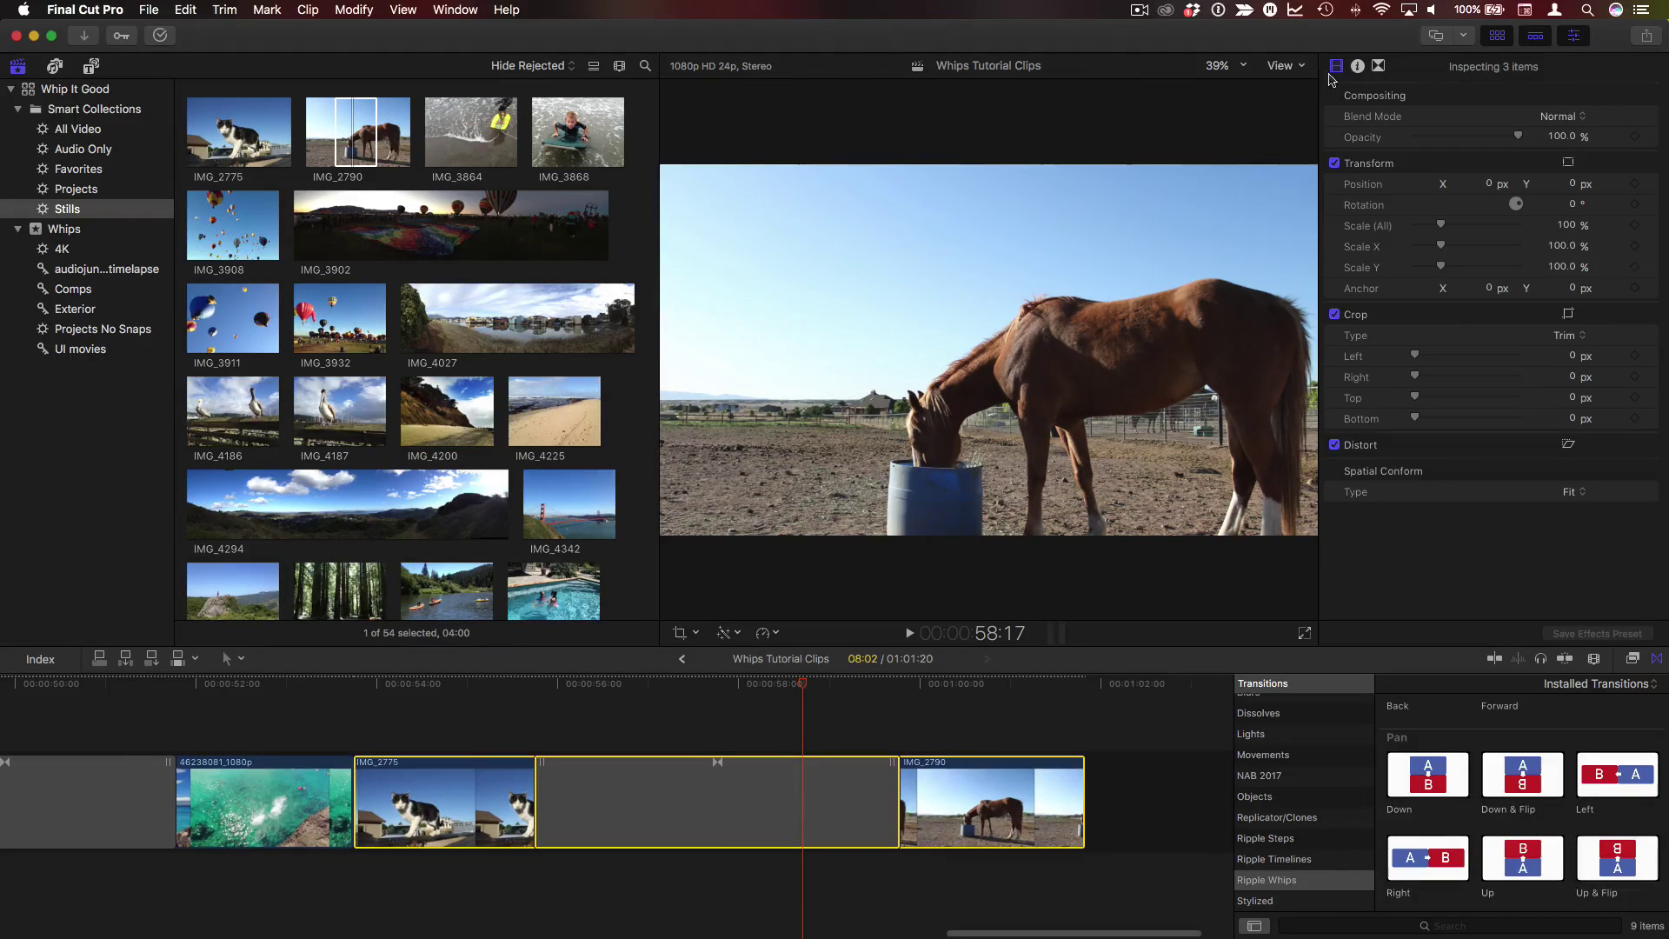
pyautogui.click(1571, 492)
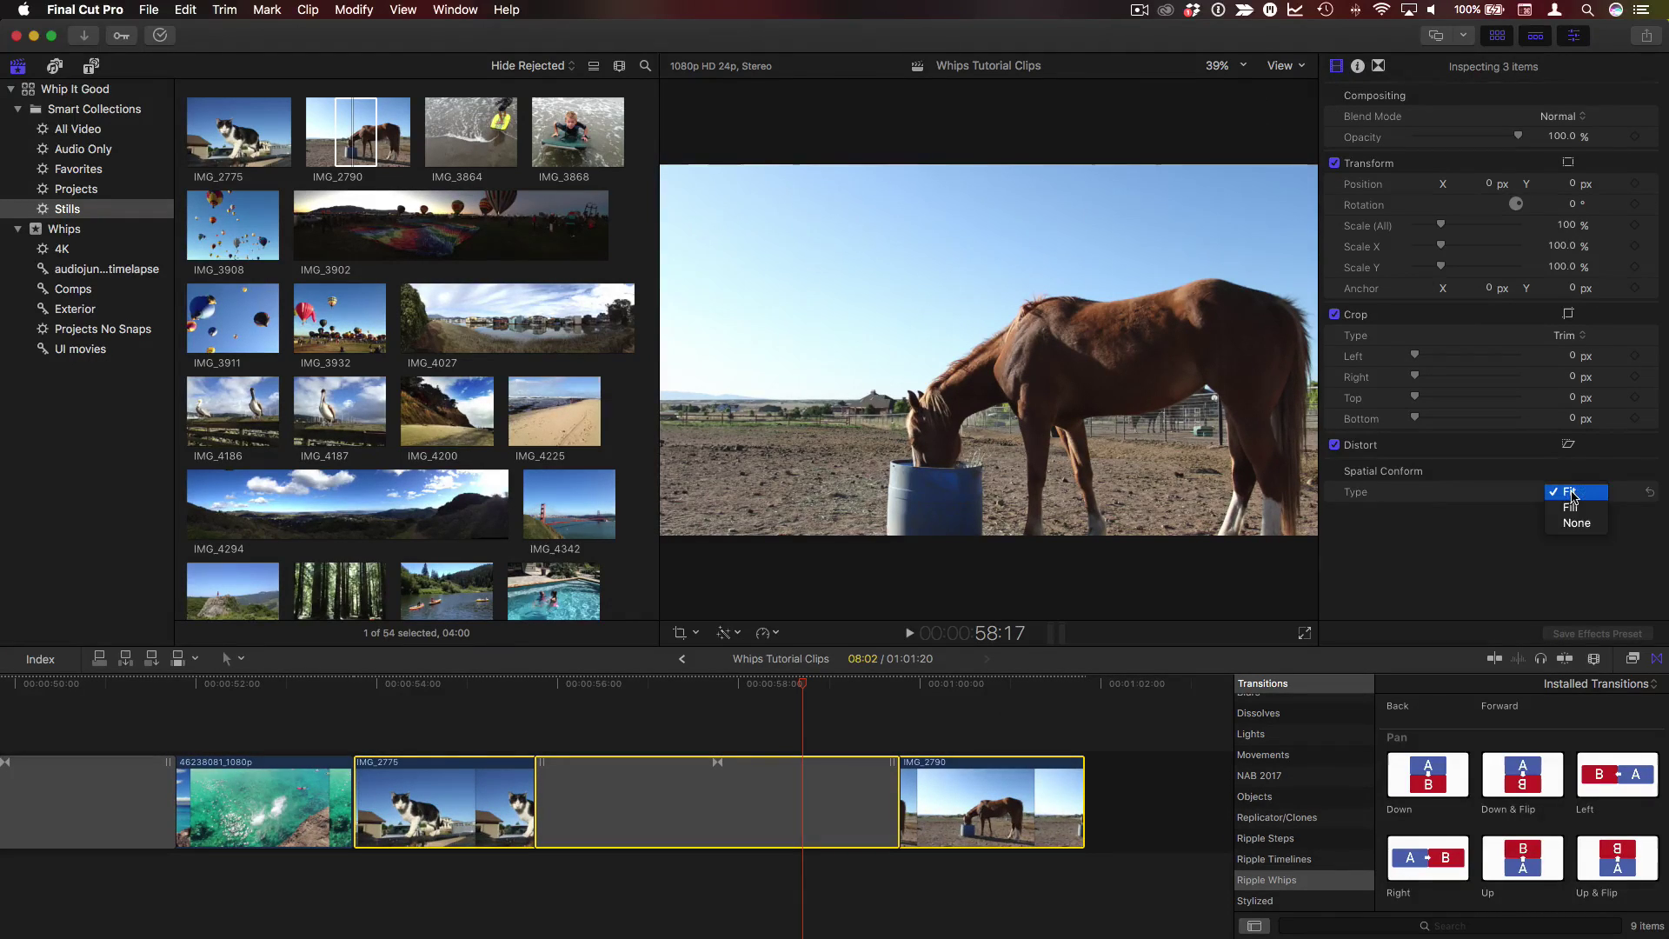
pyautogui.click(1575, 510)
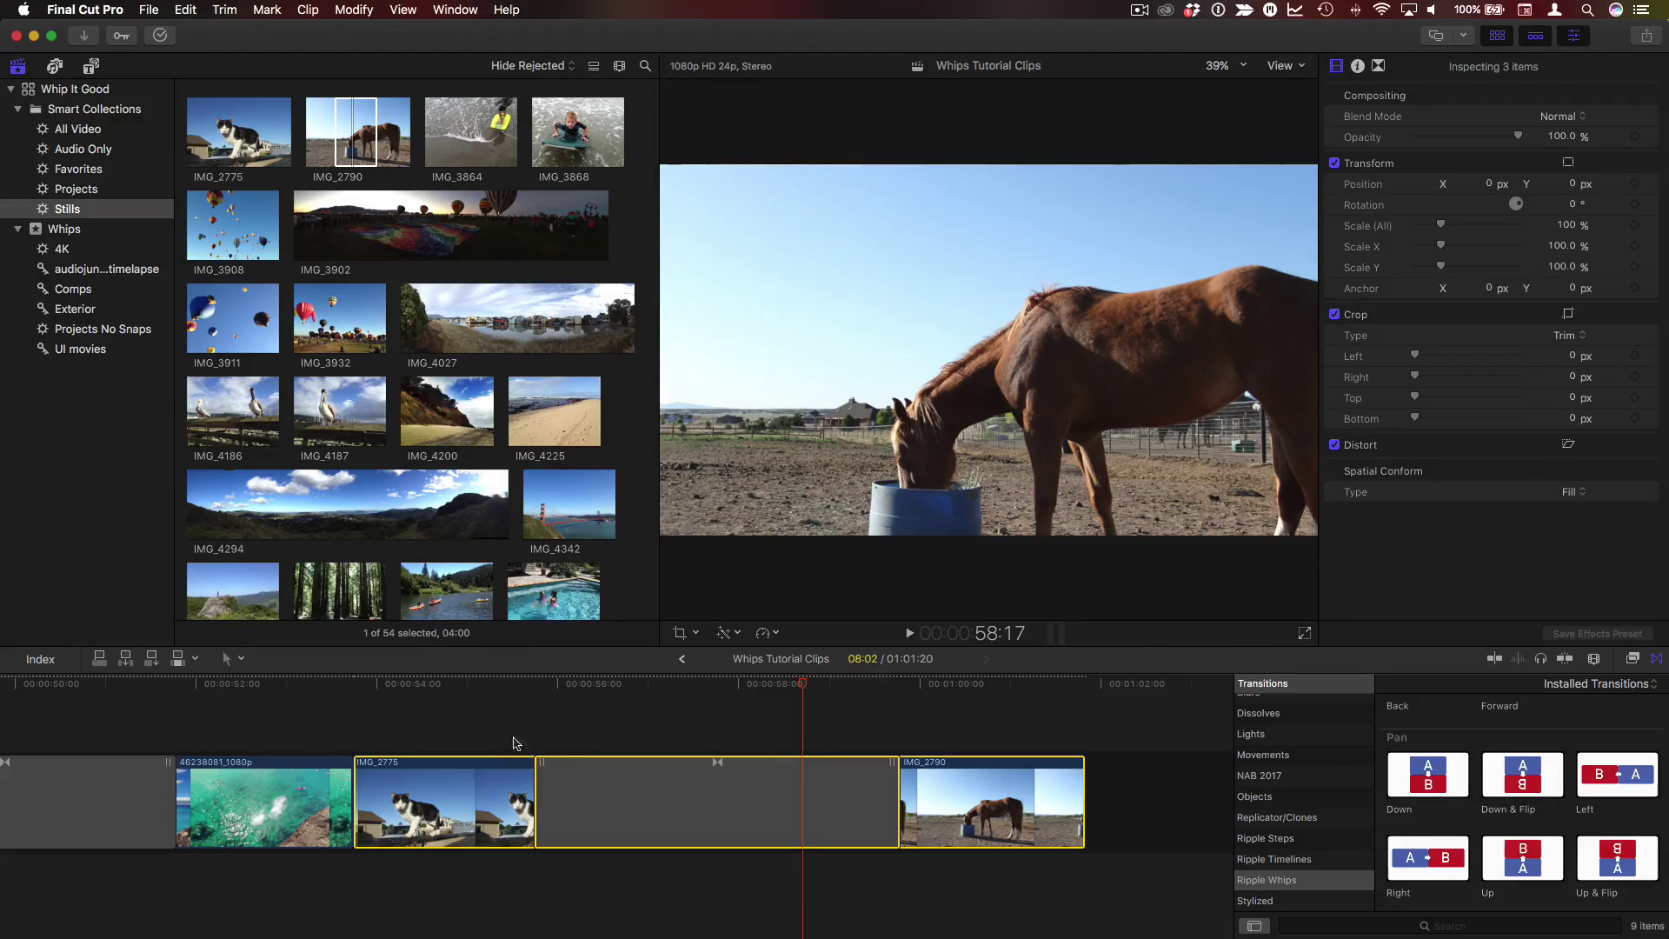
pyautogui.click(484, 692)
pyautogui.moveTo(484, 691); pyautogui.dragTo(720, 762)
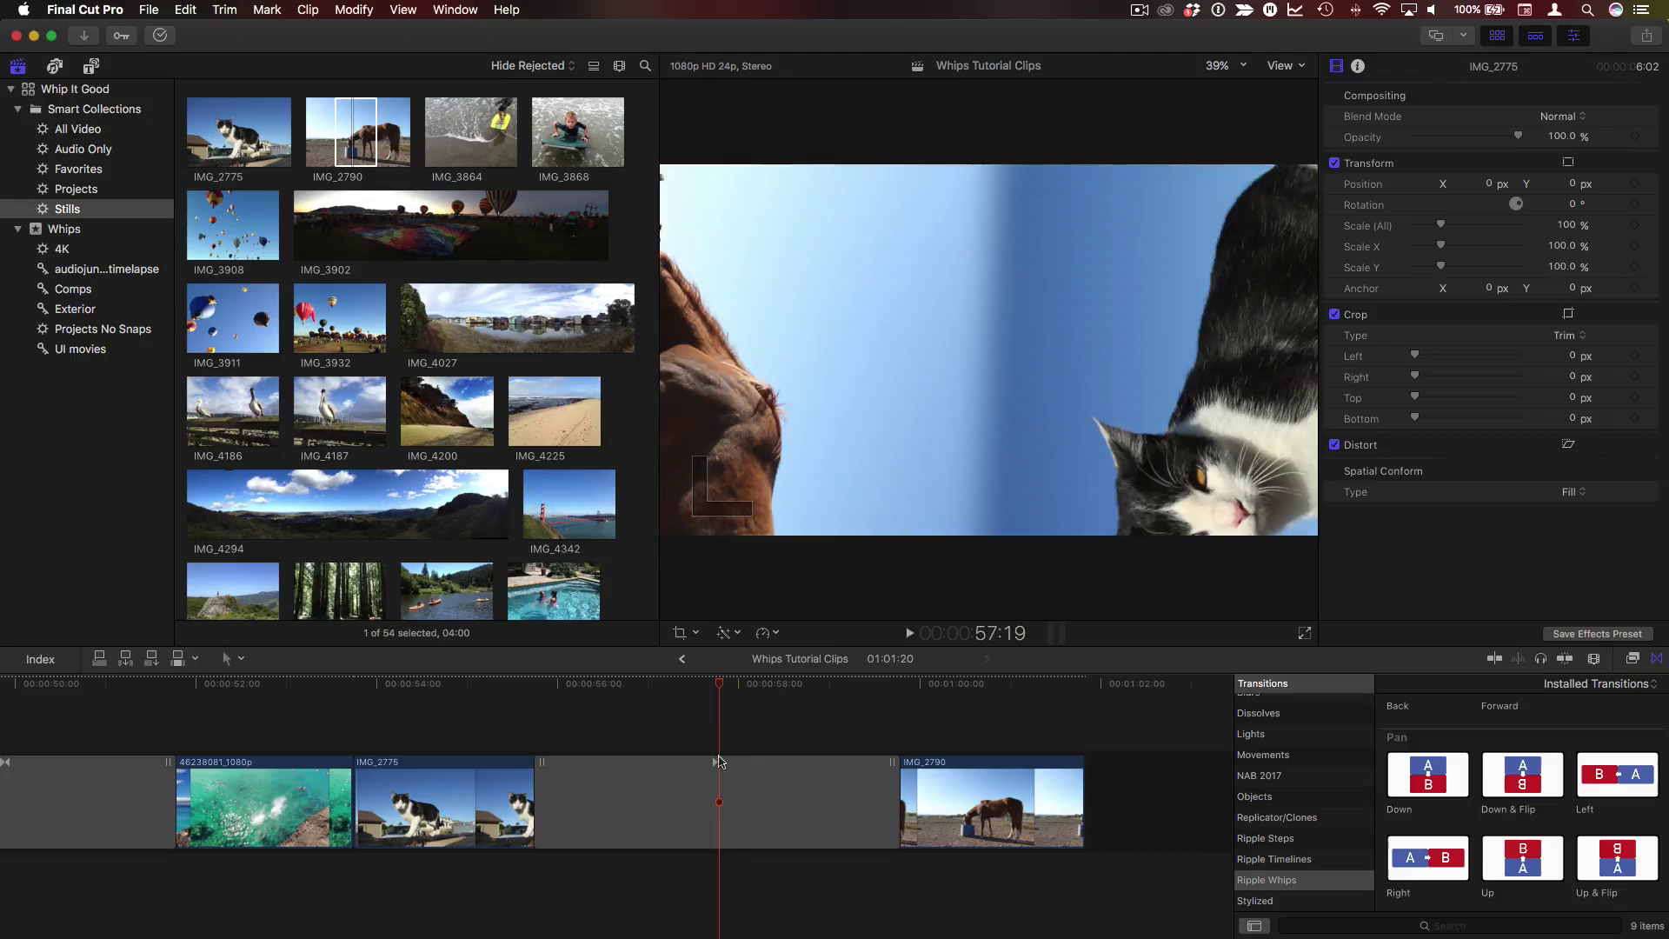
# Set the transition's Setup & Action to Adjust Framing, moving the 1st framing to -0.01, -0.03 and the 2nd to -0.1, 0.95
pyautogui.click(721, 807)
pyautogui.click(1569, 120)
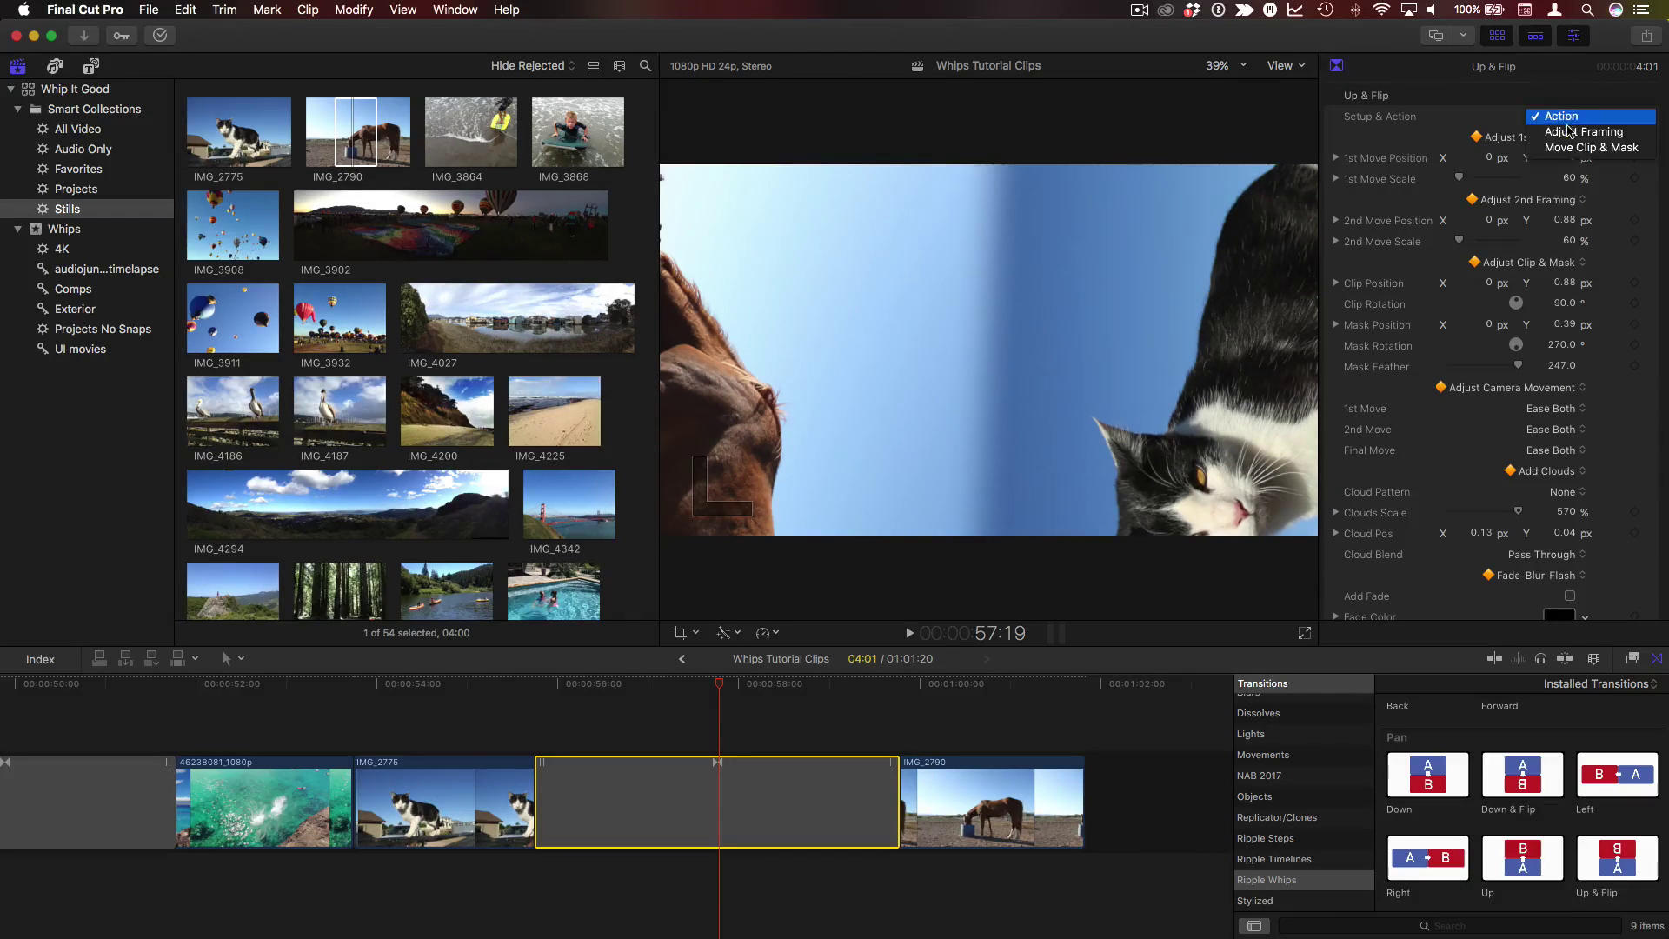
pyautogui.click(1572, 137)
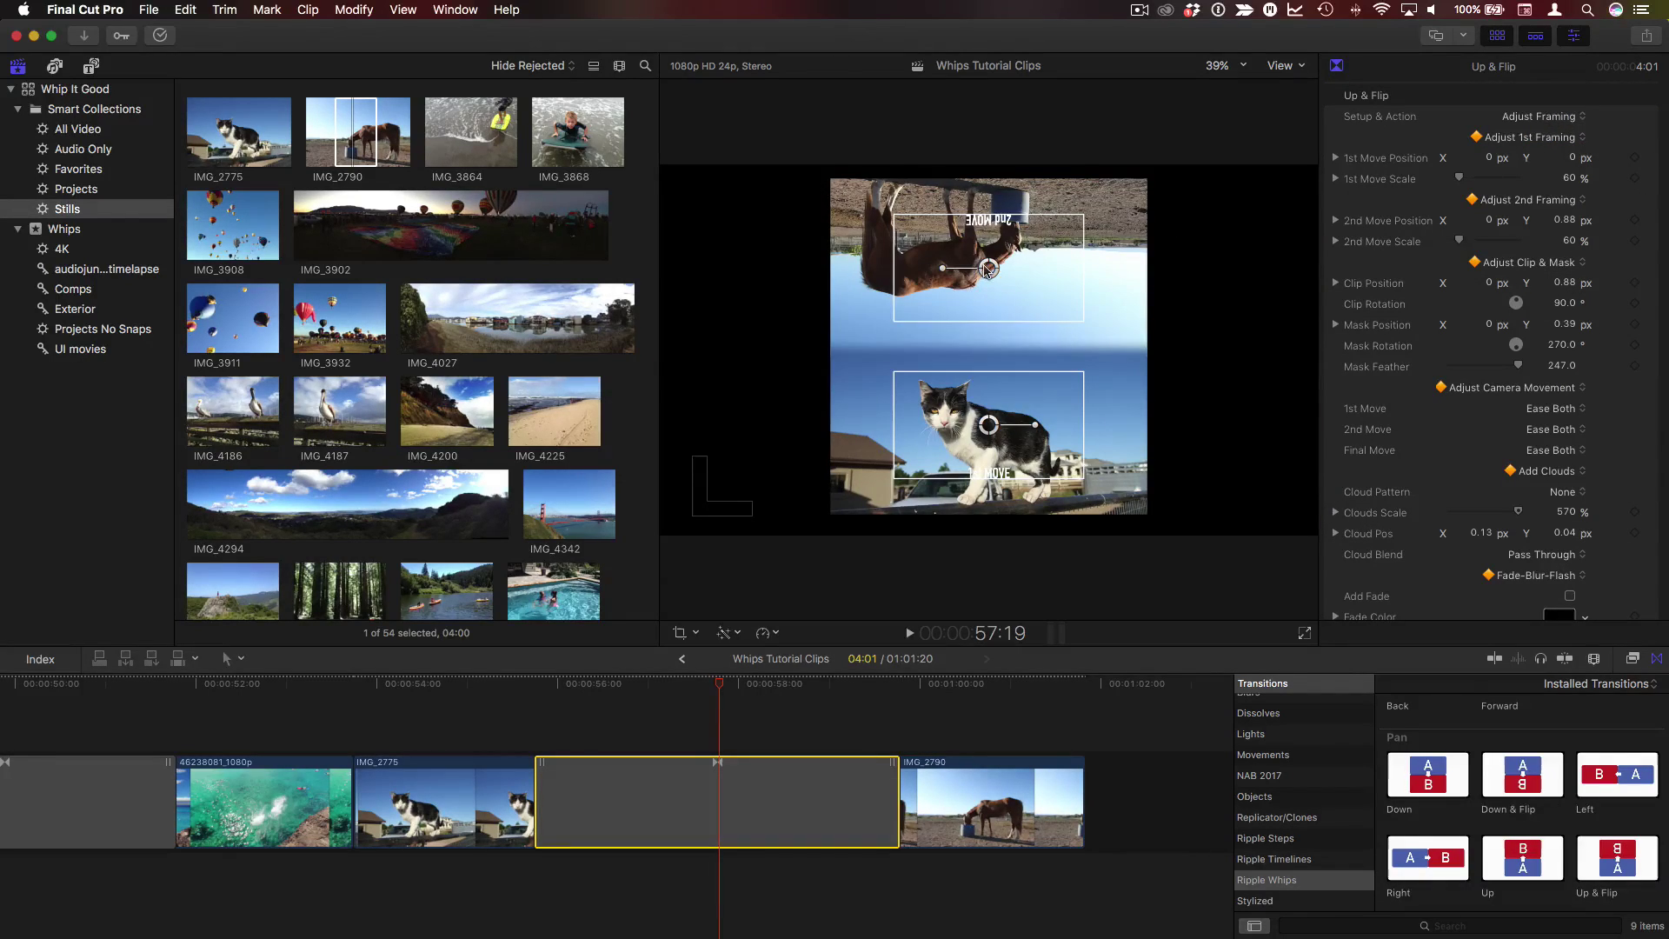
pyautogui.moveTo(988, 270); pyautogui.dragTo(971, 256)
pyautogui.moveTo(991, 428); pyautogui.dragTo(990, 433)
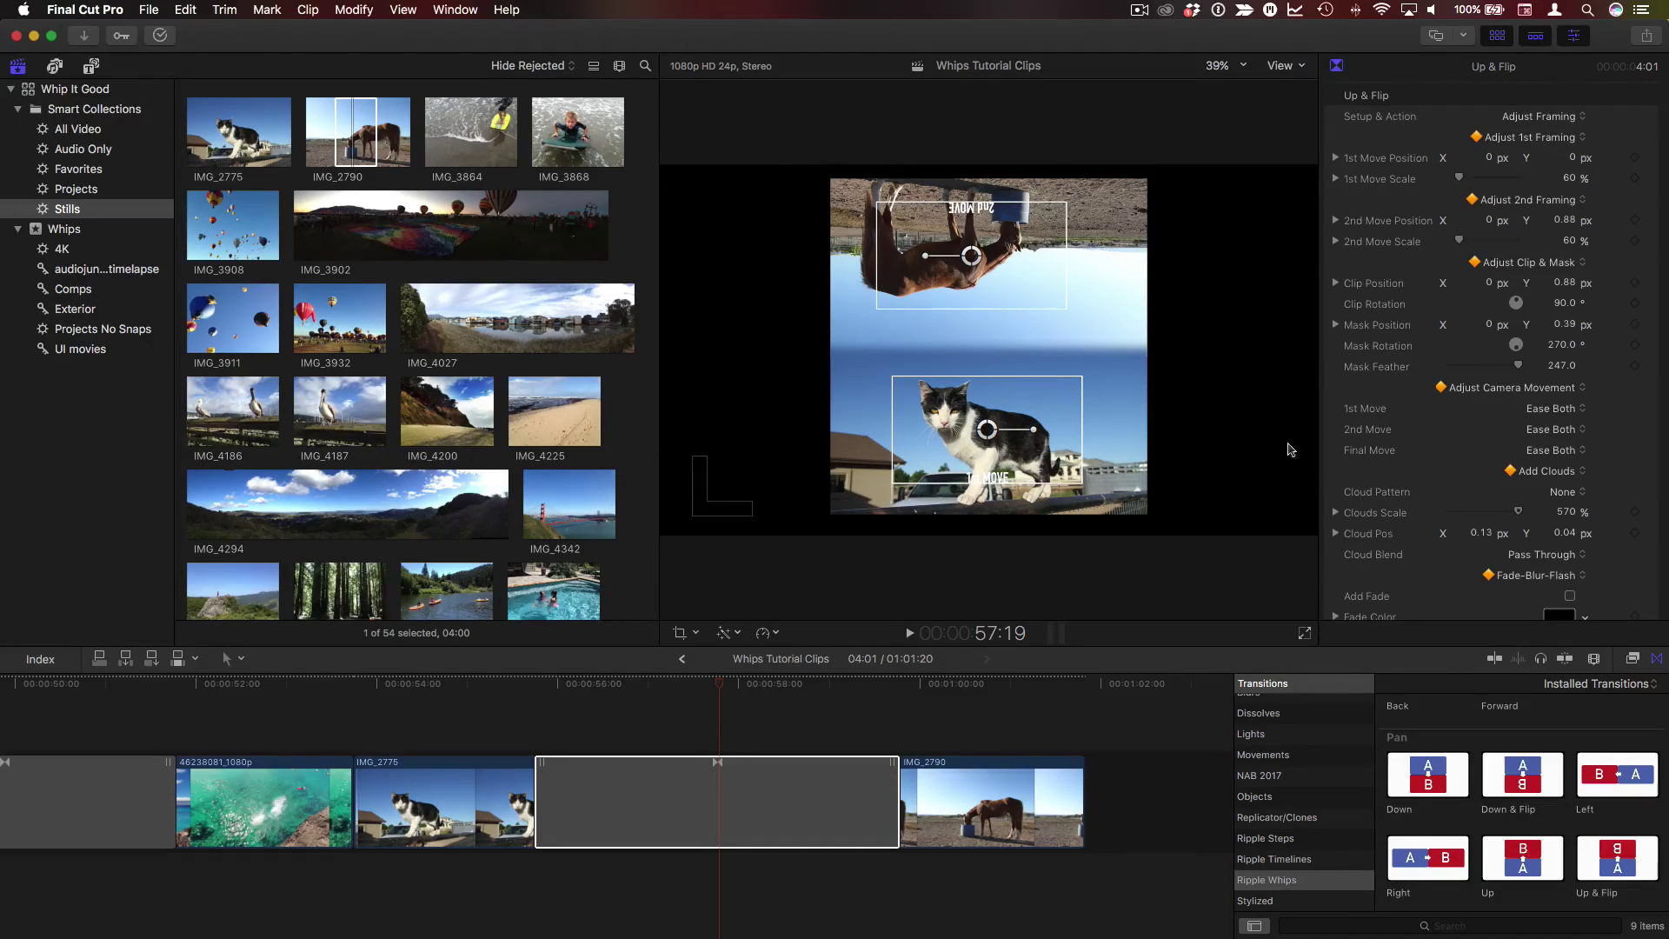
# Extend the Up & Flip transition to 5:17 and trim the start of IMG_2775 and end of IMG_2790 so it covers both clips entirely
pyautogui.click(1550, 493)
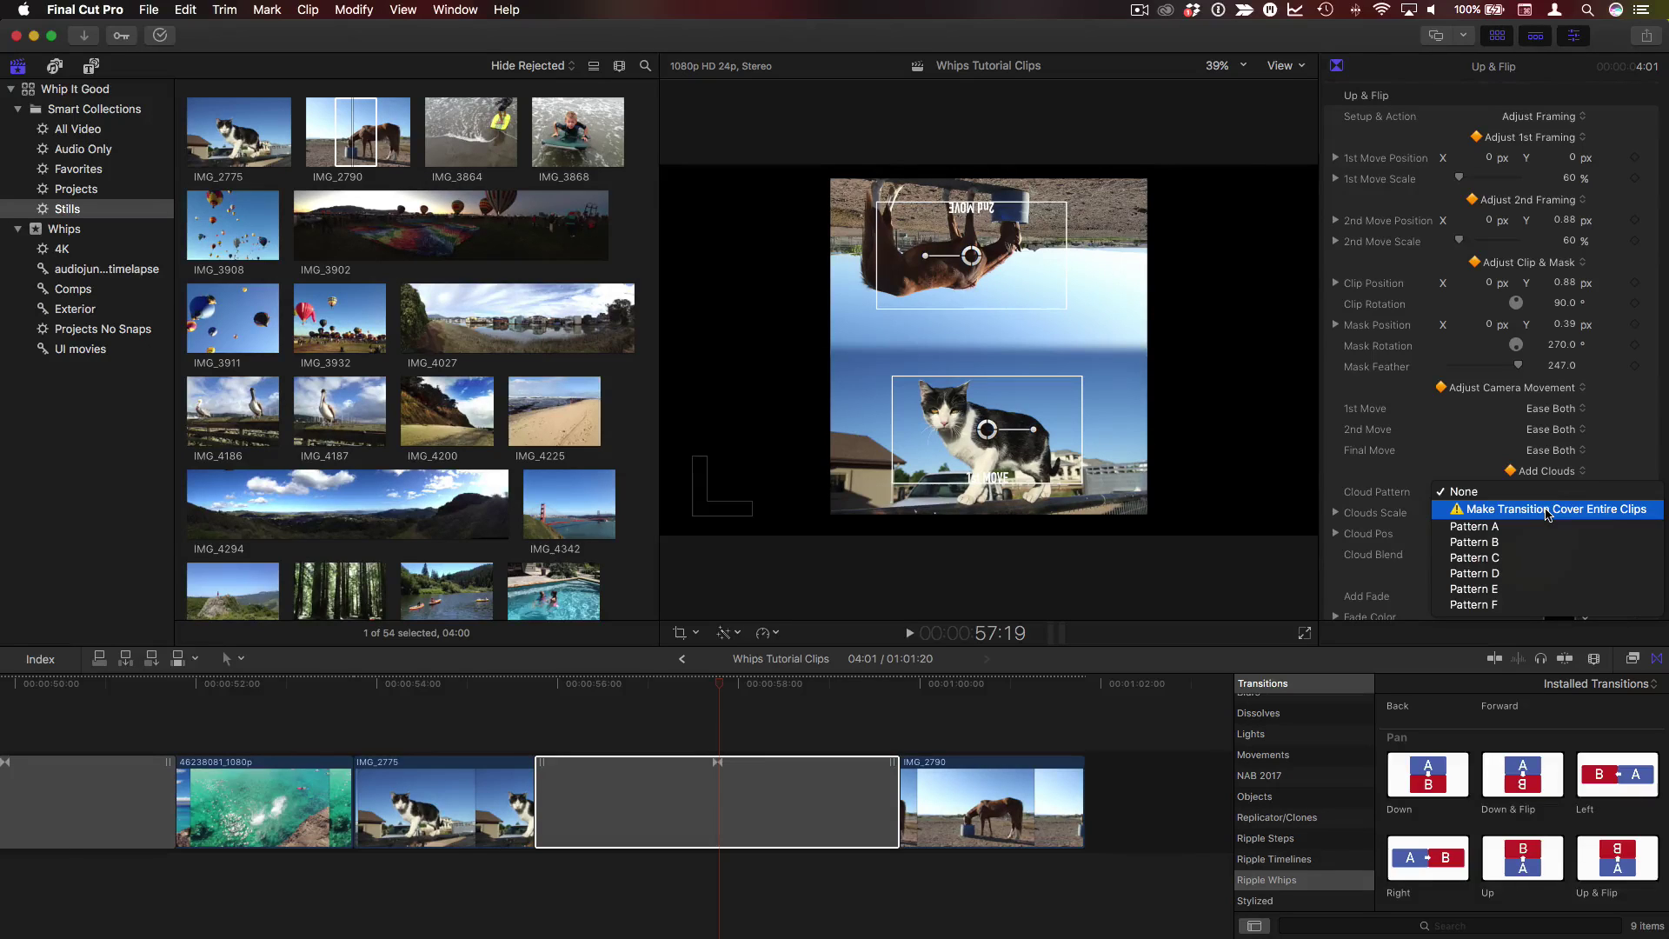
pyautogui.click(1464, 467)
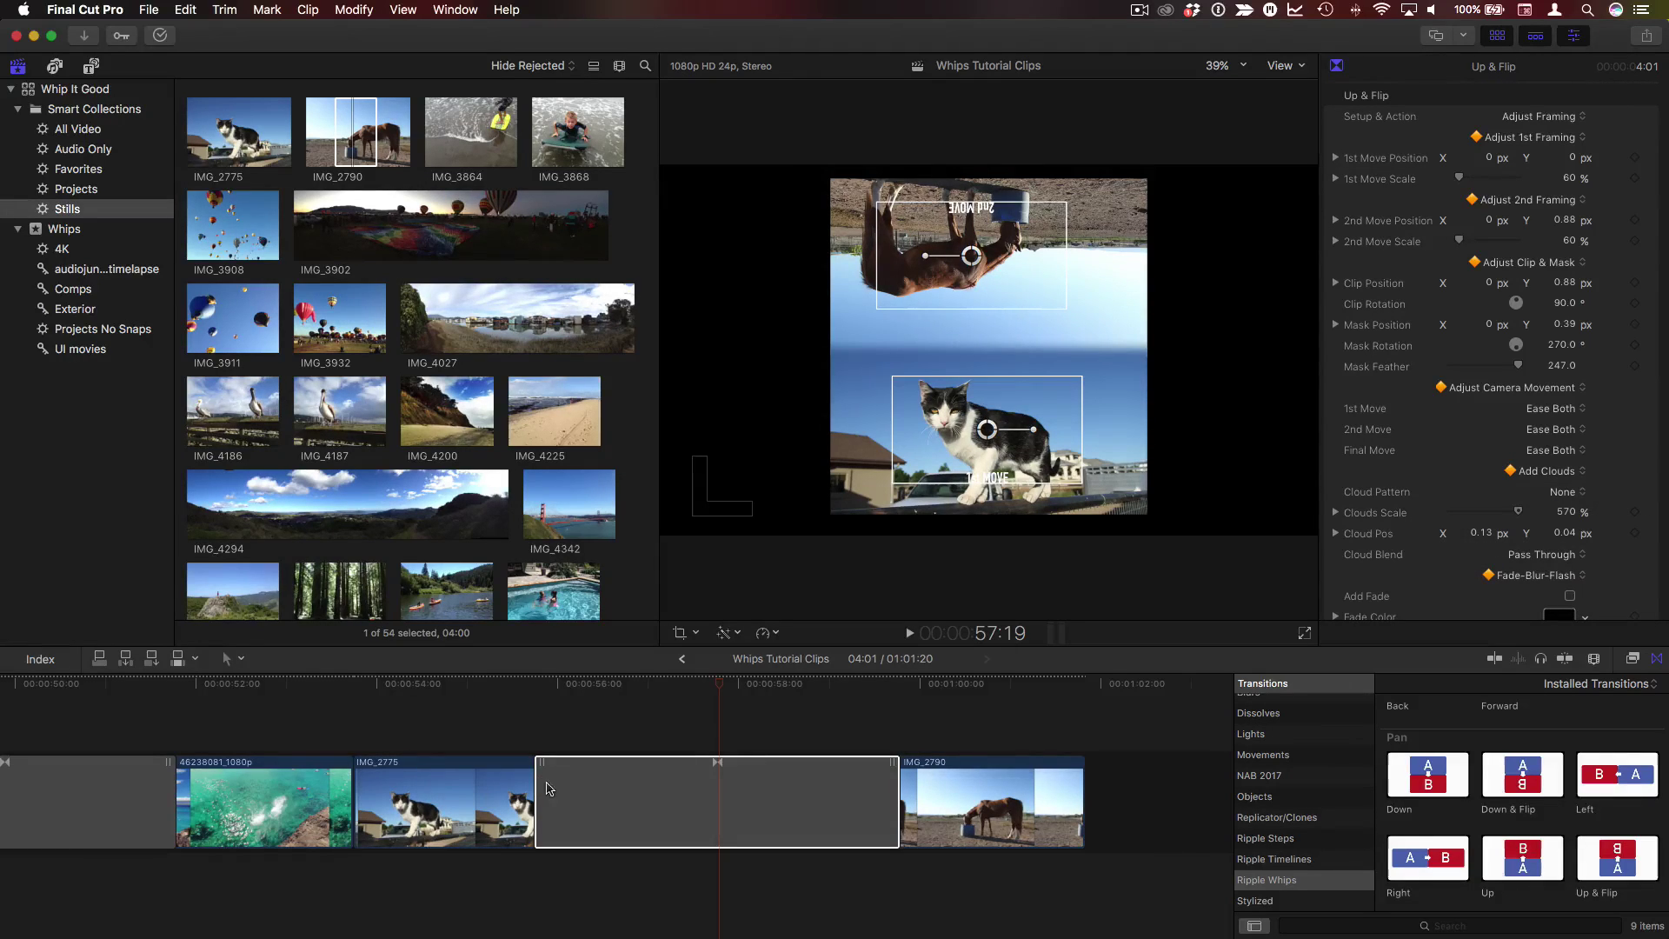
pyautogui.moveTo(539, 783); pyautogui.dragTo(467, 788)
pyautogui.moveTo(359, 795); pyautogui.dragTo(468, 795)
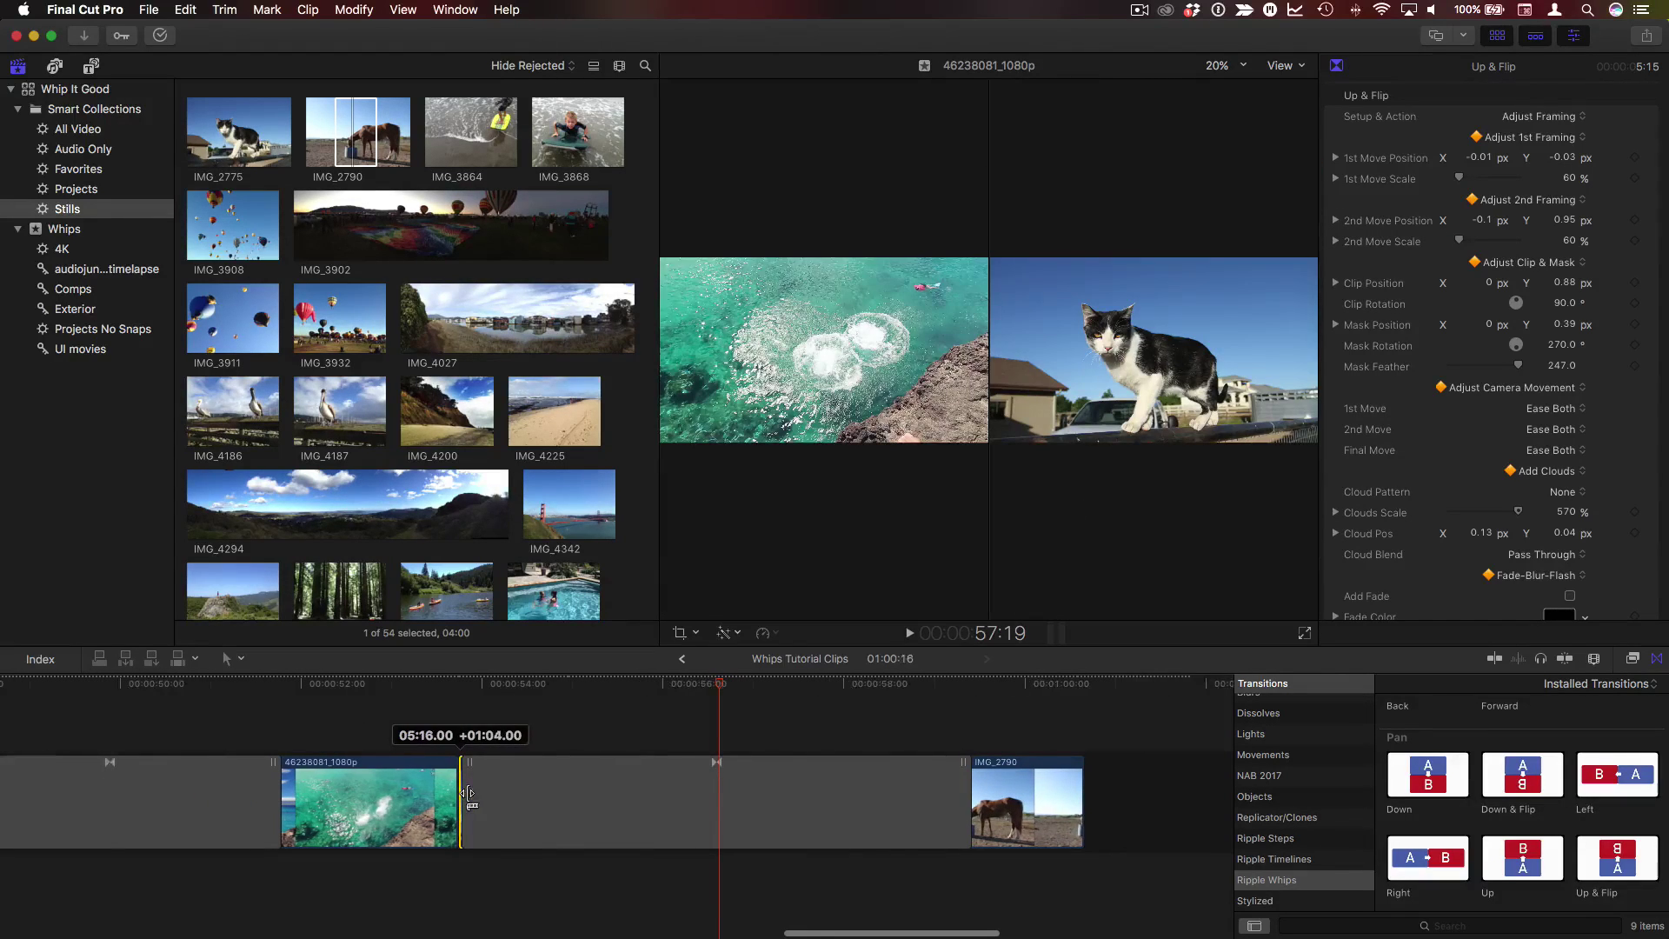
pyautogui.moveTo(969, 795); pyautogui.dragTo(924, 768)
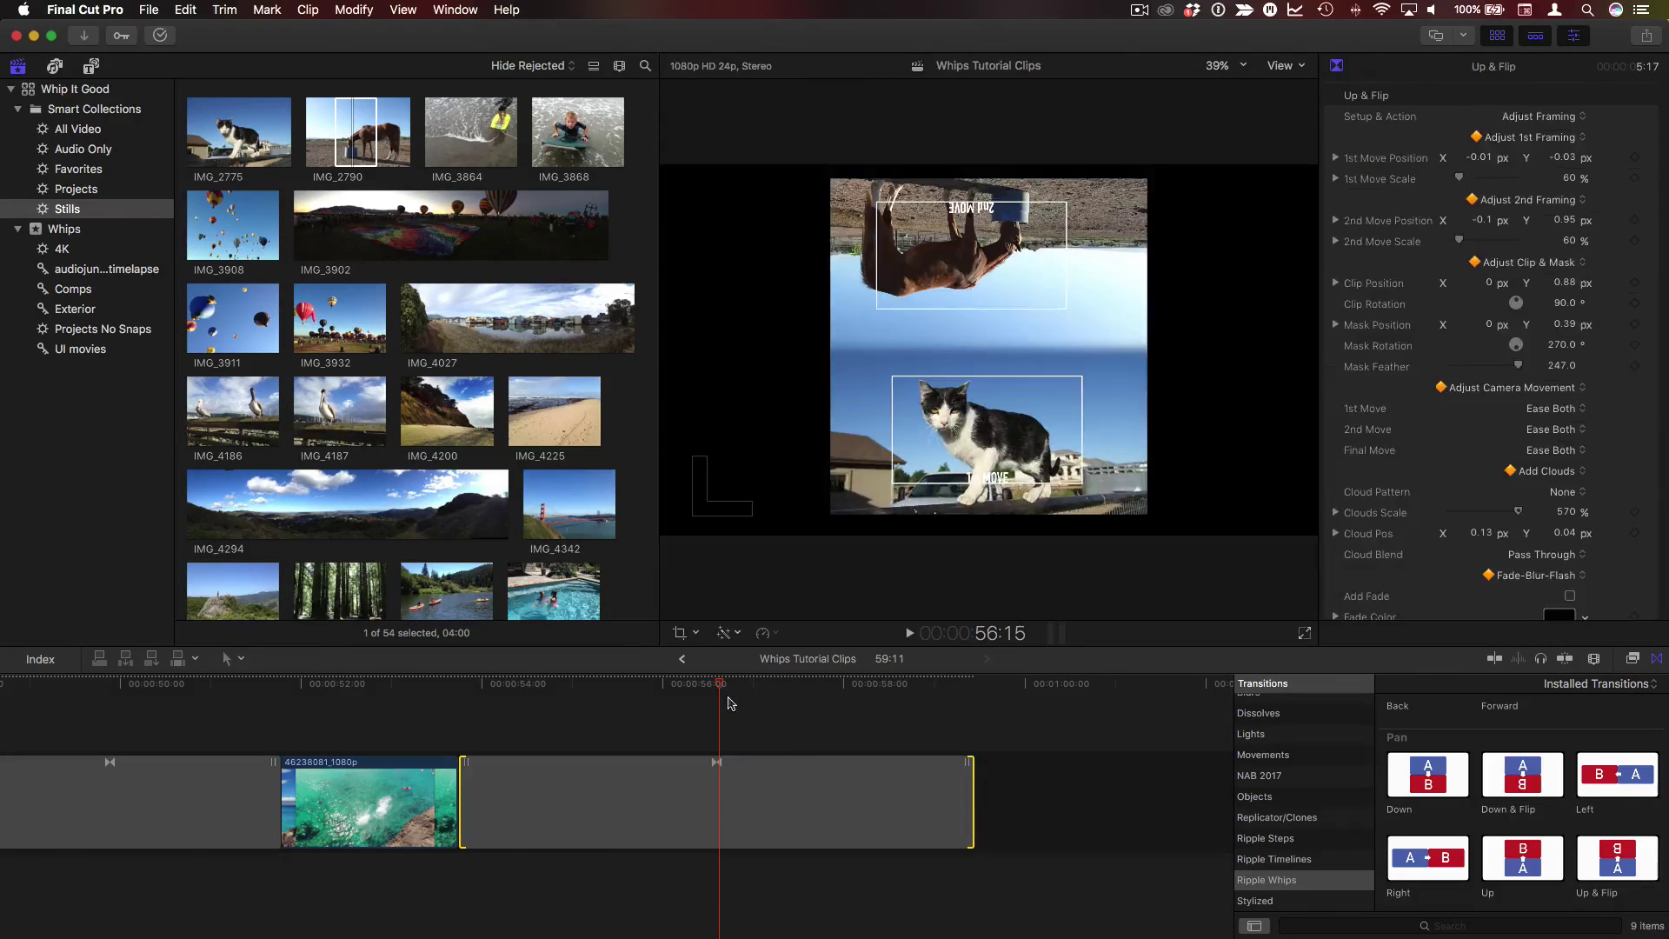
# Set the transition's Cloud Pattern to Pattern C after trying A and B, with Clouds Scale 569% and Cloud Pos X 0.24
pyautogui.click(714, 700)
pyautogui.click(721, 809)
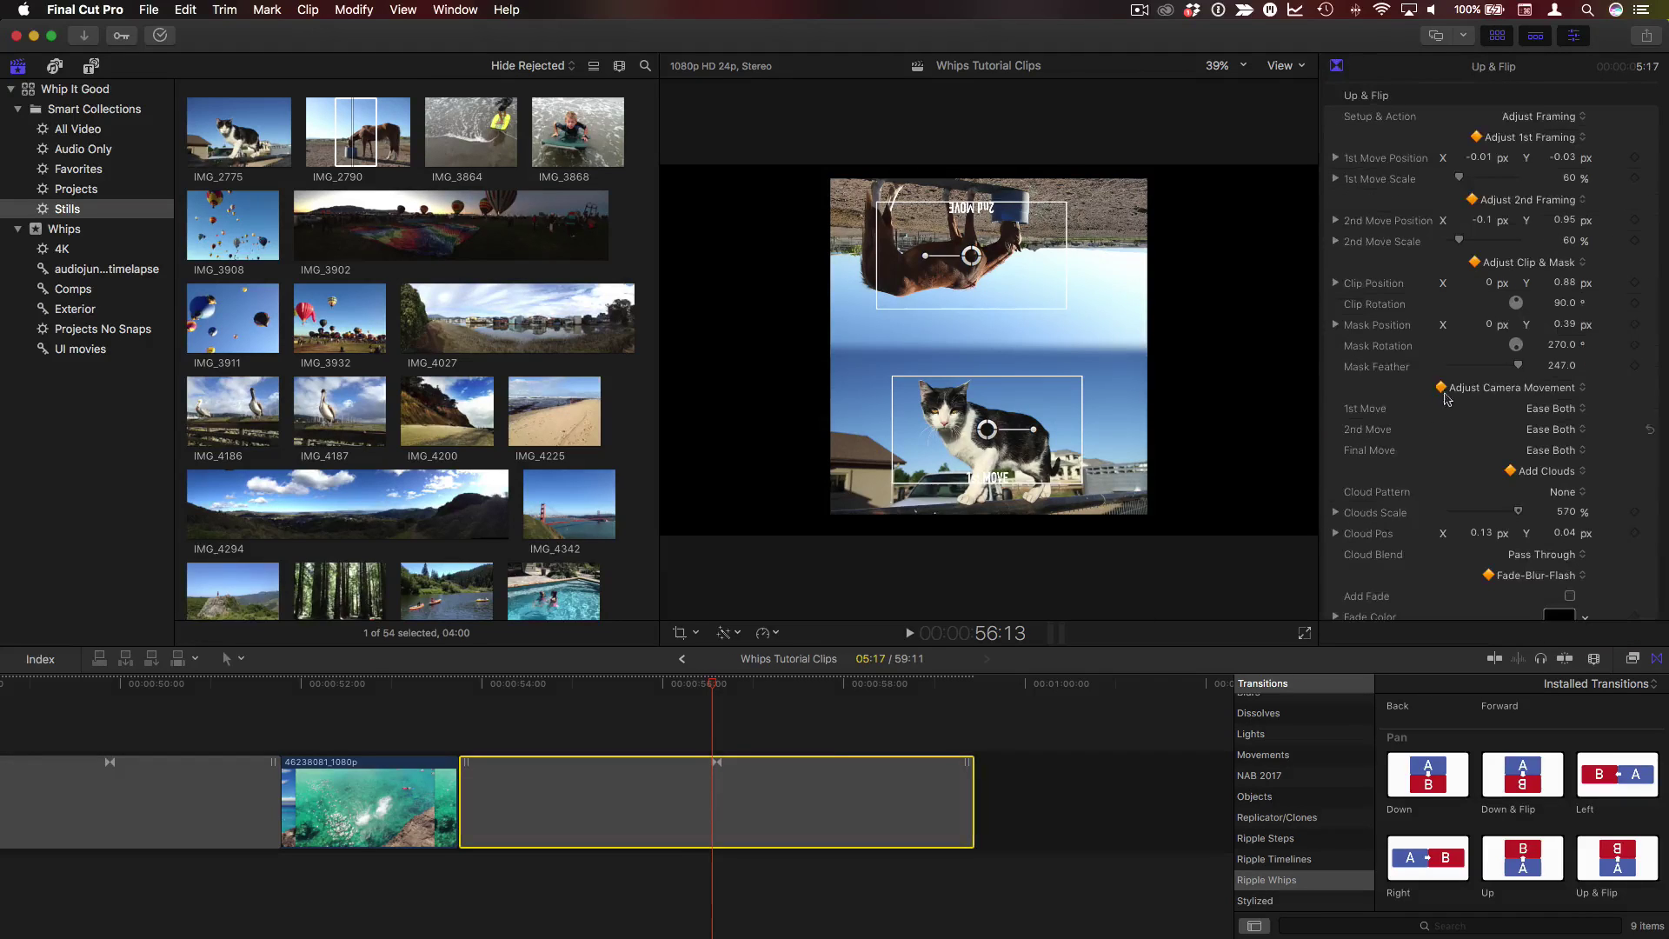
pyautogui.click(1570, 489)
pyautogui.press('Escape')
pyautogui.click(1564, 493)
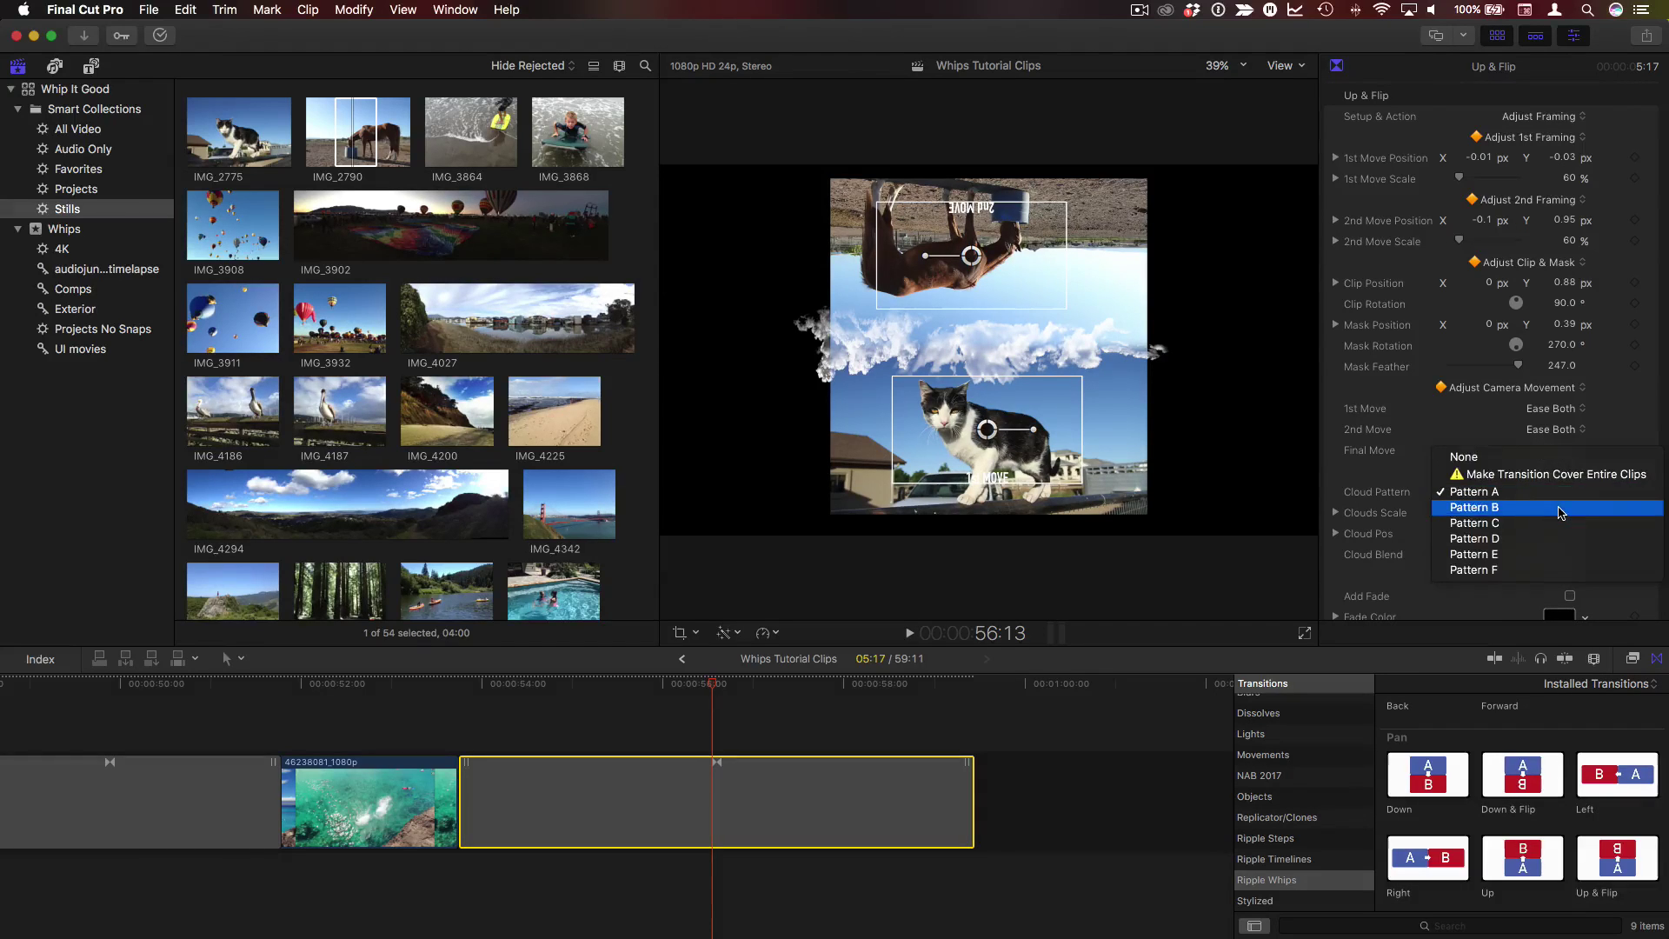
pyautogui.click(1561, 509)
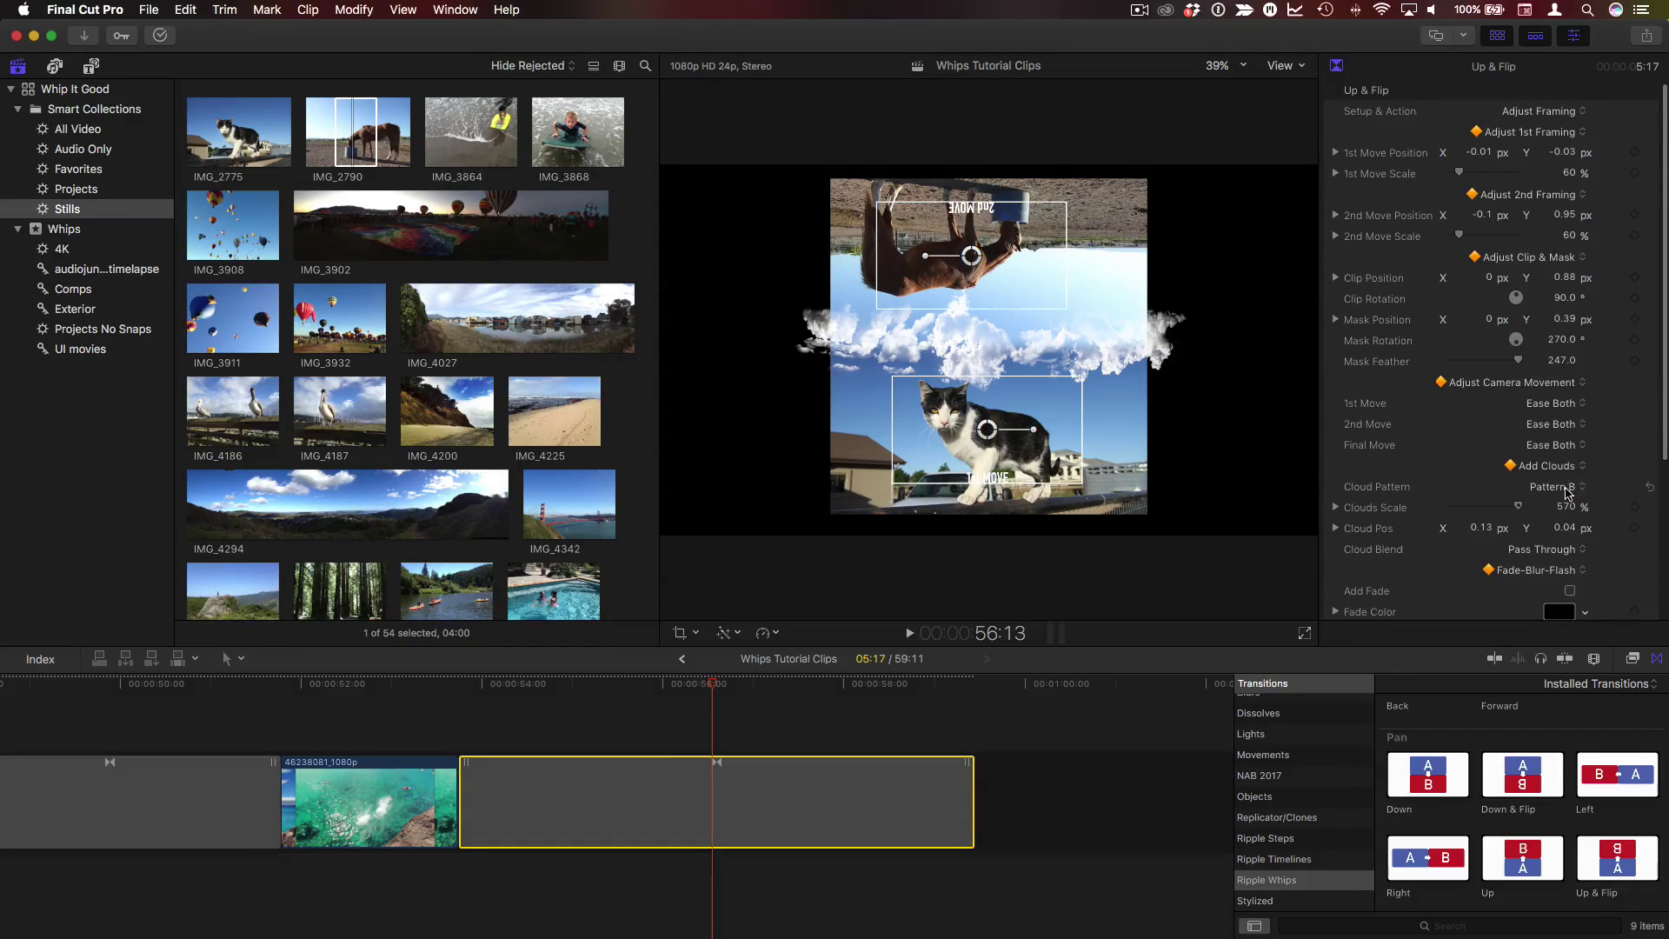
pyautogui.click(1568, 492)
pyautogui.click(1561, 510)
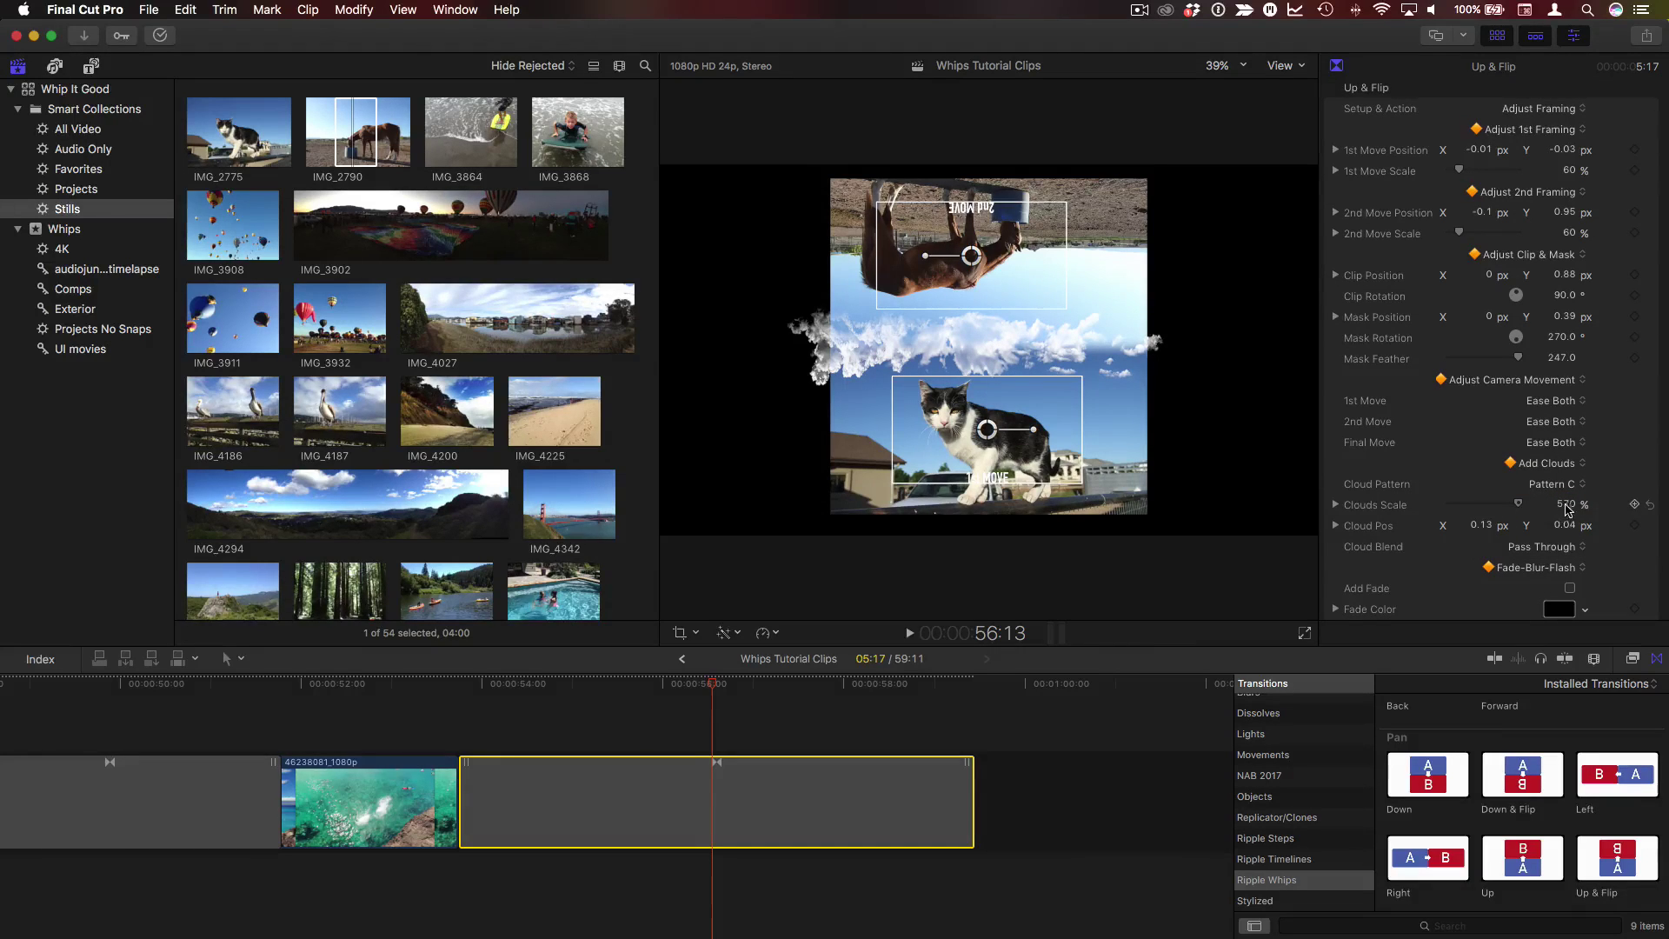
pyautogui.moveTo(1570, 507); pyautogui.dragTo(1496, 526)
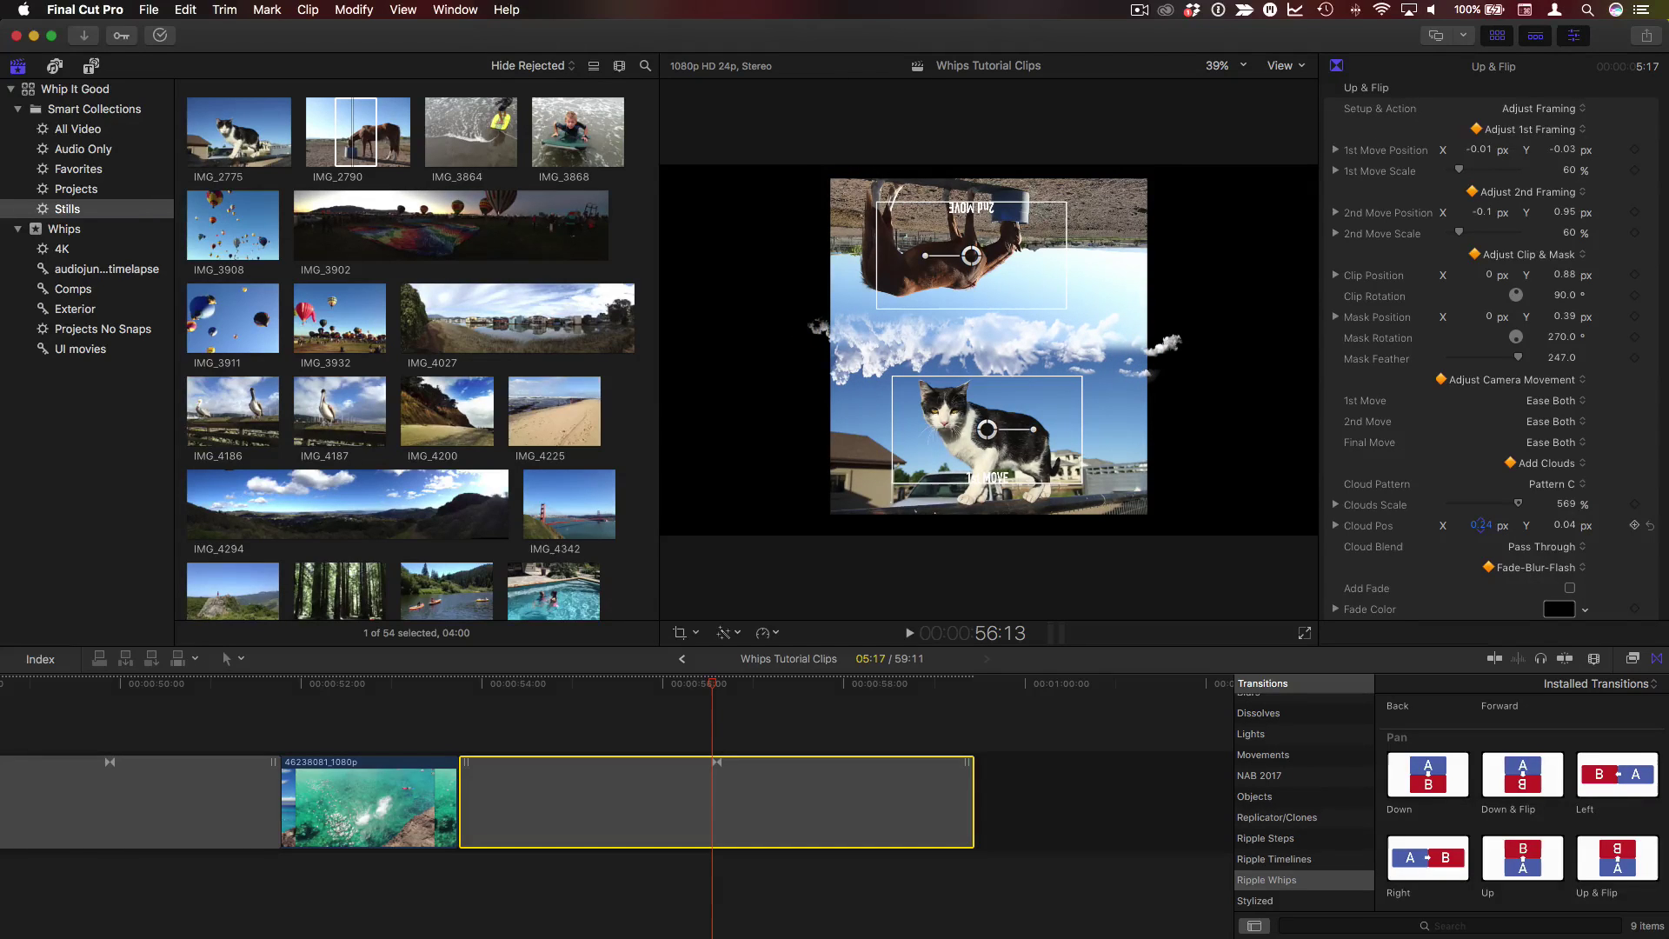
# Set the Up & Flip transition's Setup & Action to Action, advance one frame to 56:14, and set Cloud Pos X to -0.03
pyautogui.click(1541, 109)
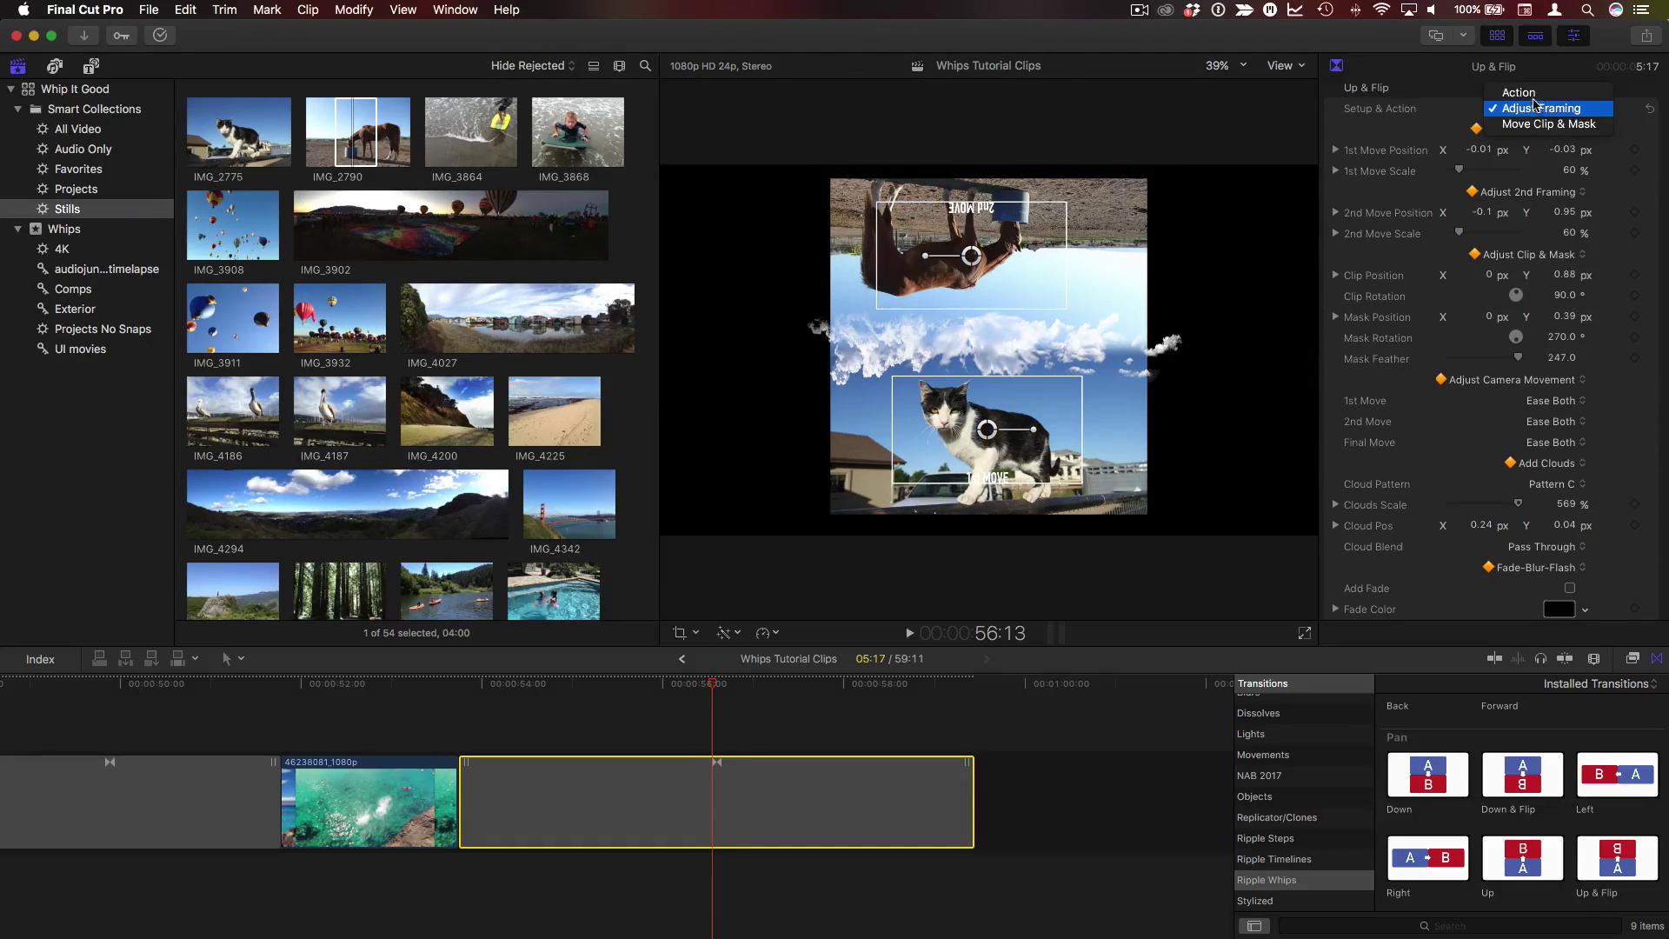
pyautogui.click(1535, 94)
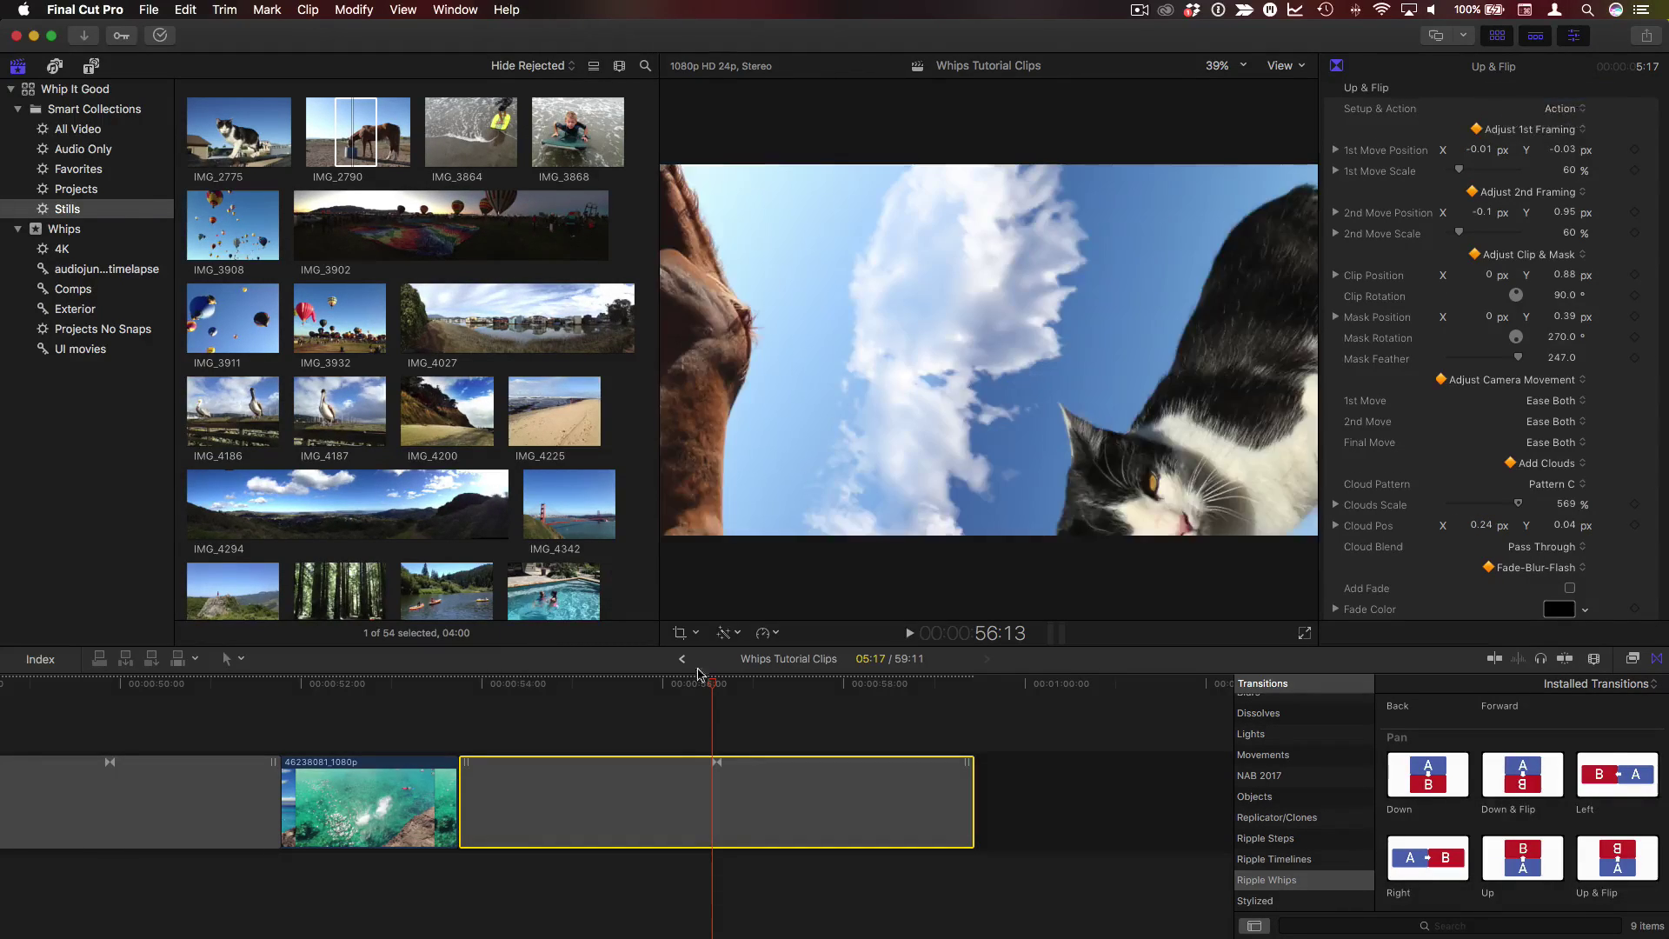
pyautogui.press('Right')
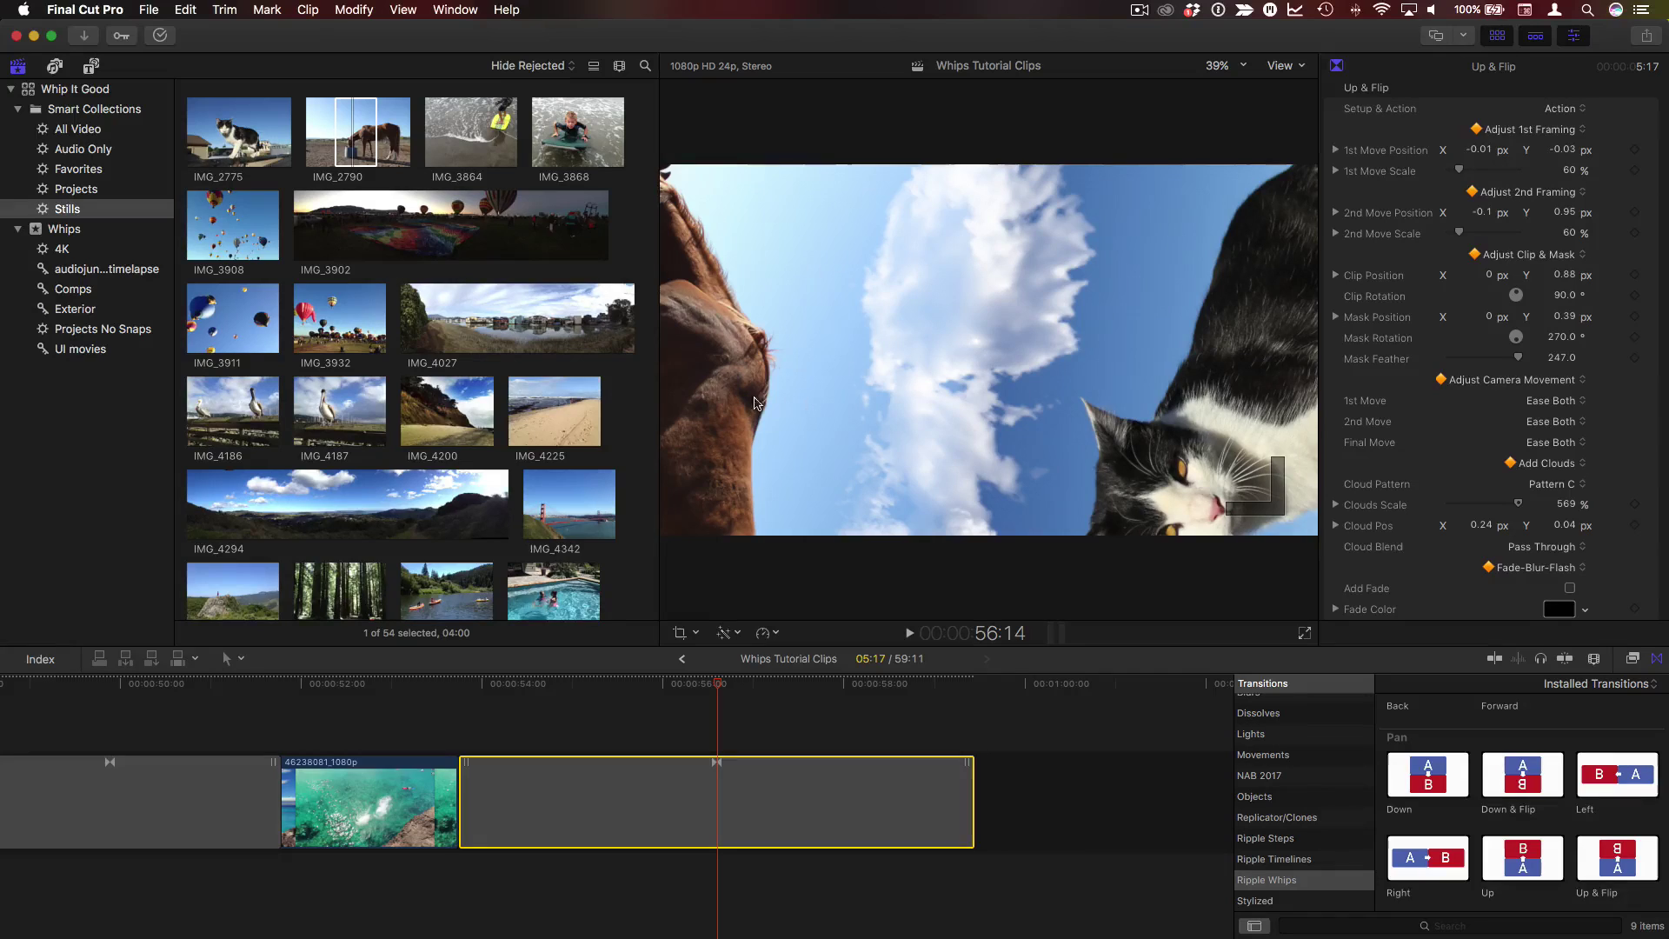
pyautogui.moveTo(1483, 530); pyautogui.dragTo(1463, 530)
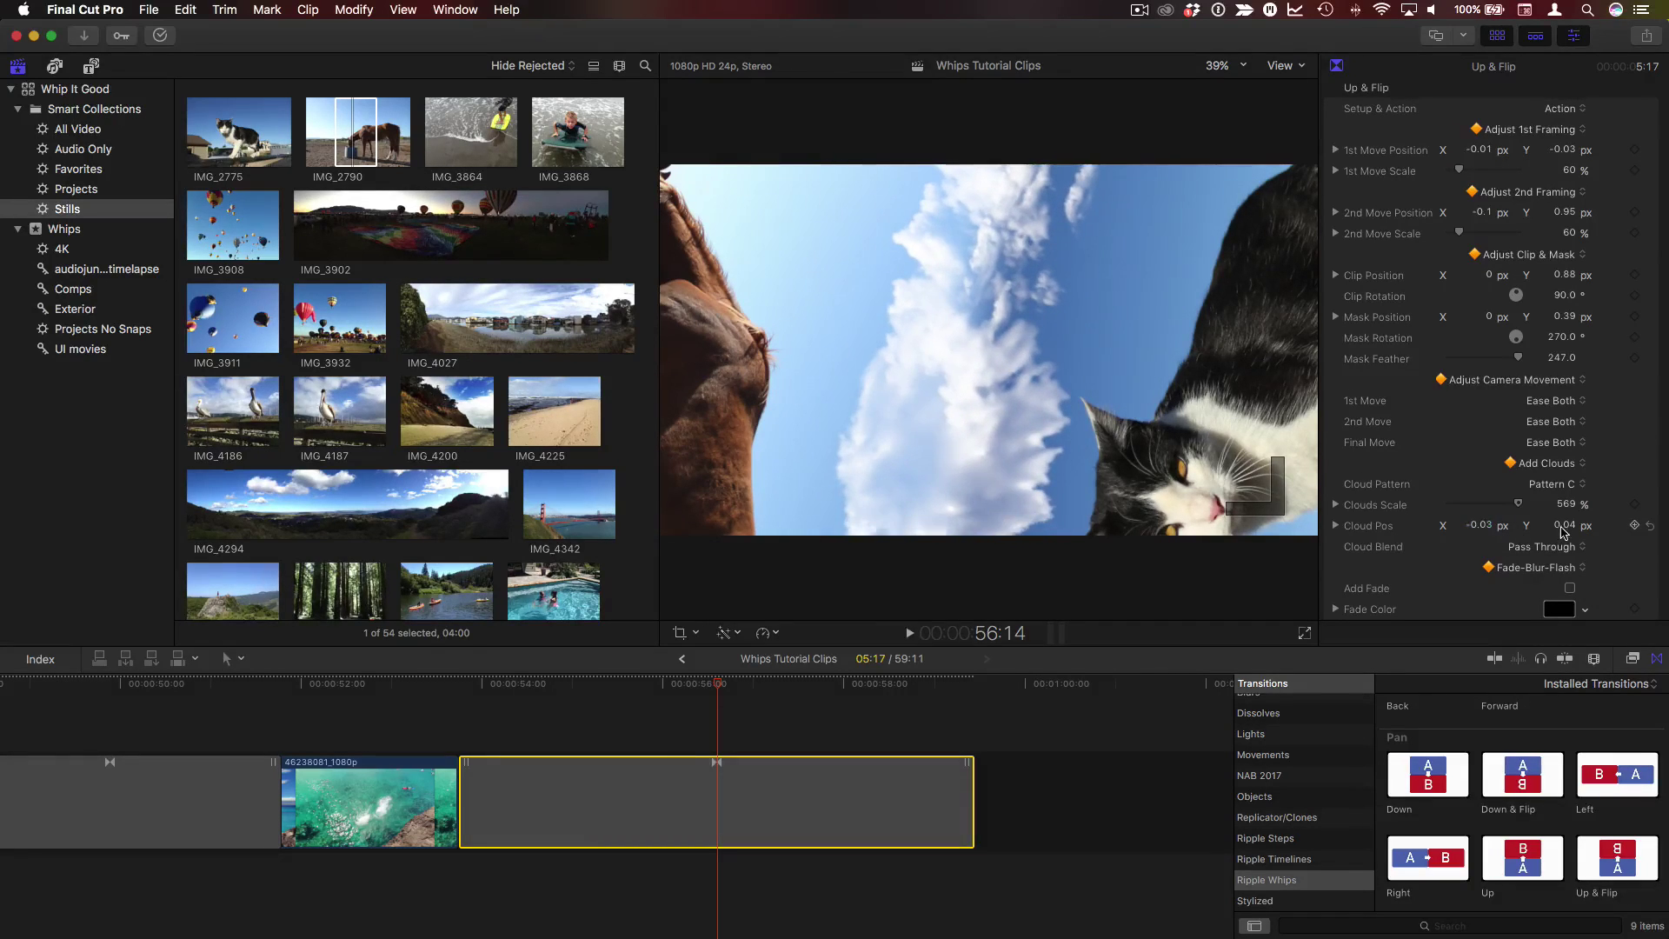
pyautogui.moveTo(1563, 533); pyautogui.dragTo(1550, 532)
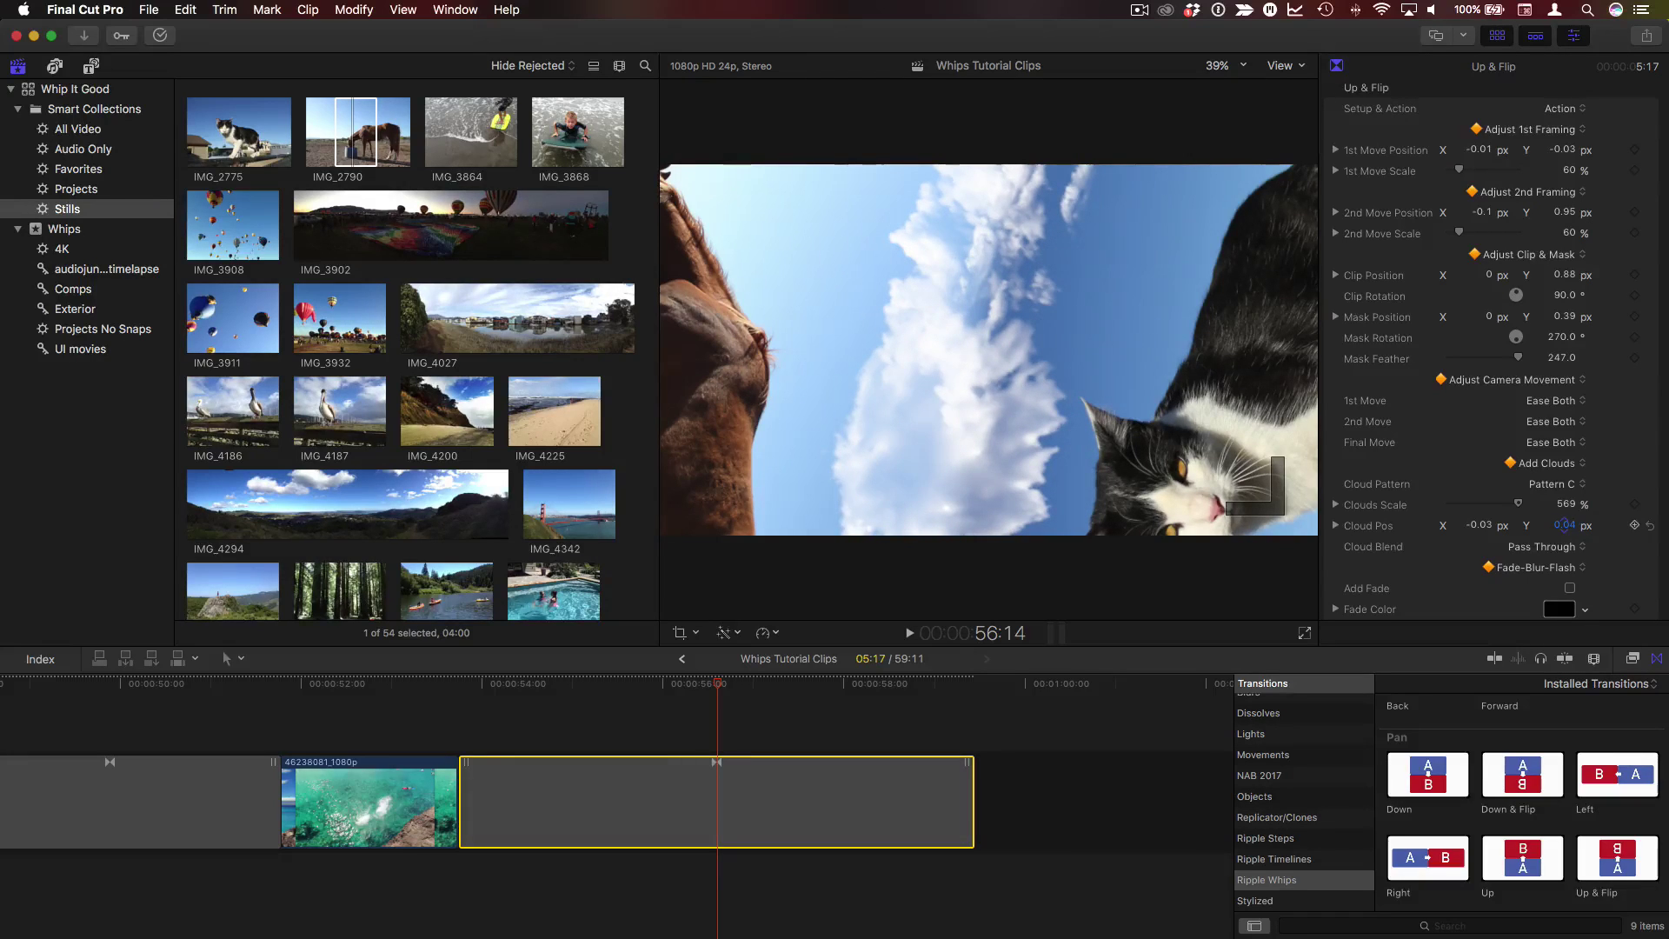
# Play back the Up & Flip transition from its start at 53:17
pyautogui.click(1087, 692)
pyautogui.click(456, 691)
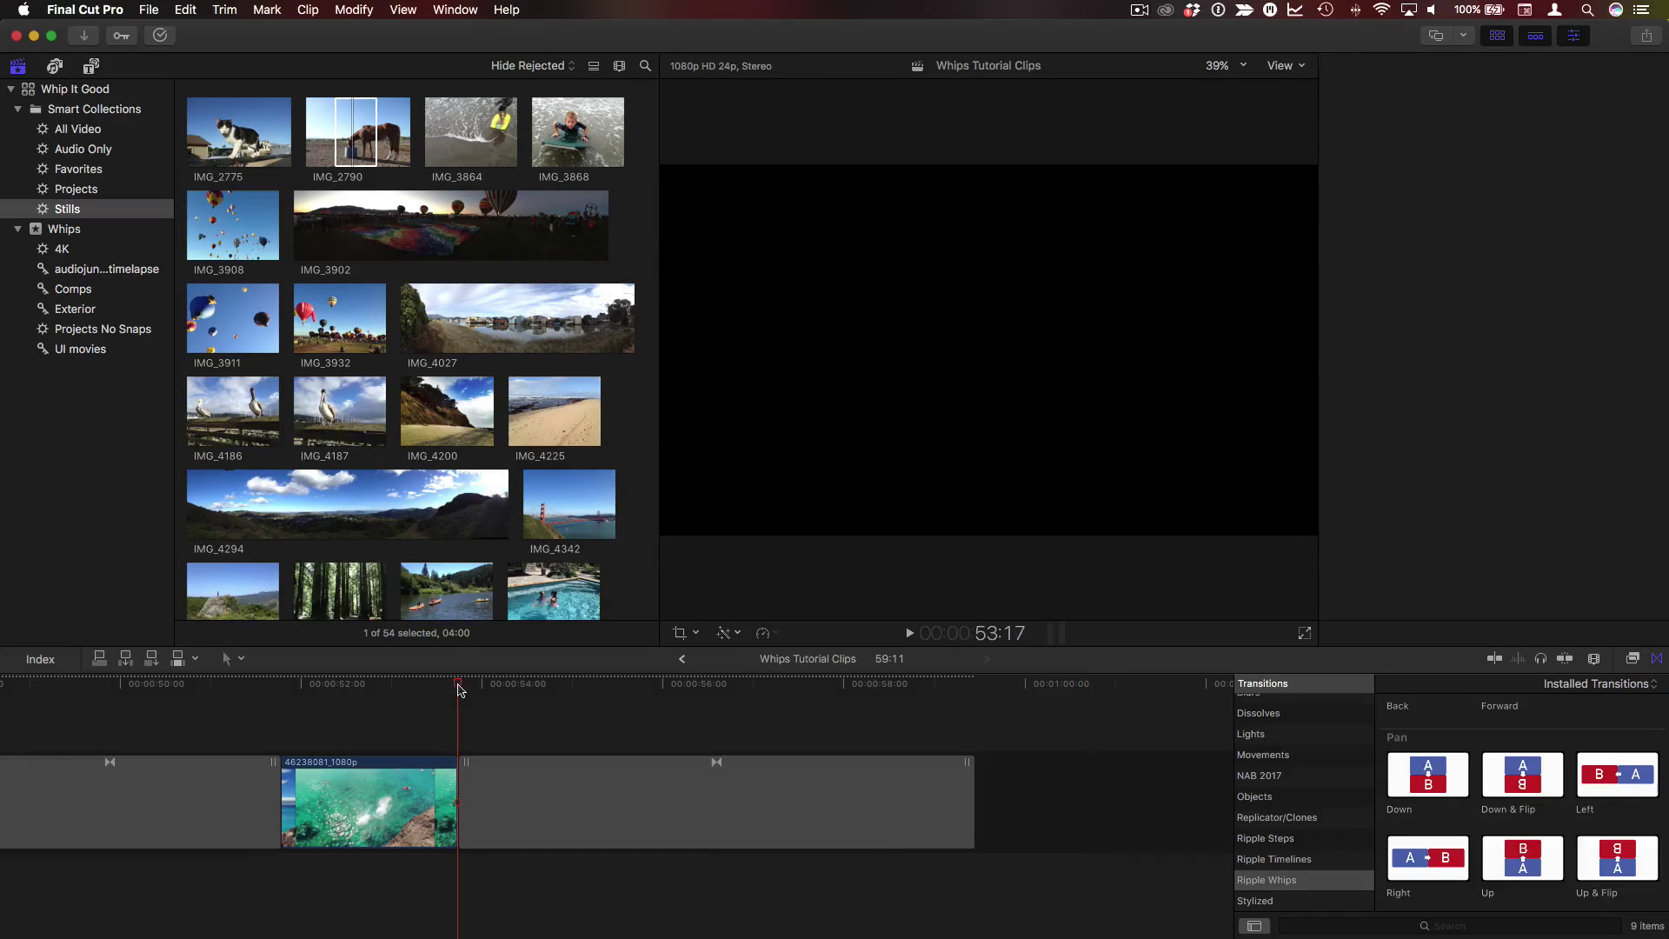
pyautogui.press('space')
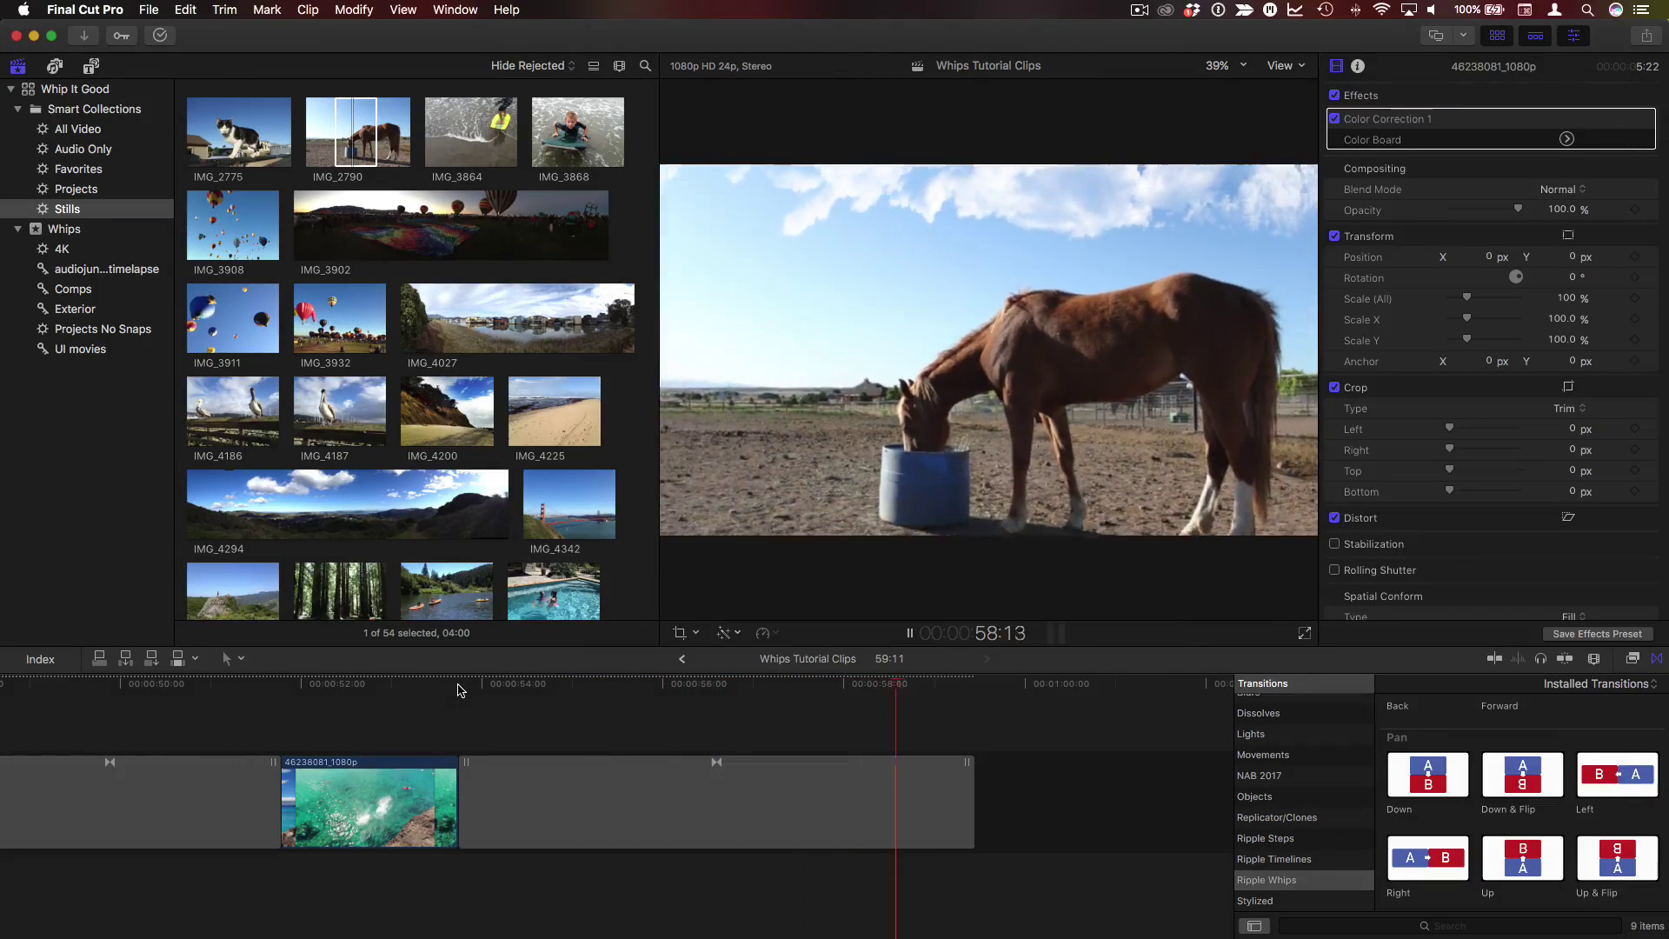
pyautogui.press('space')
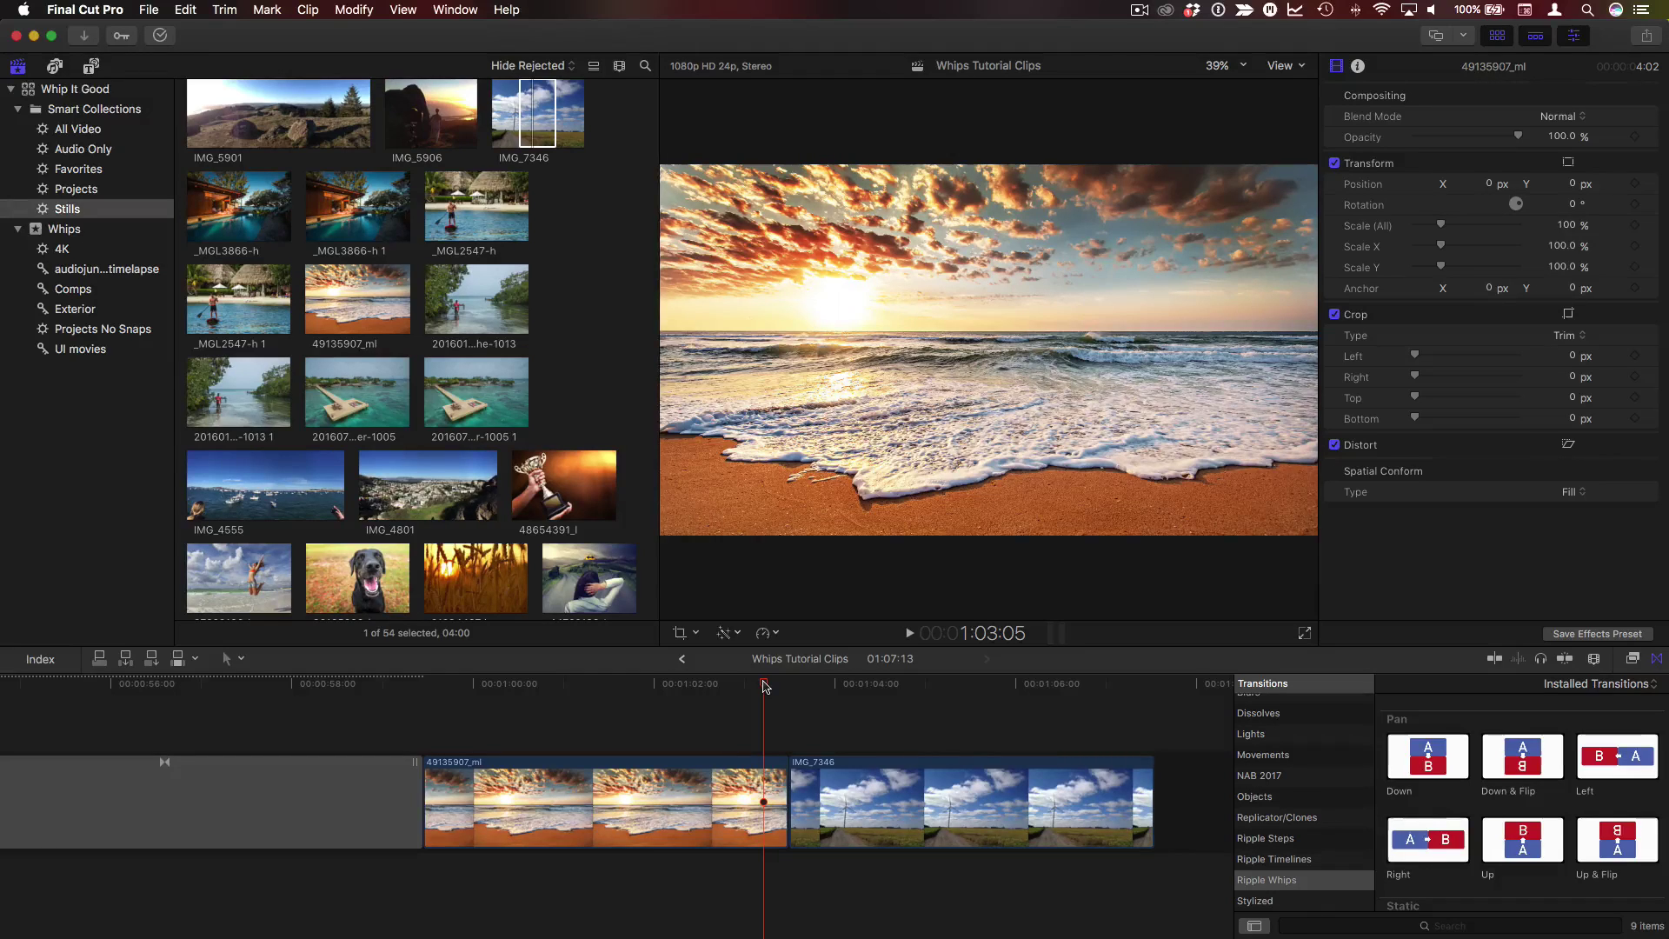
# Apply the Right pan transition between 49135907_ml and IMG_7346 and set its Clip Position X to 1.59 at 1:03:12
pyautogui.moveTo(764, 687); pyautogui.dragTo(731, 713)
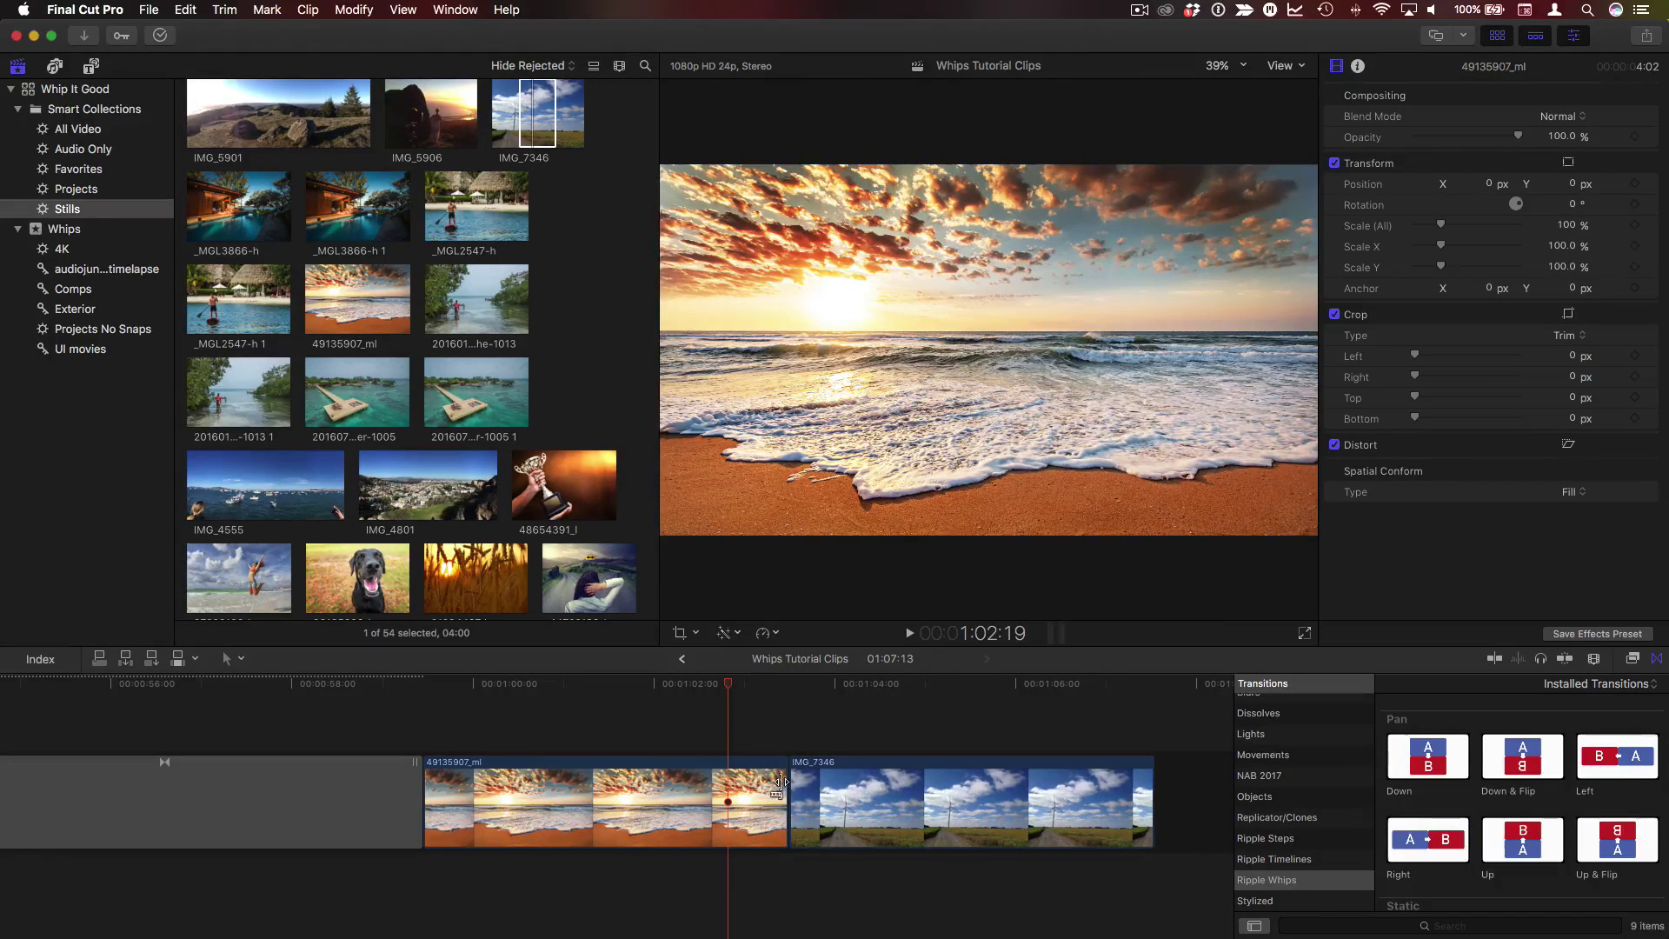
pyautogui.click(781, 781)
pyautogui.moveTo(1428, 840); pyautogui.dragTo(791, 756)
pyautogui.moveTo(683, 700); pyautogui.dragTo(792, 695)
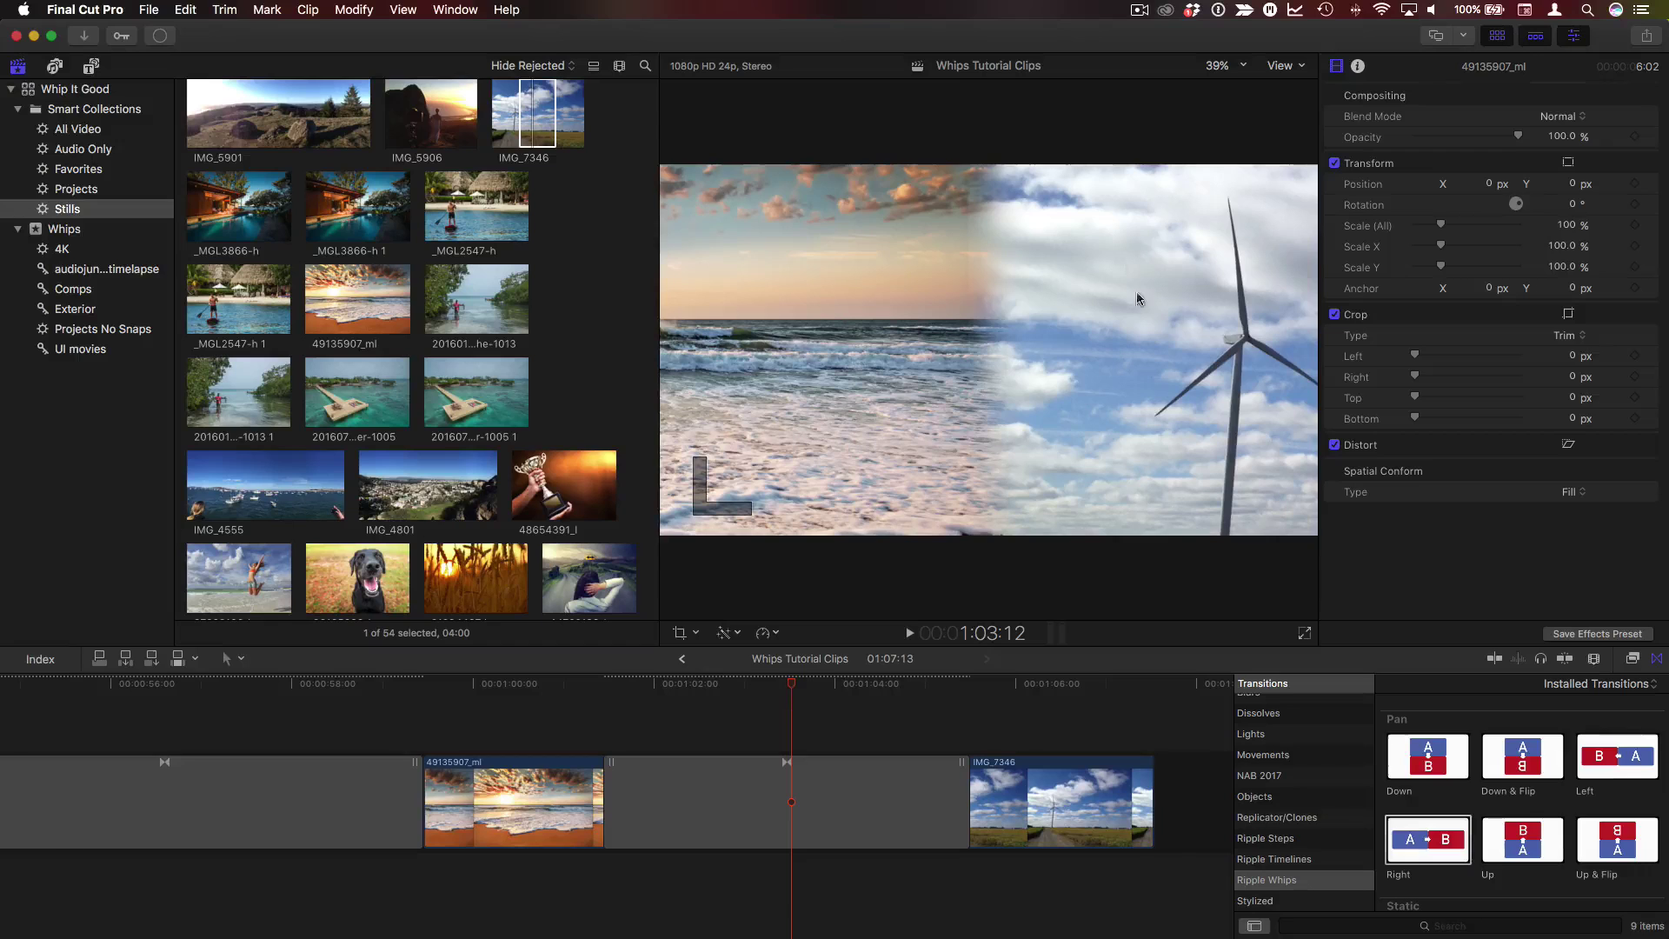
pyautogui.click(807, 791)
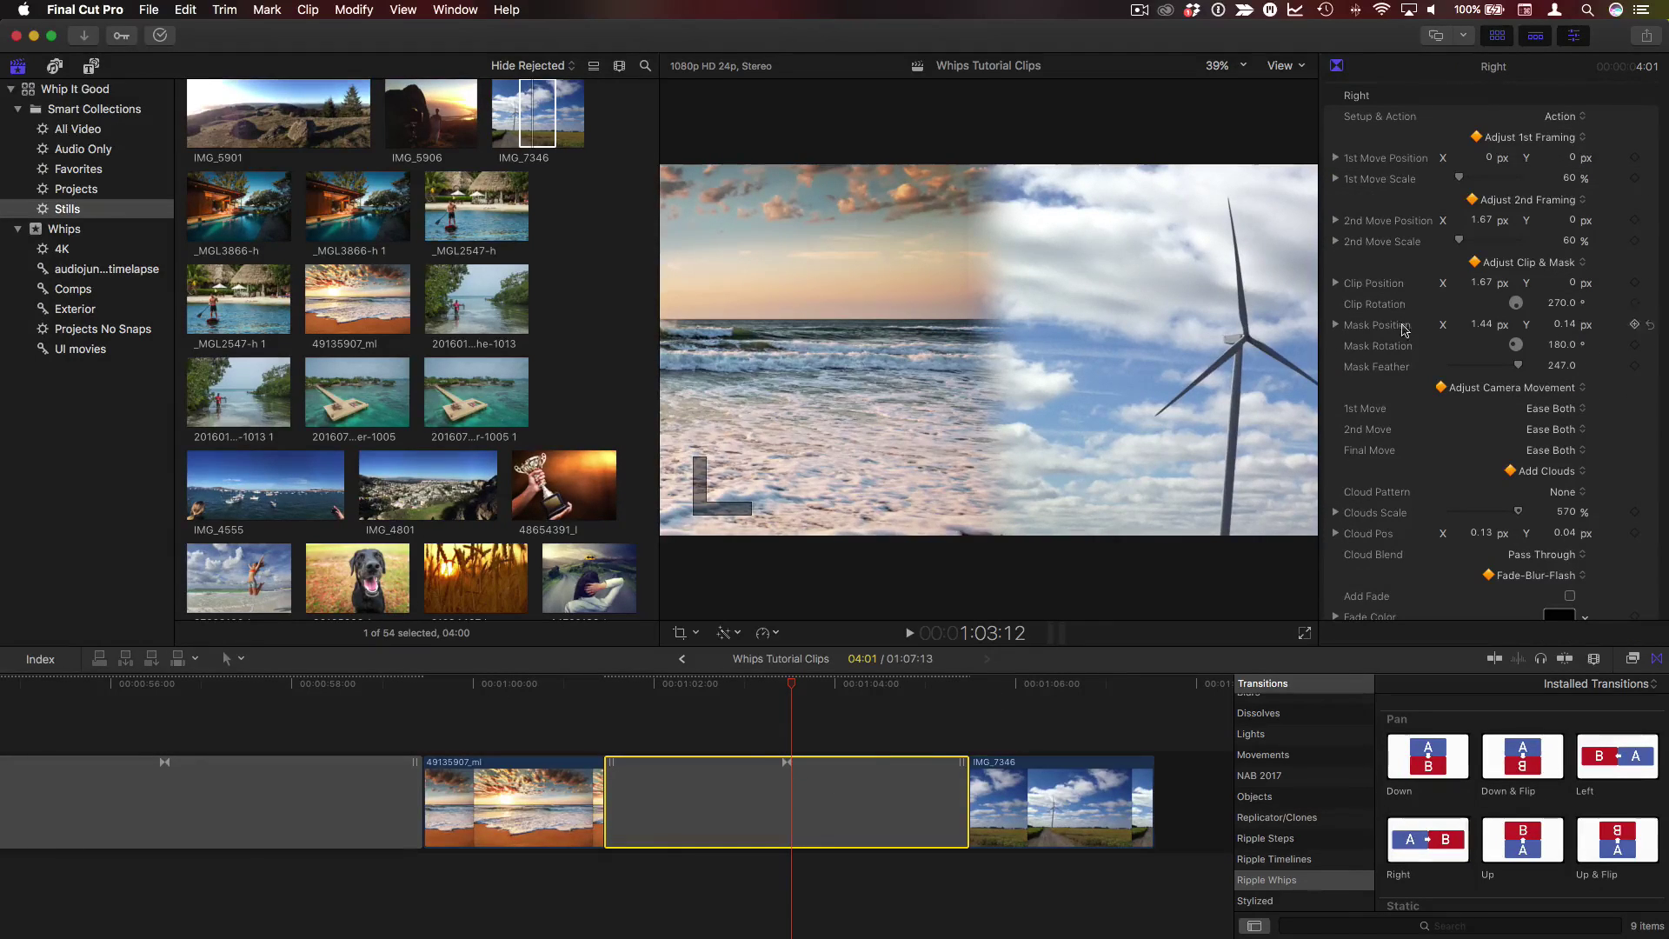
pyautogui.moveTo(1481, 289); pyautogui.dragTo(1464, 290)
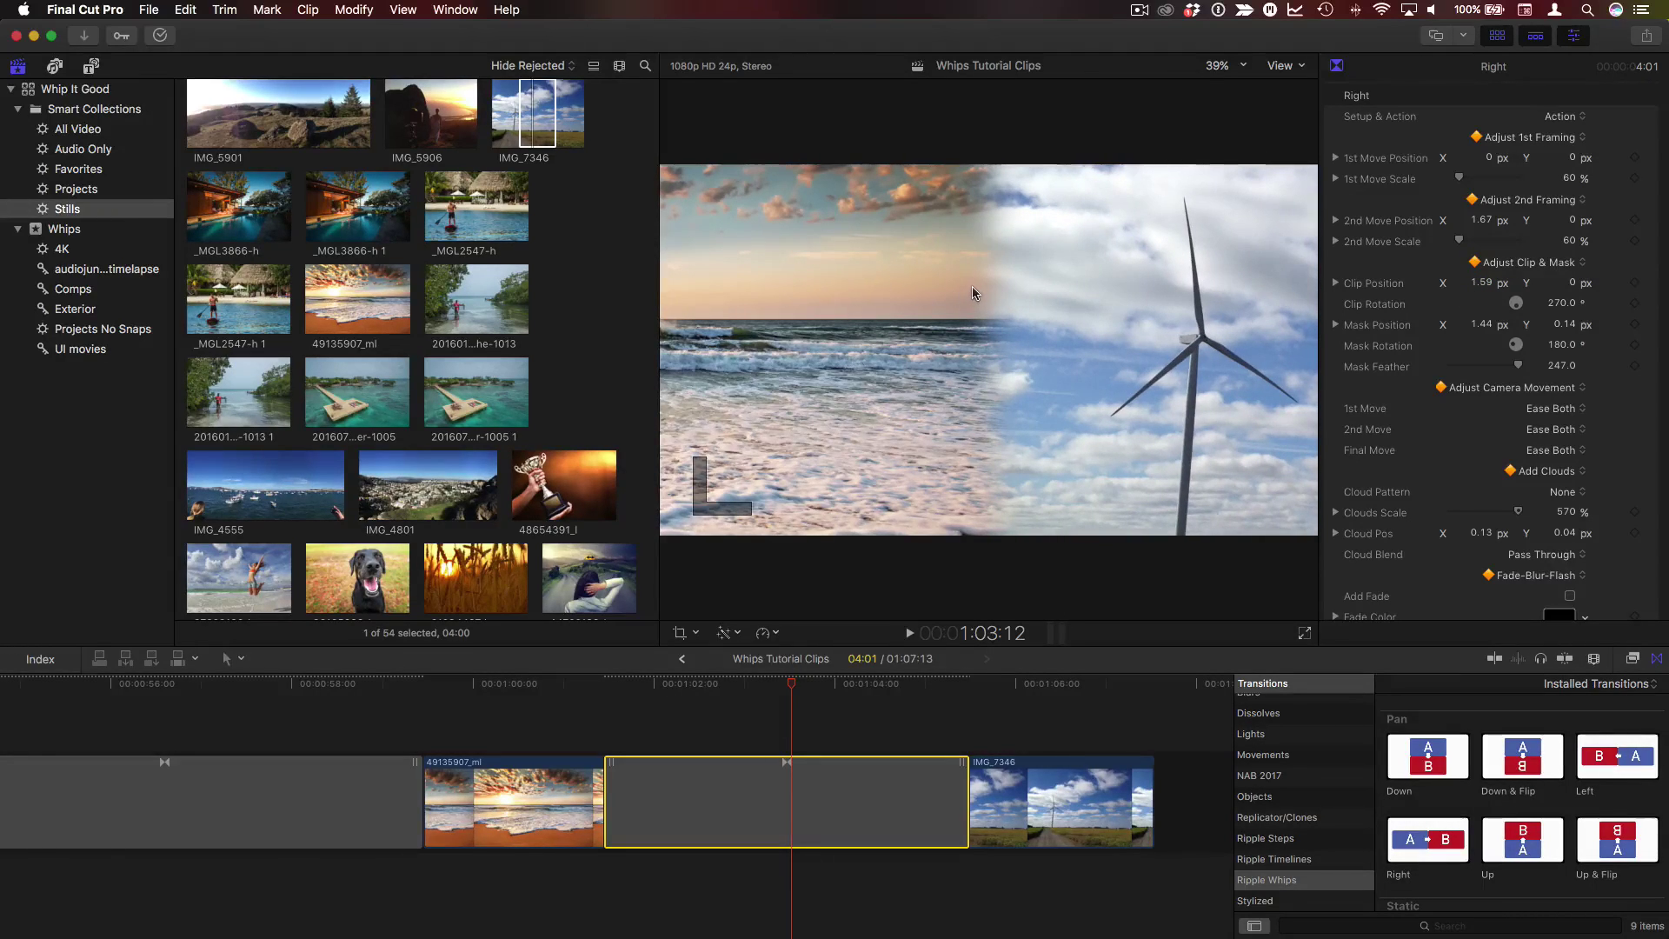
# Try Blur at Medium speed on the Right transition, preview it from 1:01:01, and turn Blur back off
pyautogui.scroll(-5, 1497, 413)
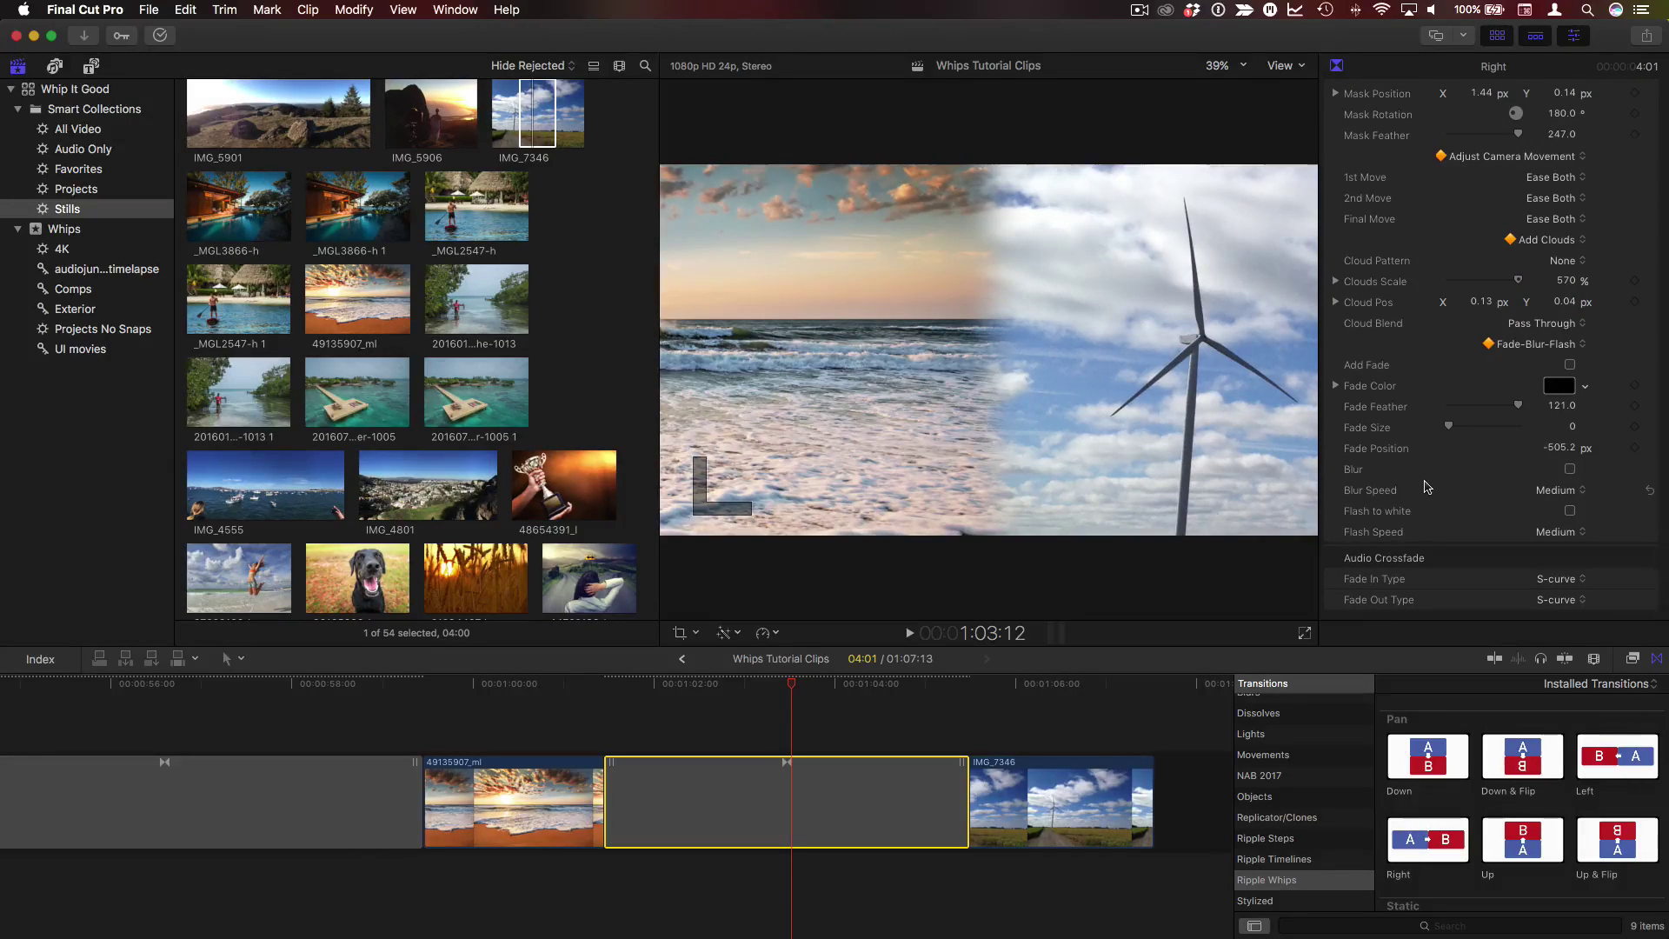
pyautogui.click(1571, 469)
pyautogui.click(571, 687)
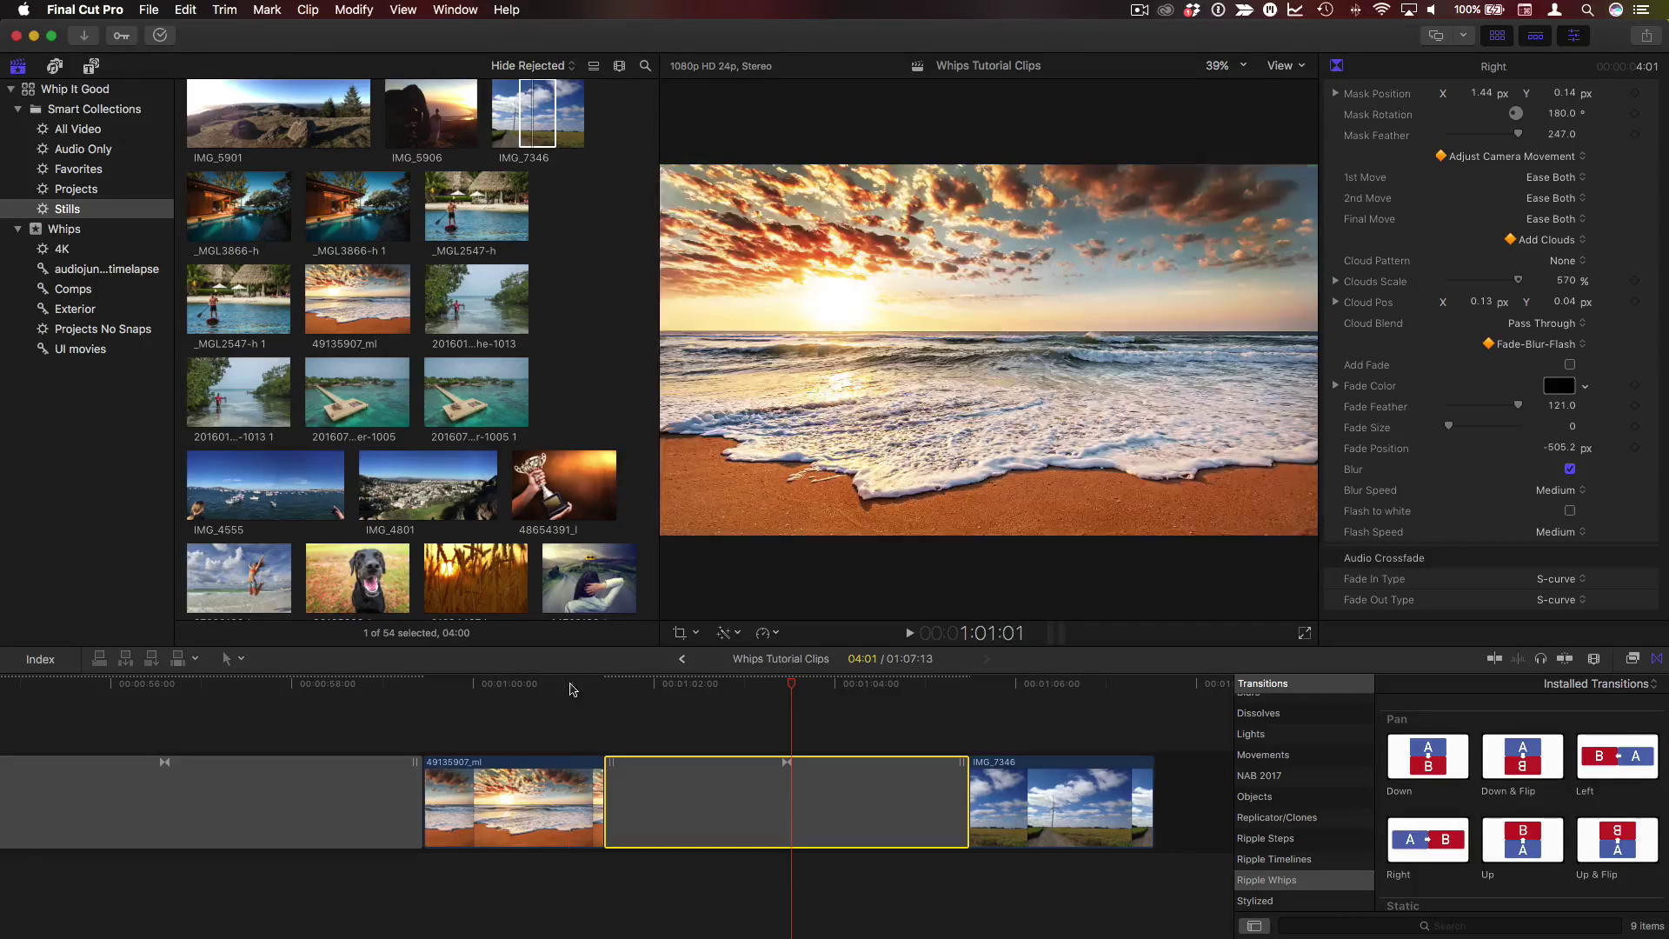
pyautogui.press('space')
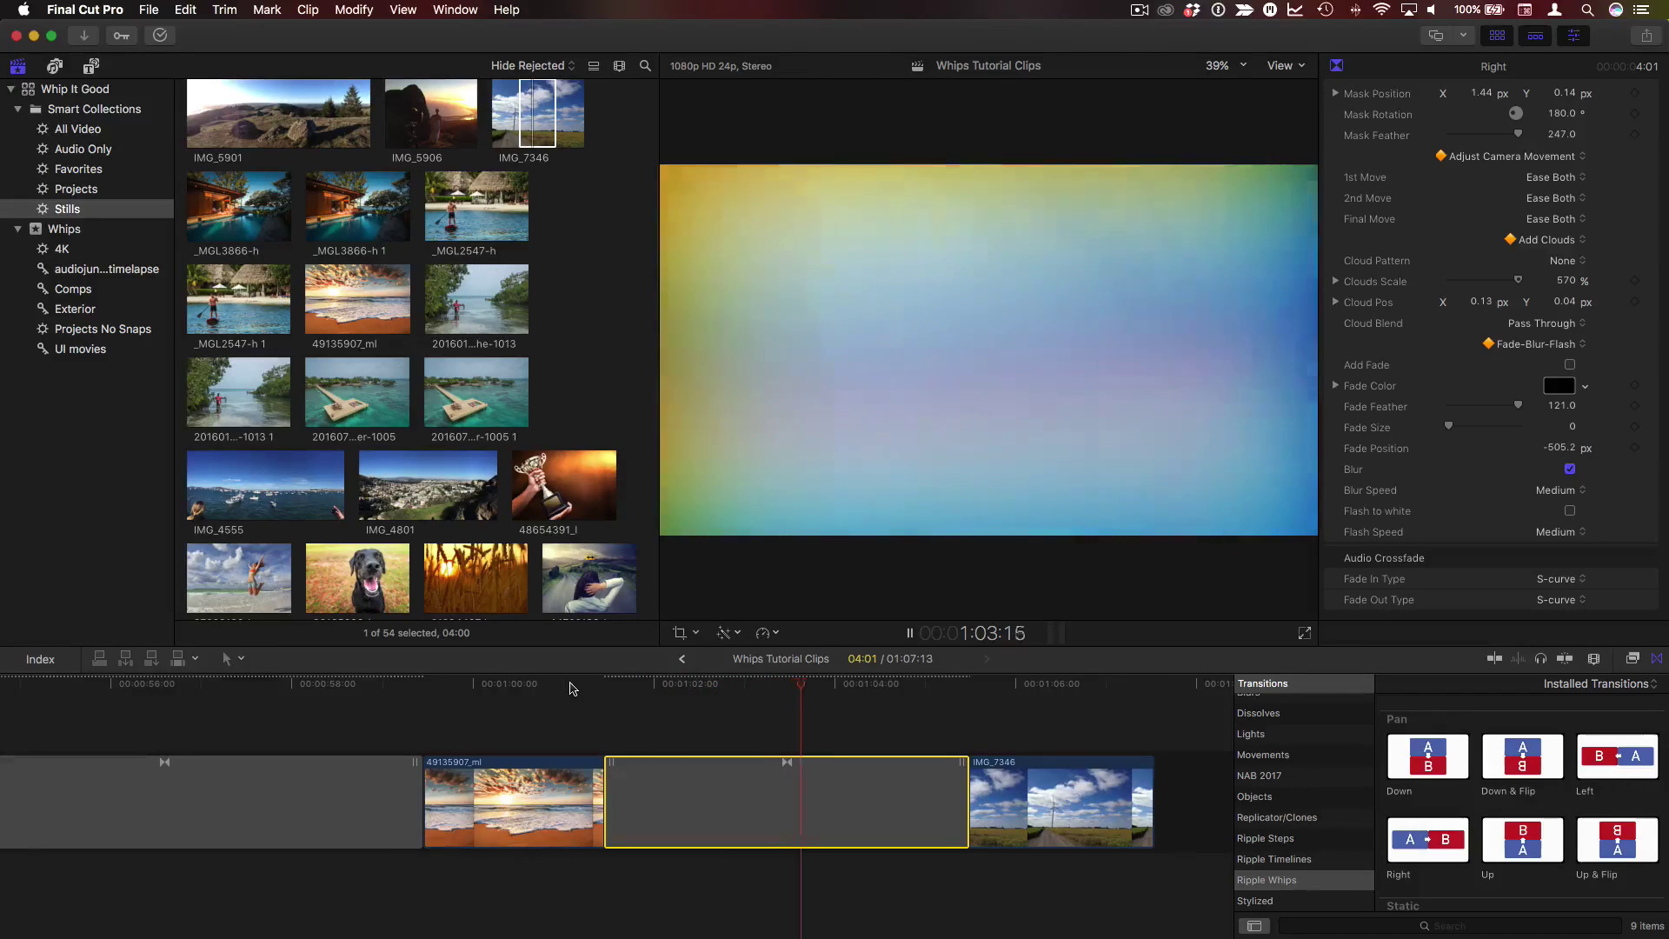
pyautogui.click(779, 683)
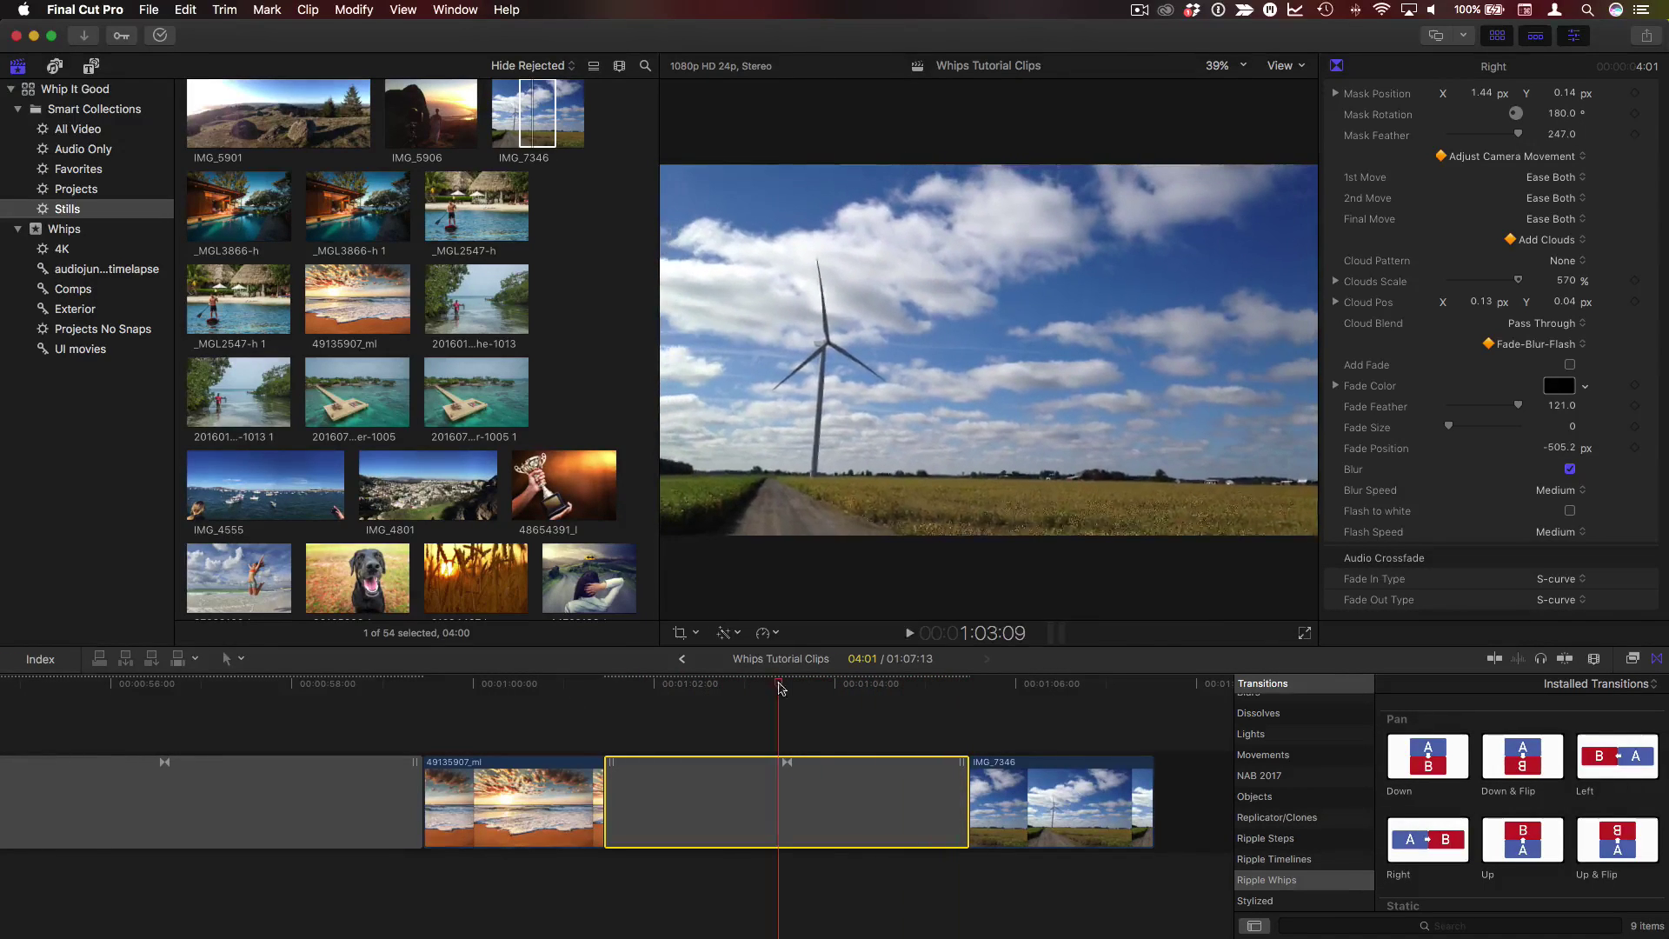
pyautogui.click(1563, 491)
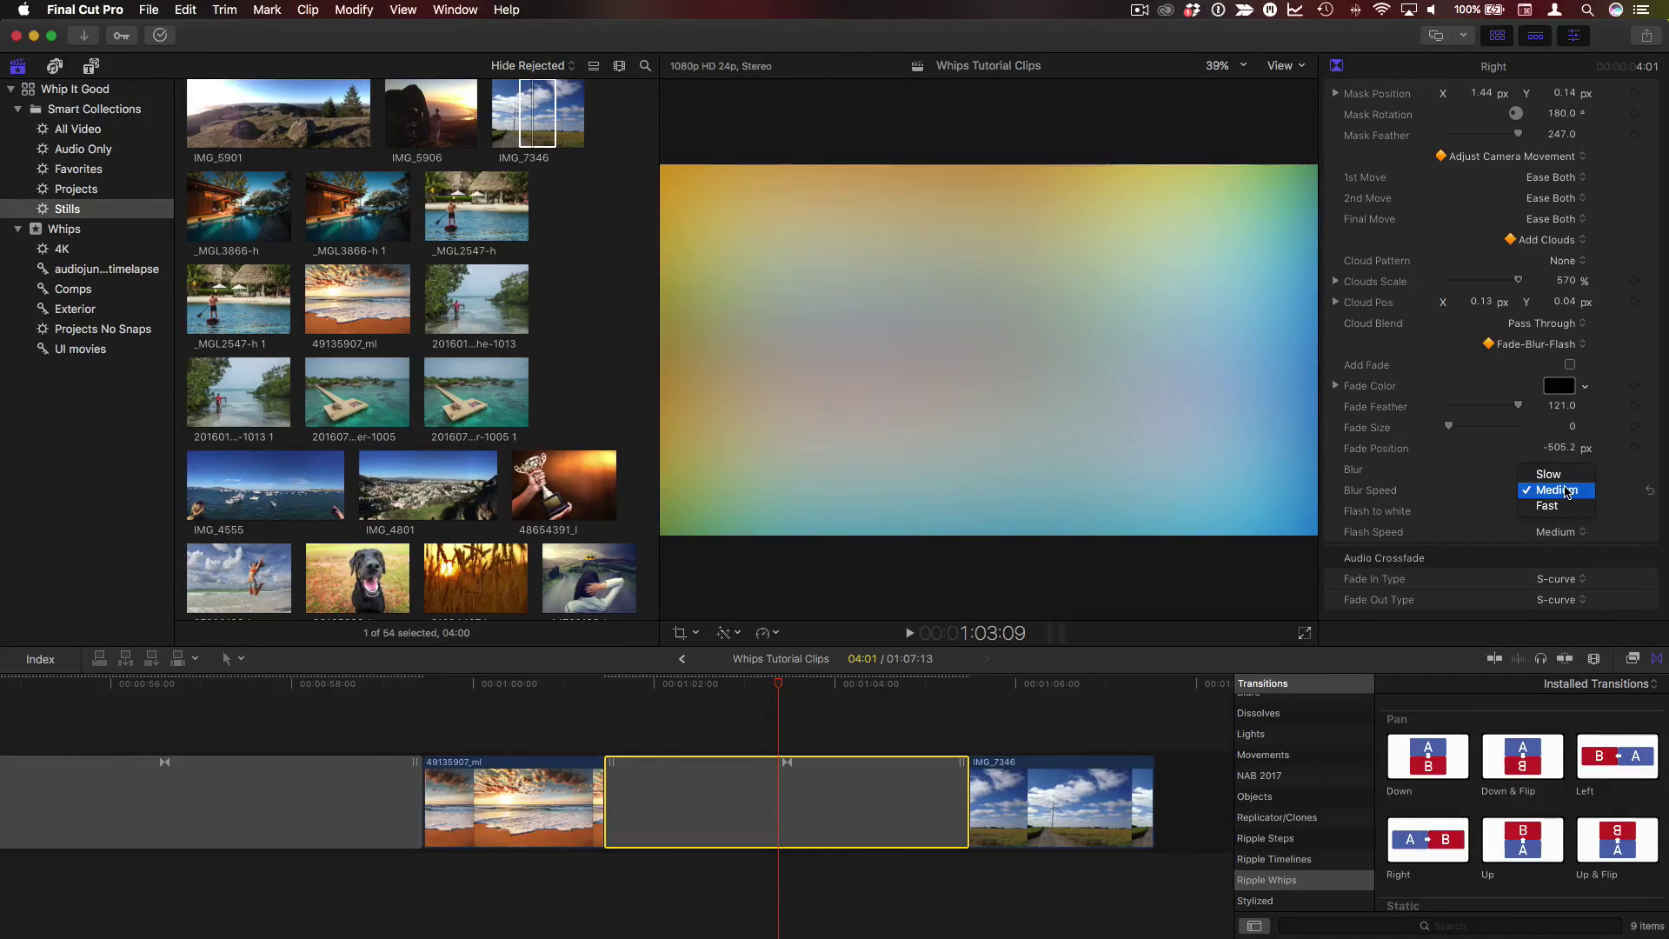
pyautogui.click(1570, 496)
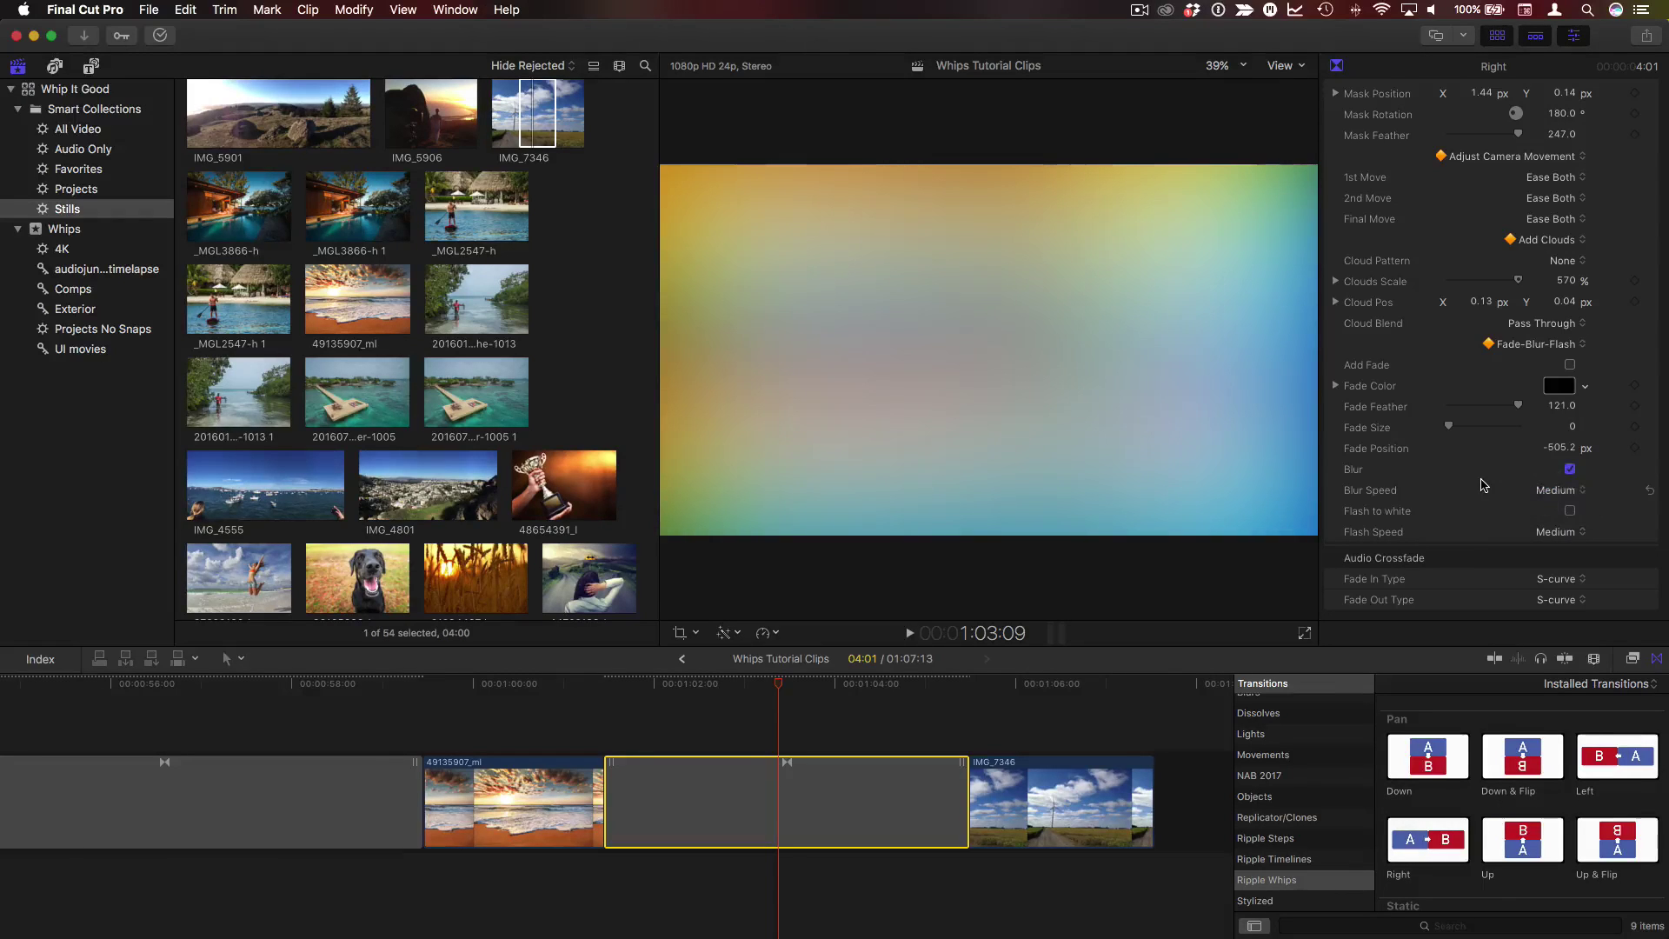
pyautogui.click(1570, 469)
# Turn on Flash to white for the Right transition and play it back from 1:00:16
pyautogui.click(1570, 511)
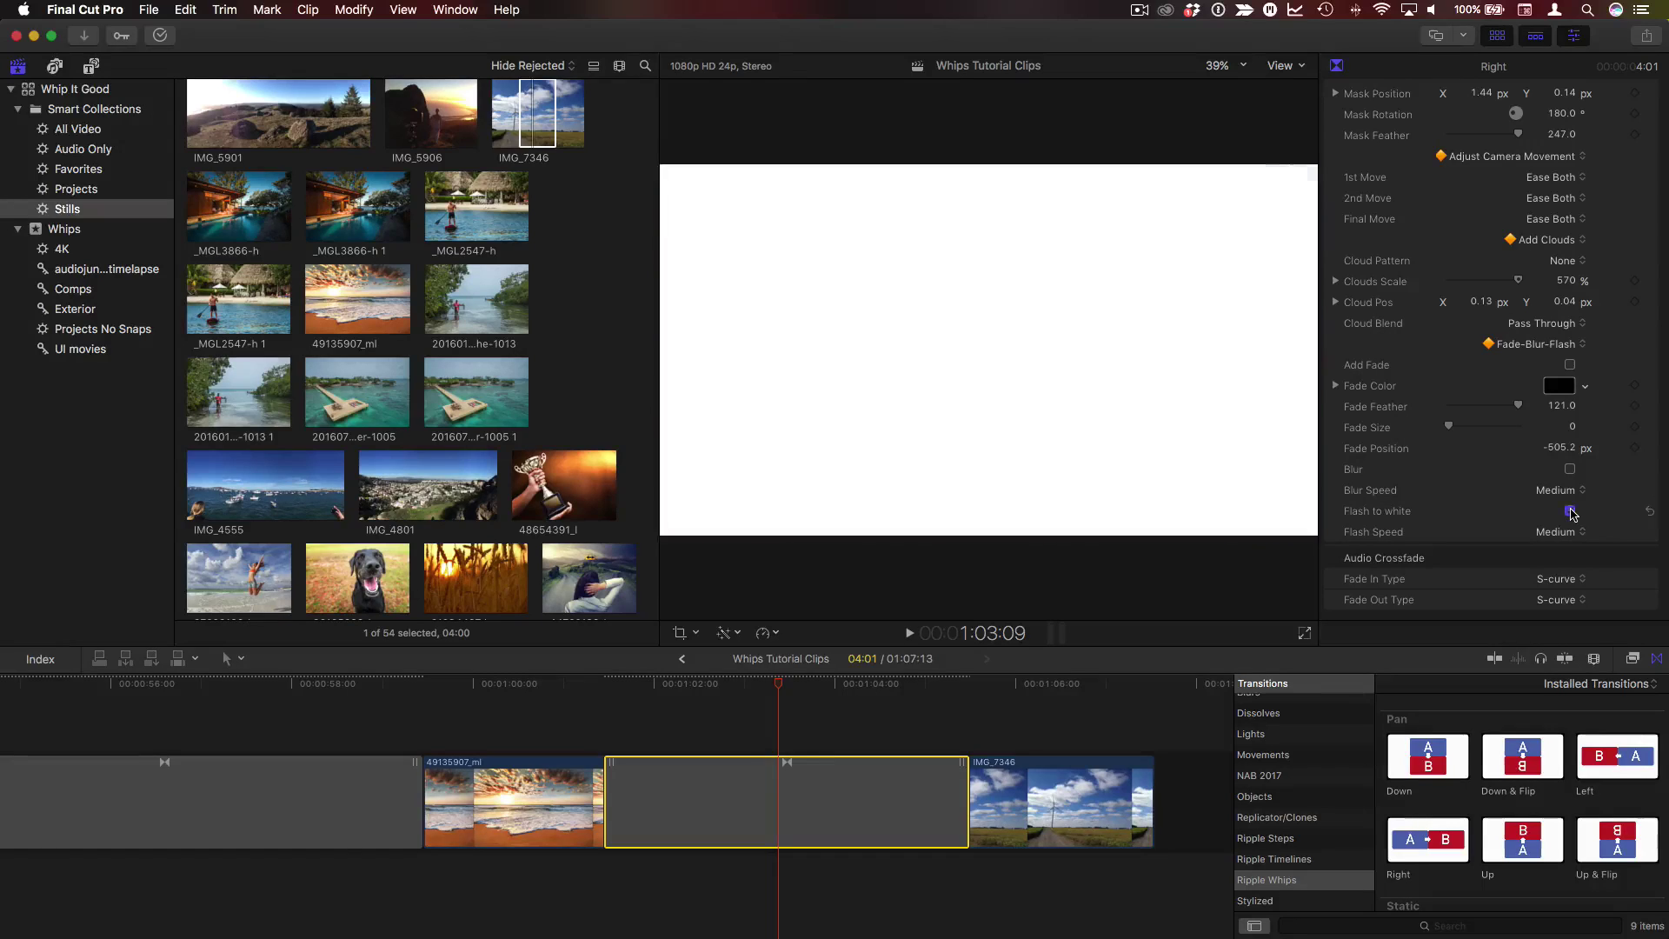
pyautogui.click(539, 695)
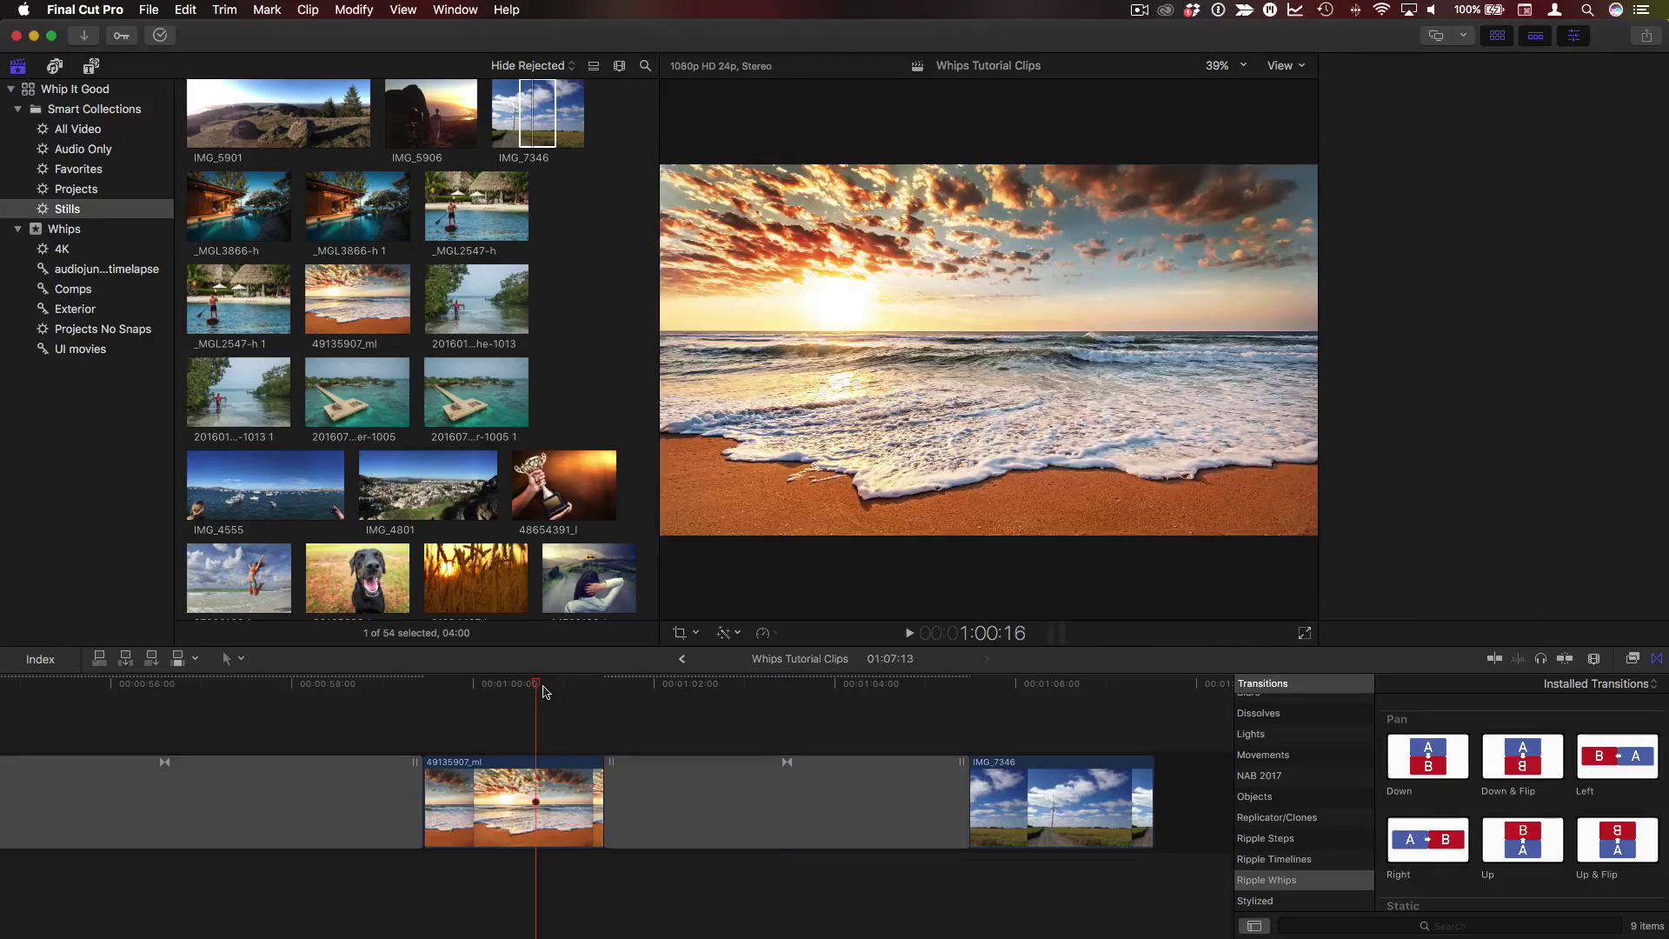
pyautogui.press('space')
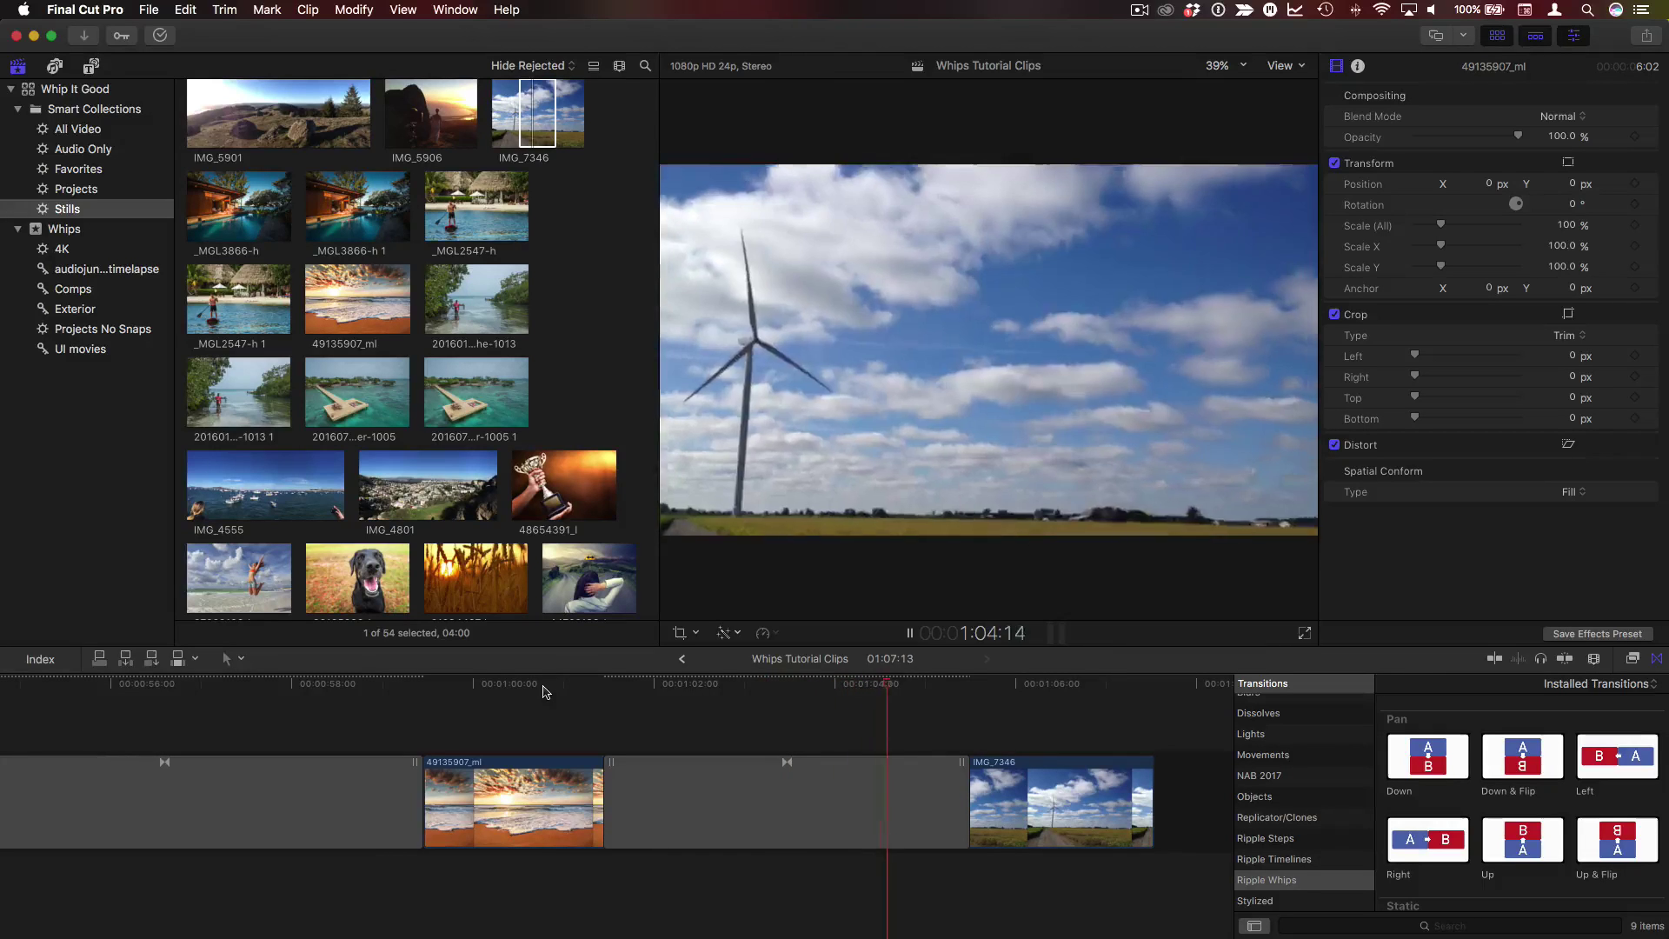
# Shorten the Right transition to 1:08 and play it back from just before its start
pyautogui.moveTo(606, 783); pyautogui.dragTo(732, 778)
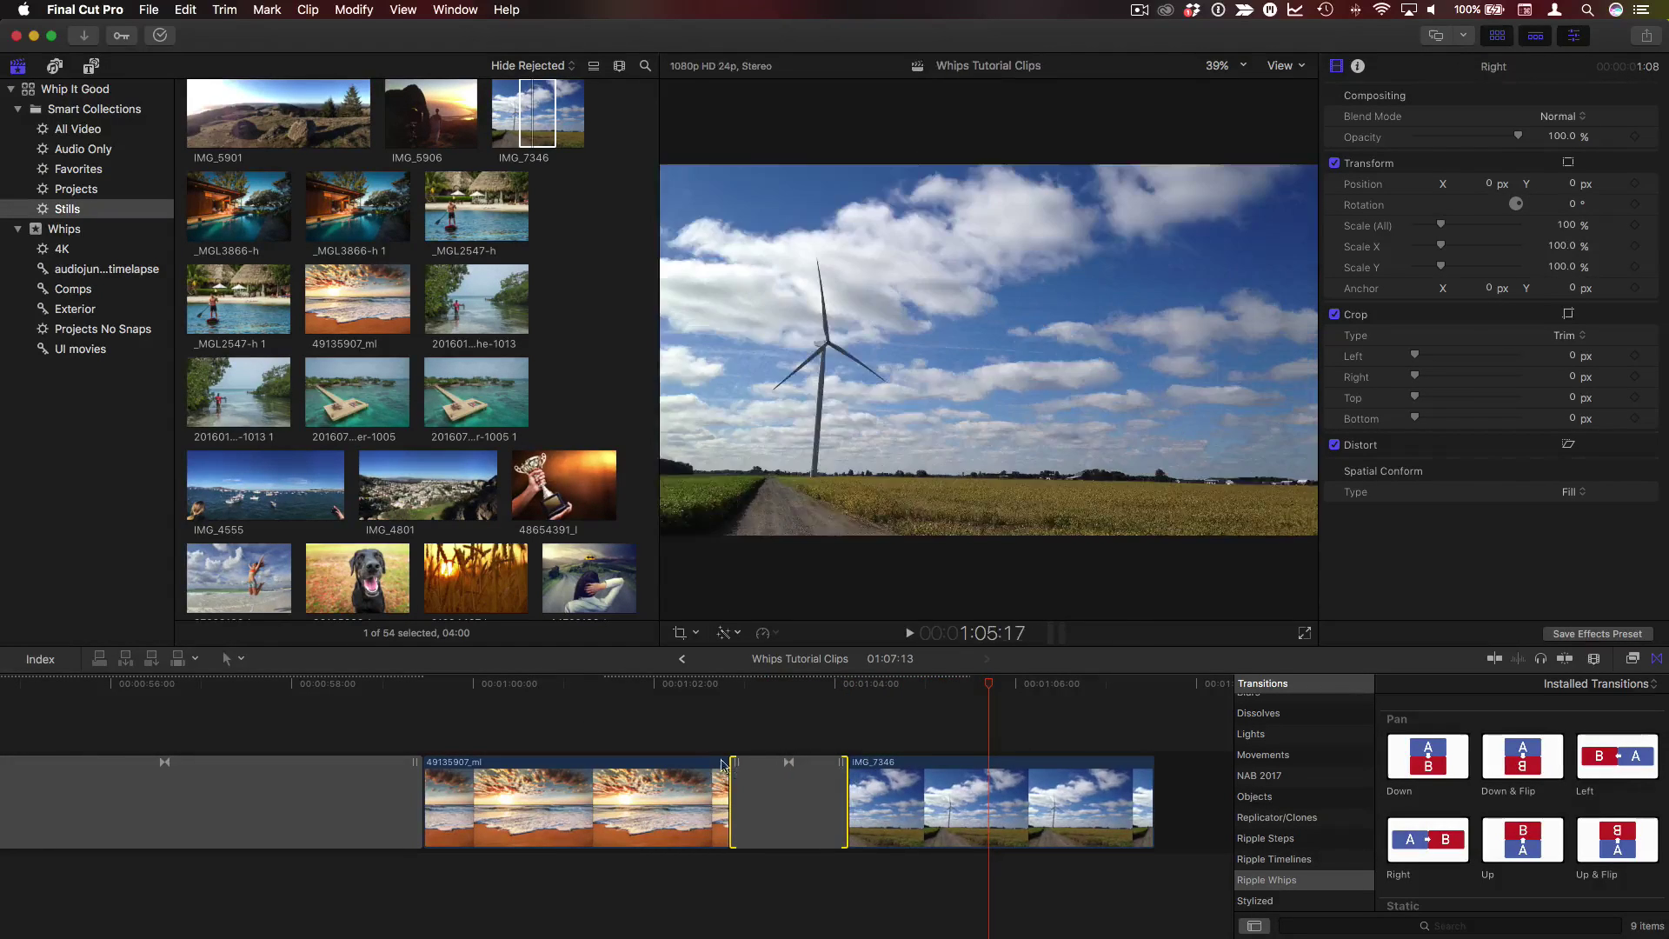
pyautogui.click(691, 685)
pyautogui.press('space')
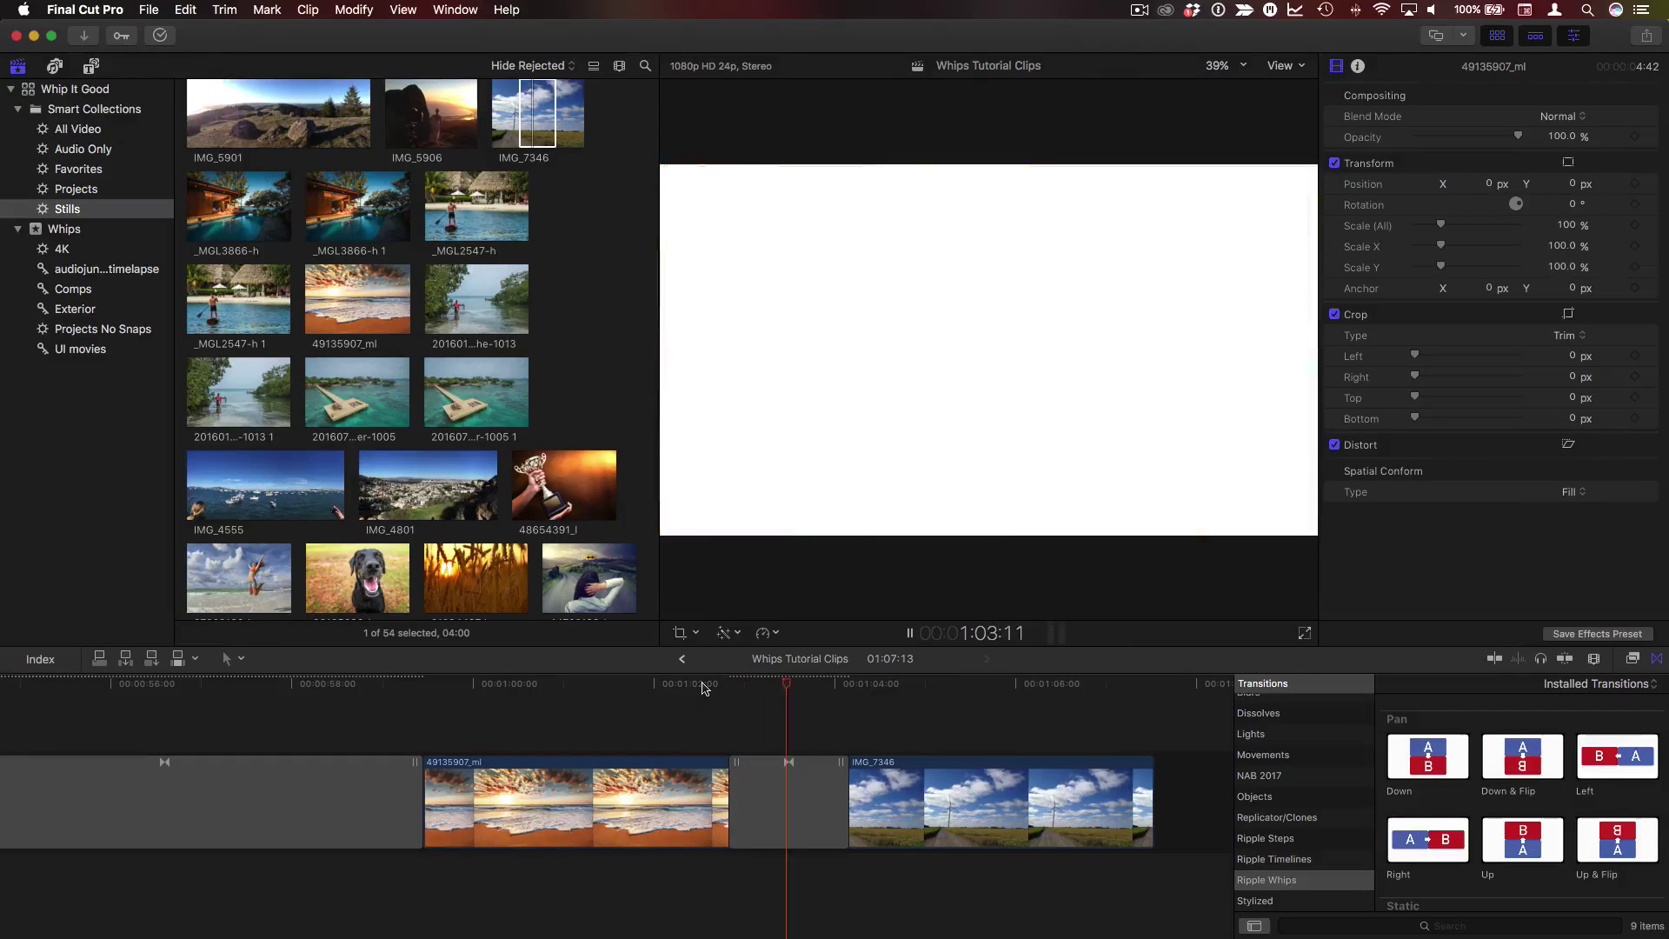
pyautogui.press('space')
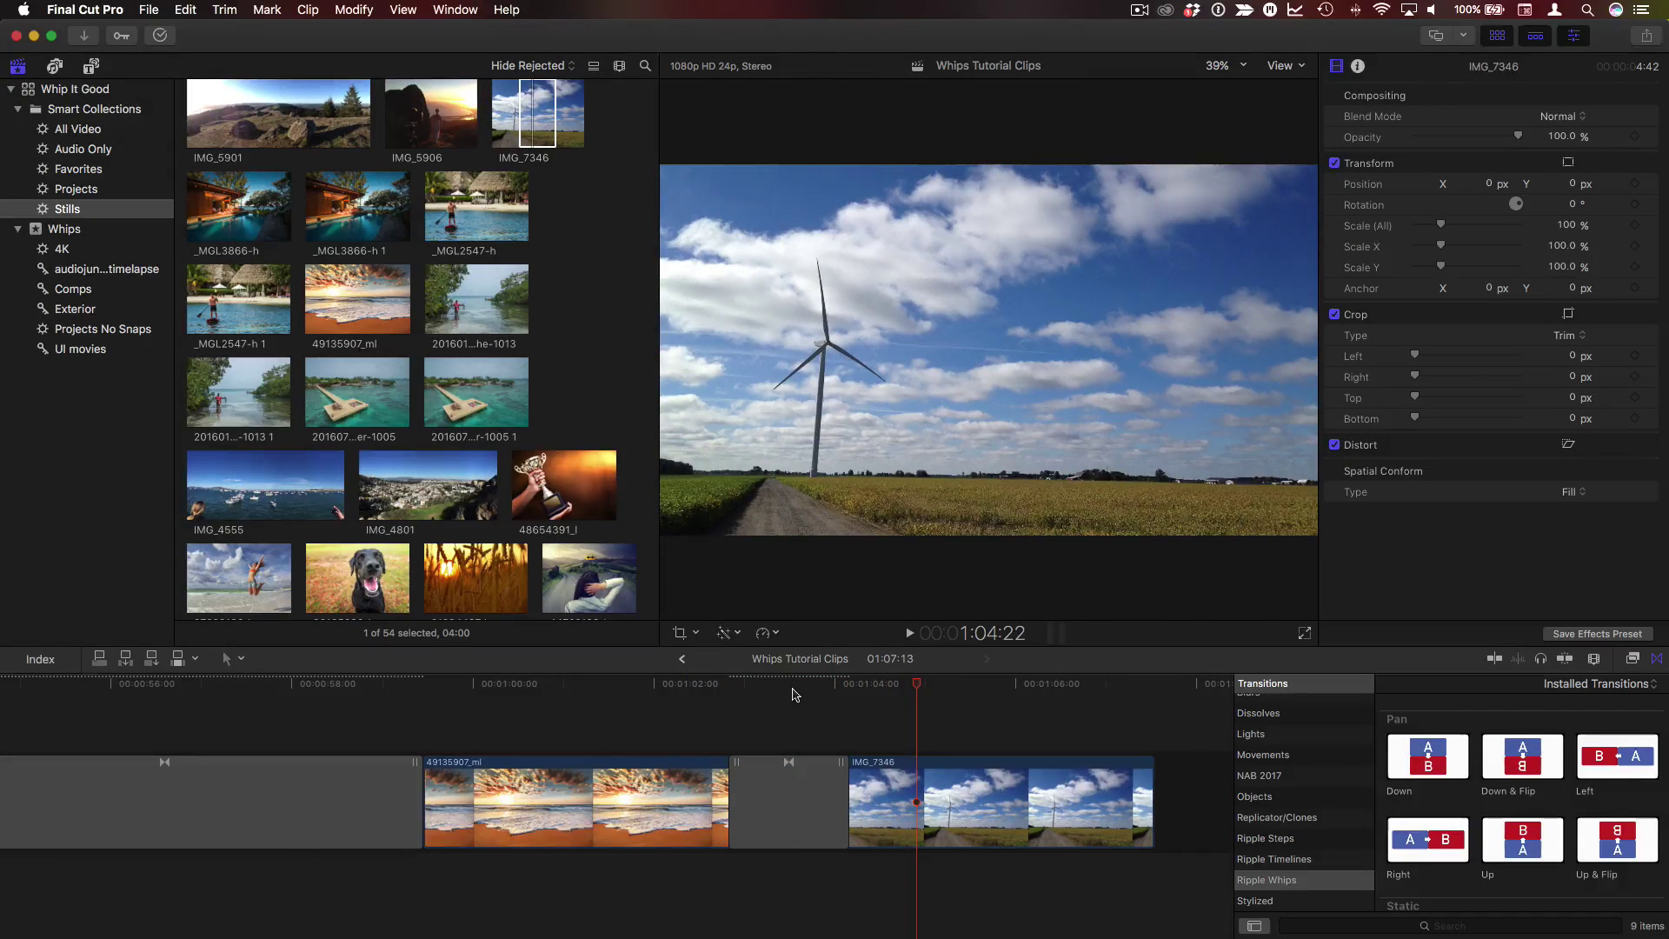
# Park the playhead mid-transition at 1:03:12 and open the Right transition's Flash Speed options
pyautogui.click(793, 693)
pyautogui.click(794, 801)
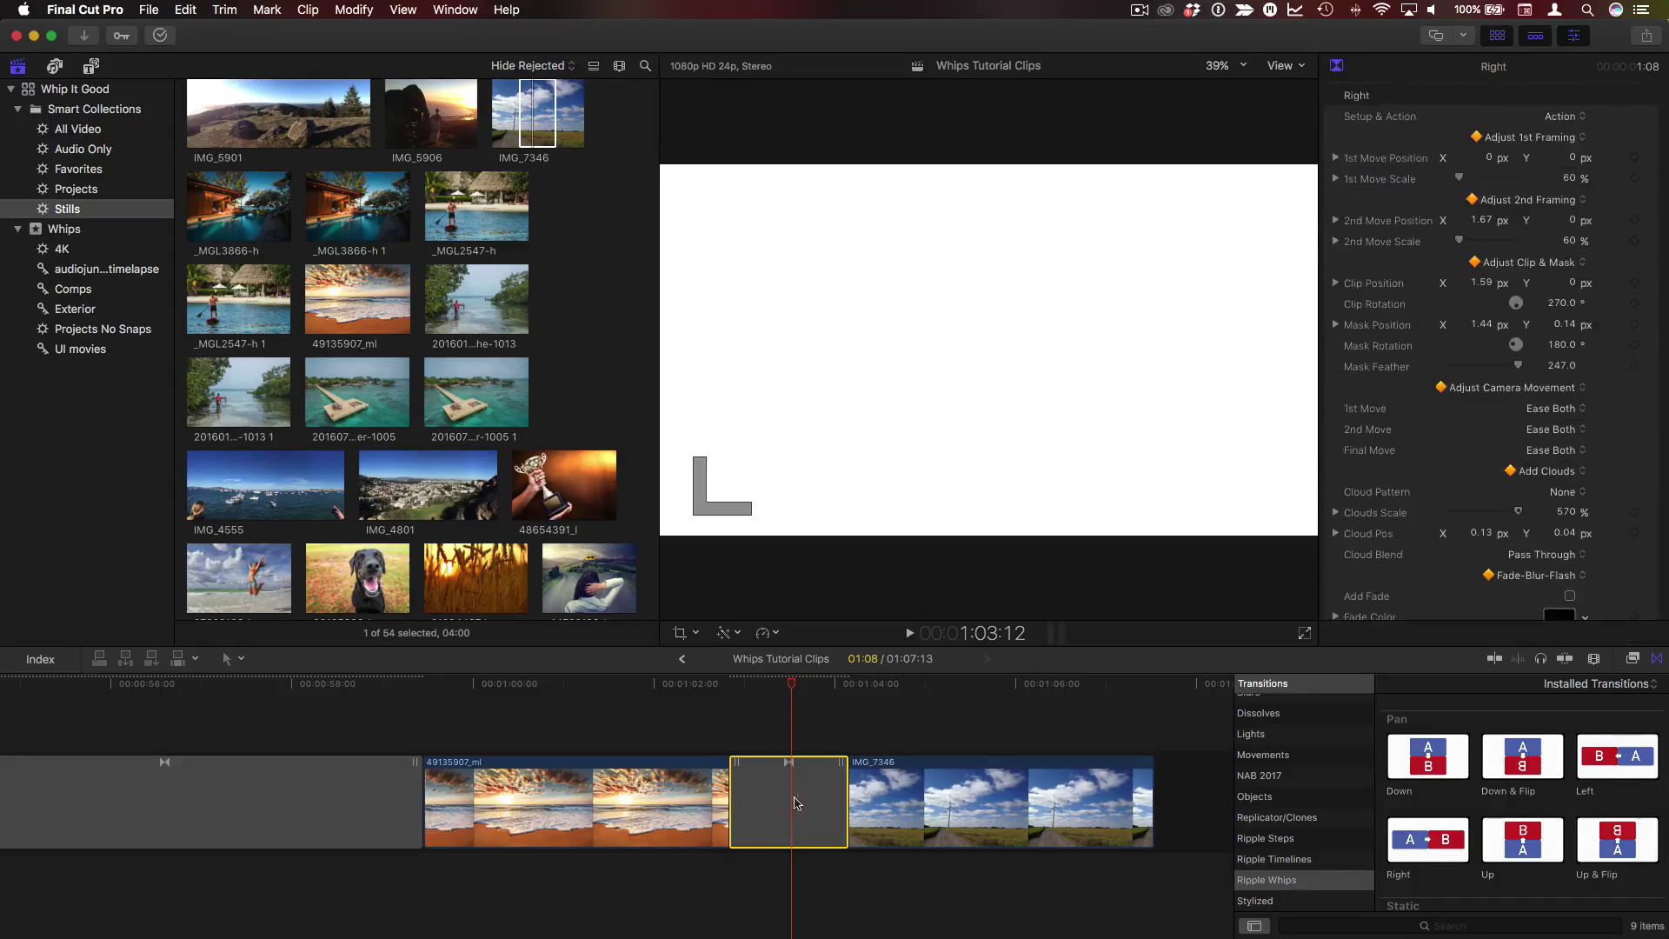
pyautogui.scroll(-4, 1539, 580)
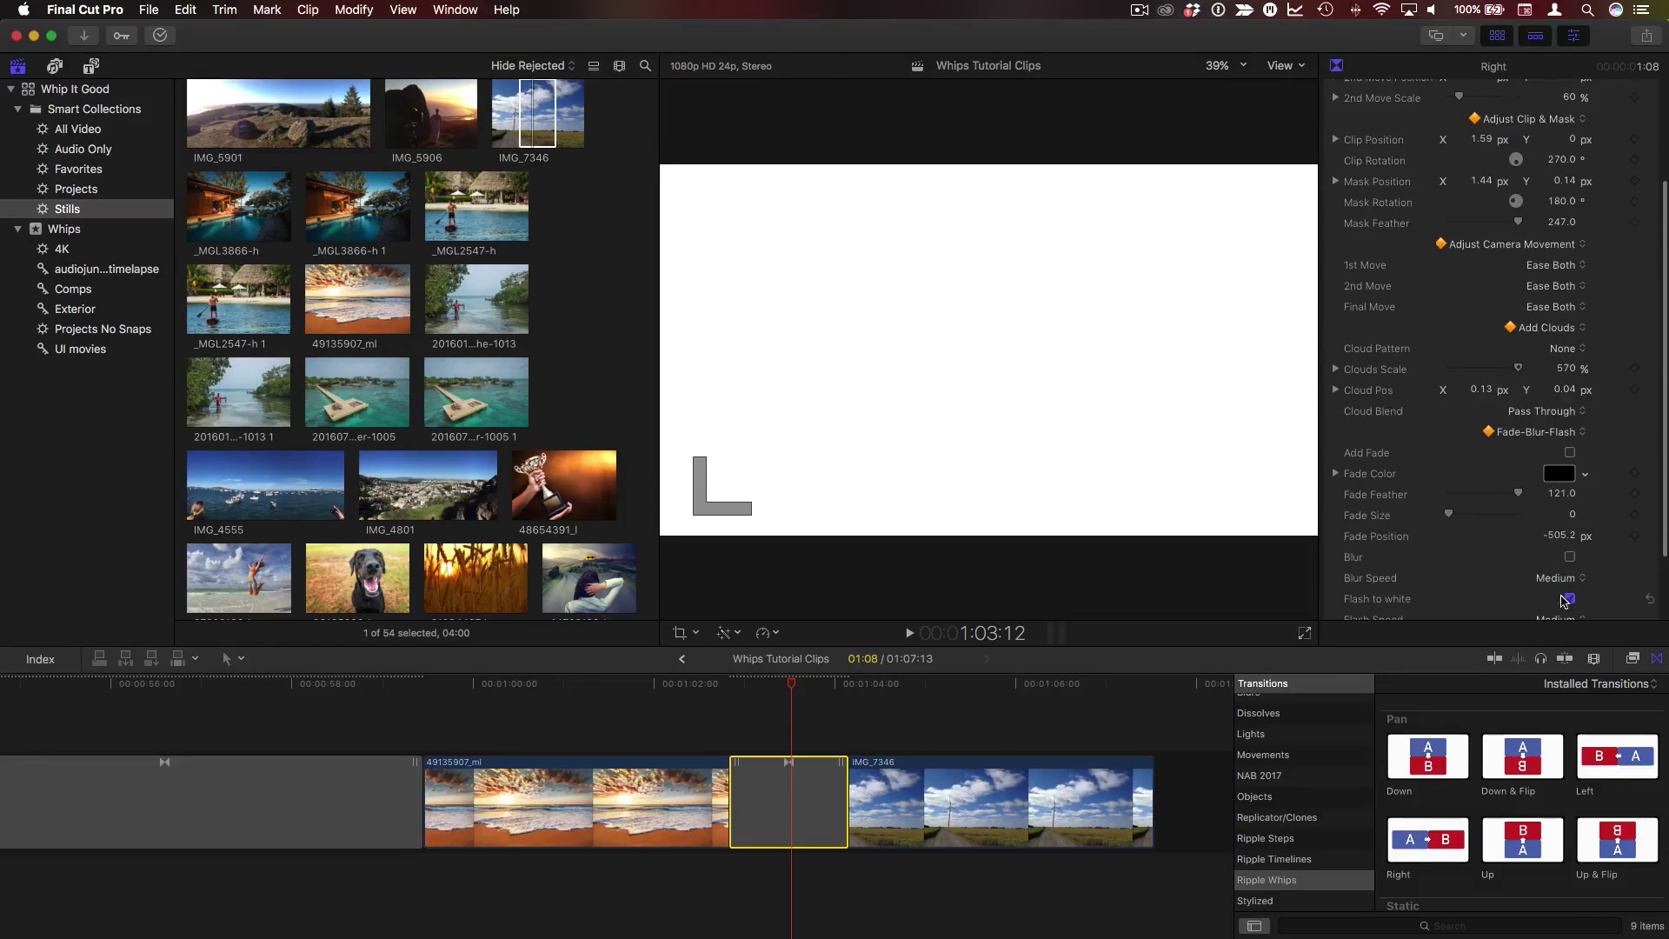
pyautogui.scroll(-2, 1566, 601)
pyautogui.click(1560, 532)
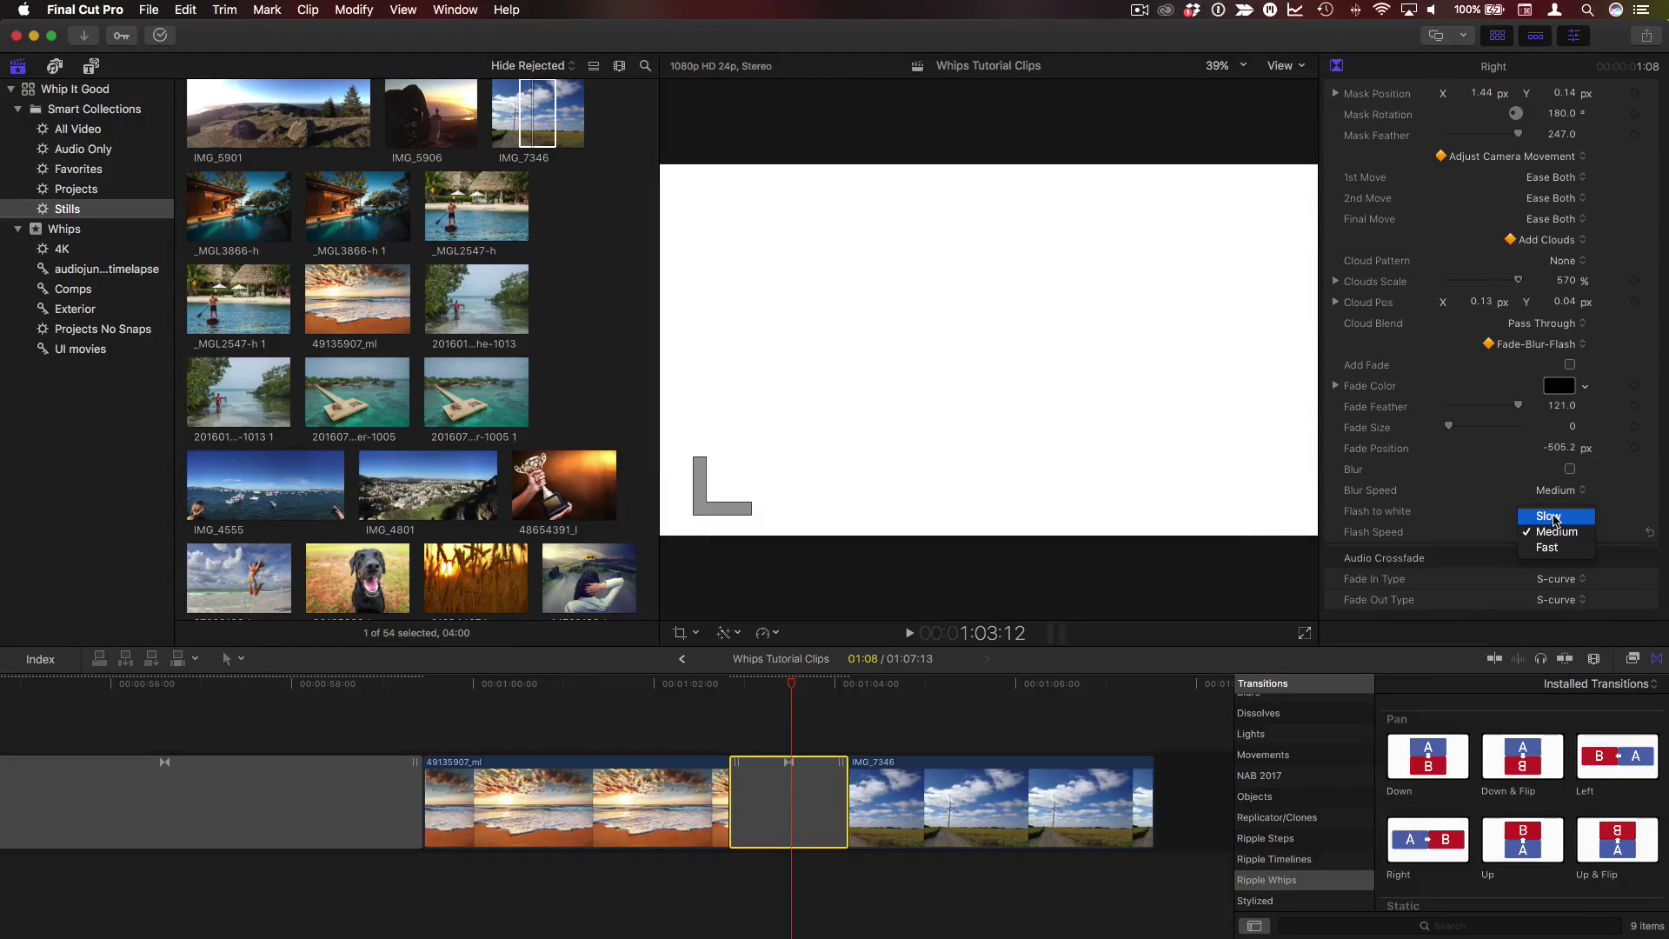